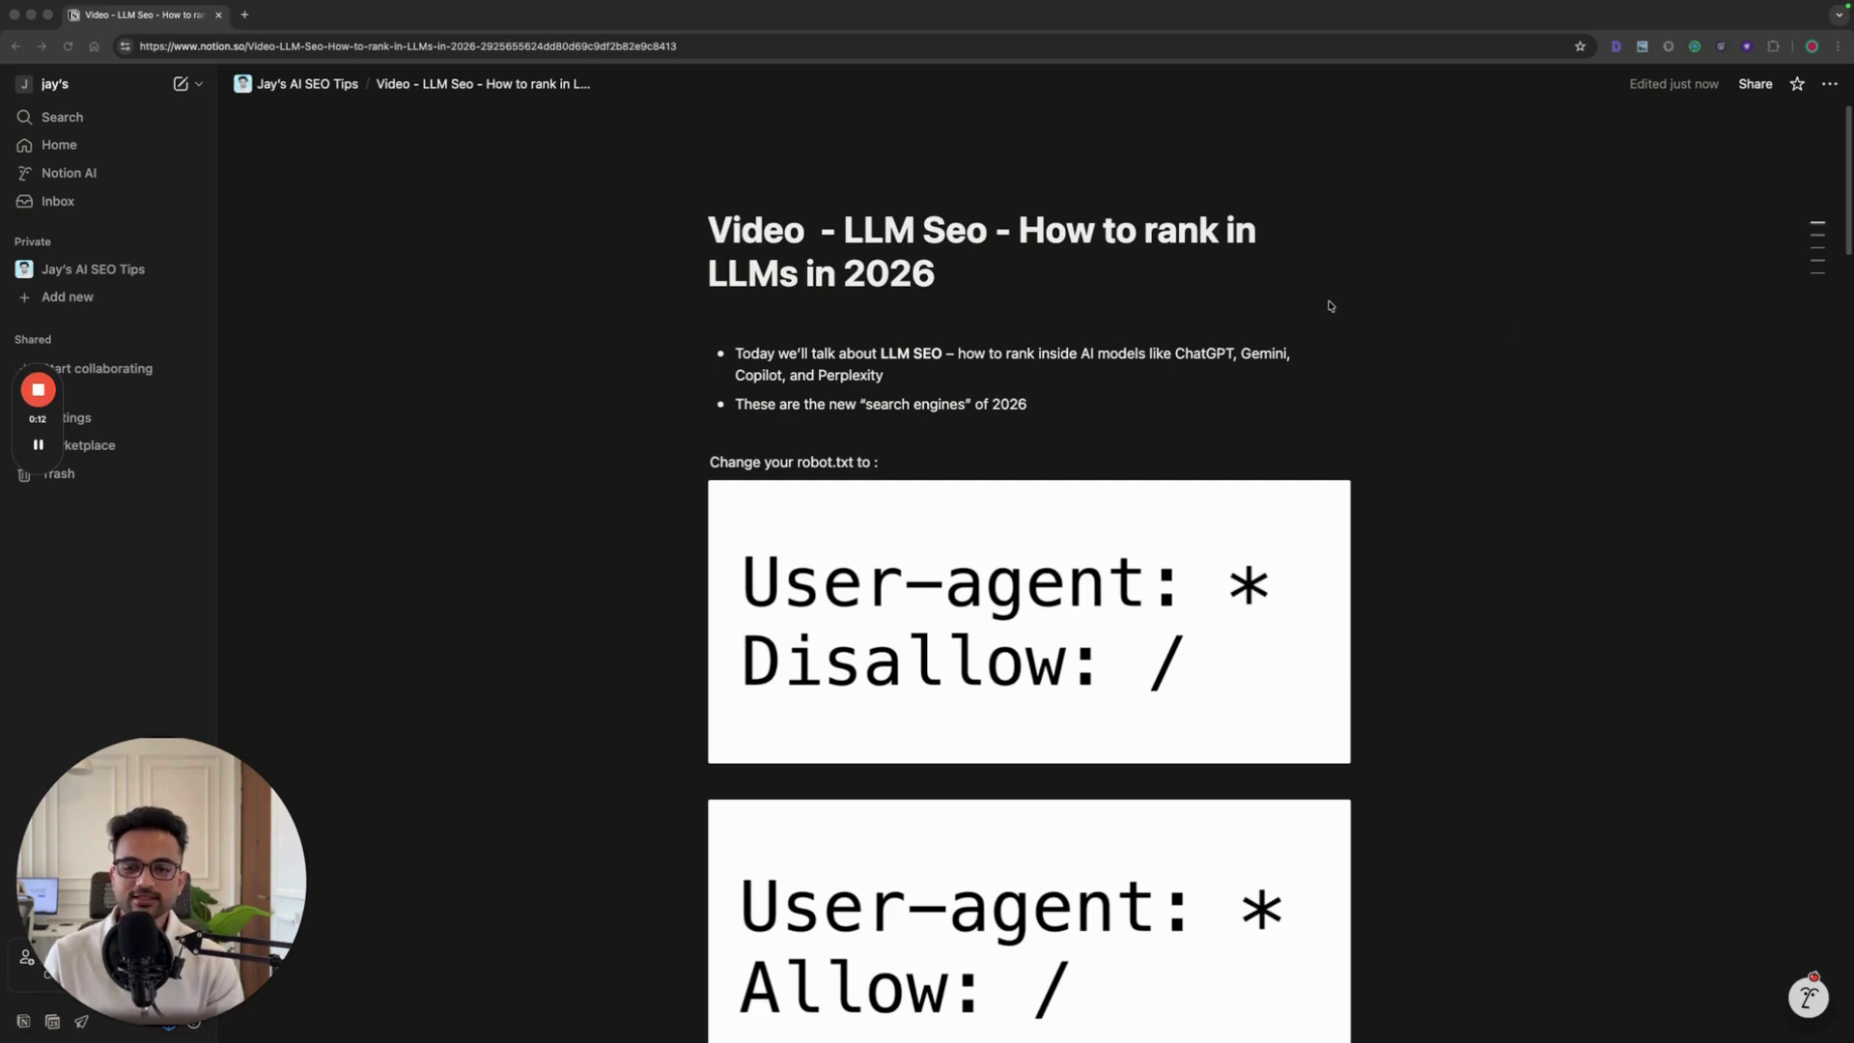
# Step: Scroll past the robots.txt images to the '1.1 – Setup a LLMs.txt file' section
pyautogui.scroll(-2, 1091, 346)
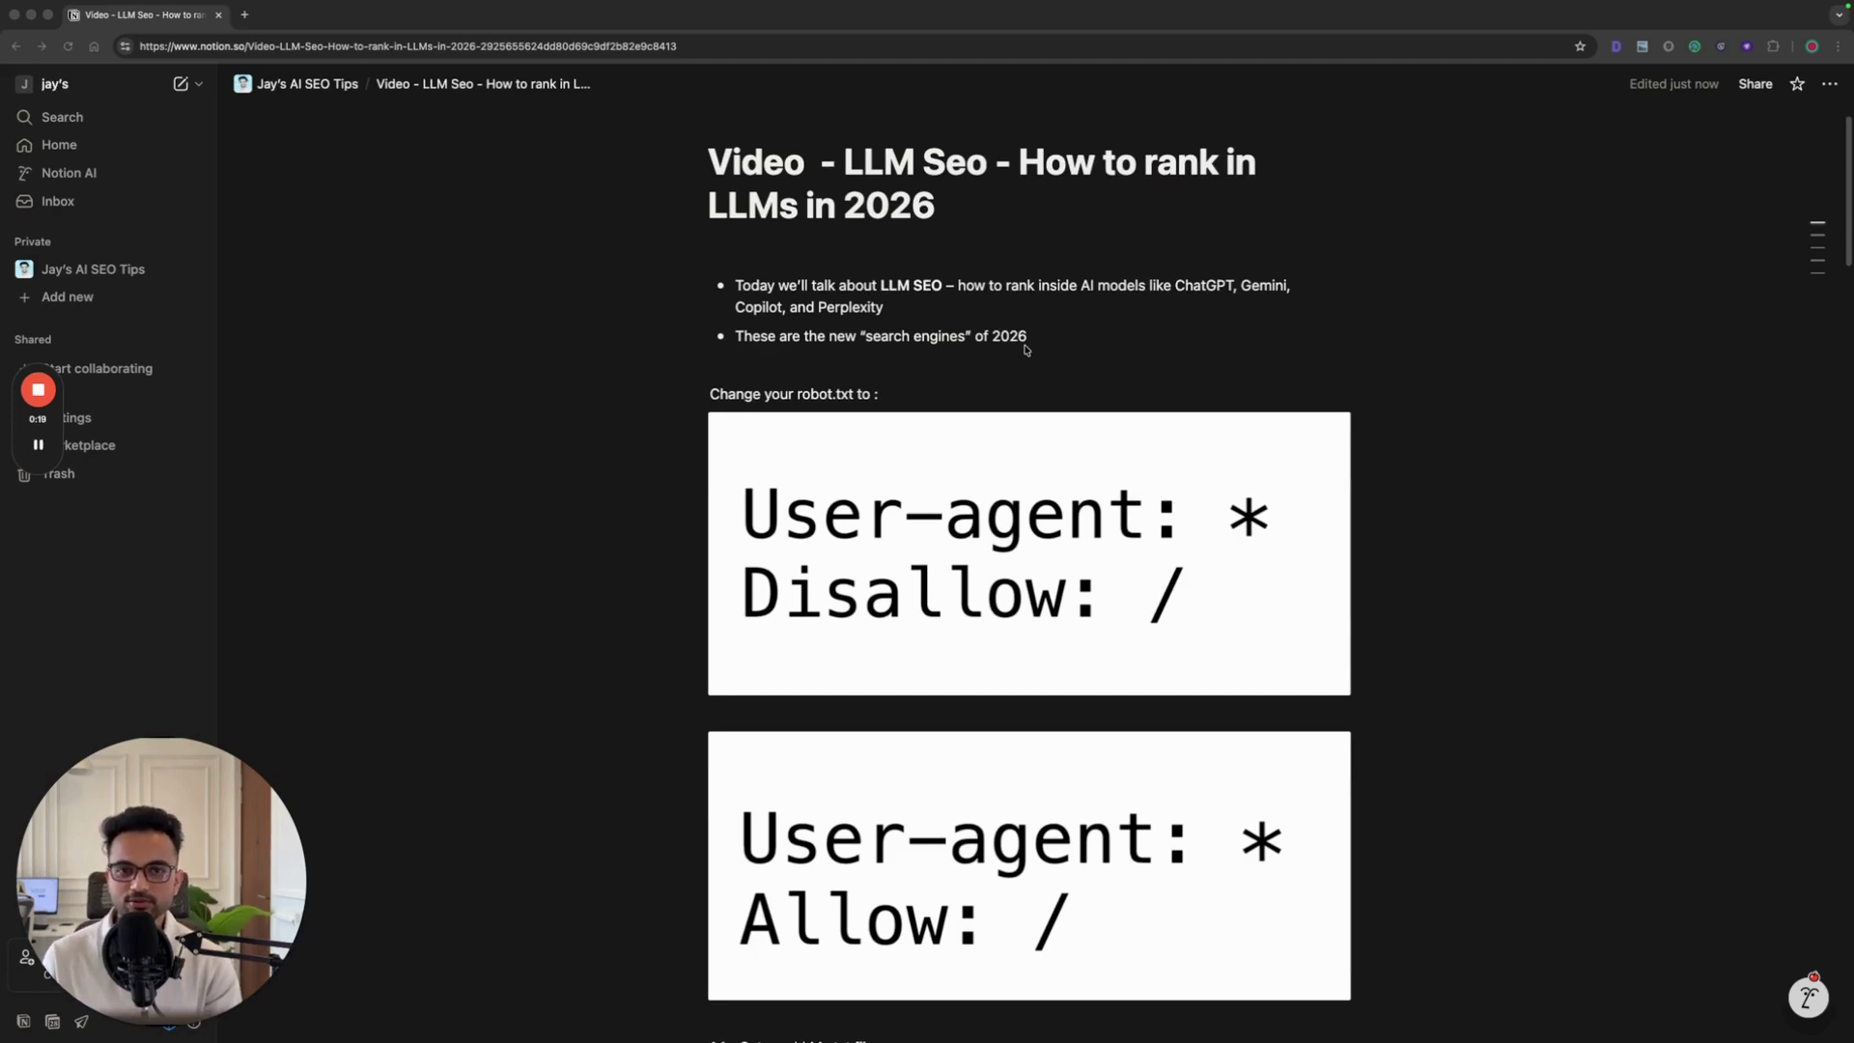
pyautogui.scroll(-1, 980, 356)
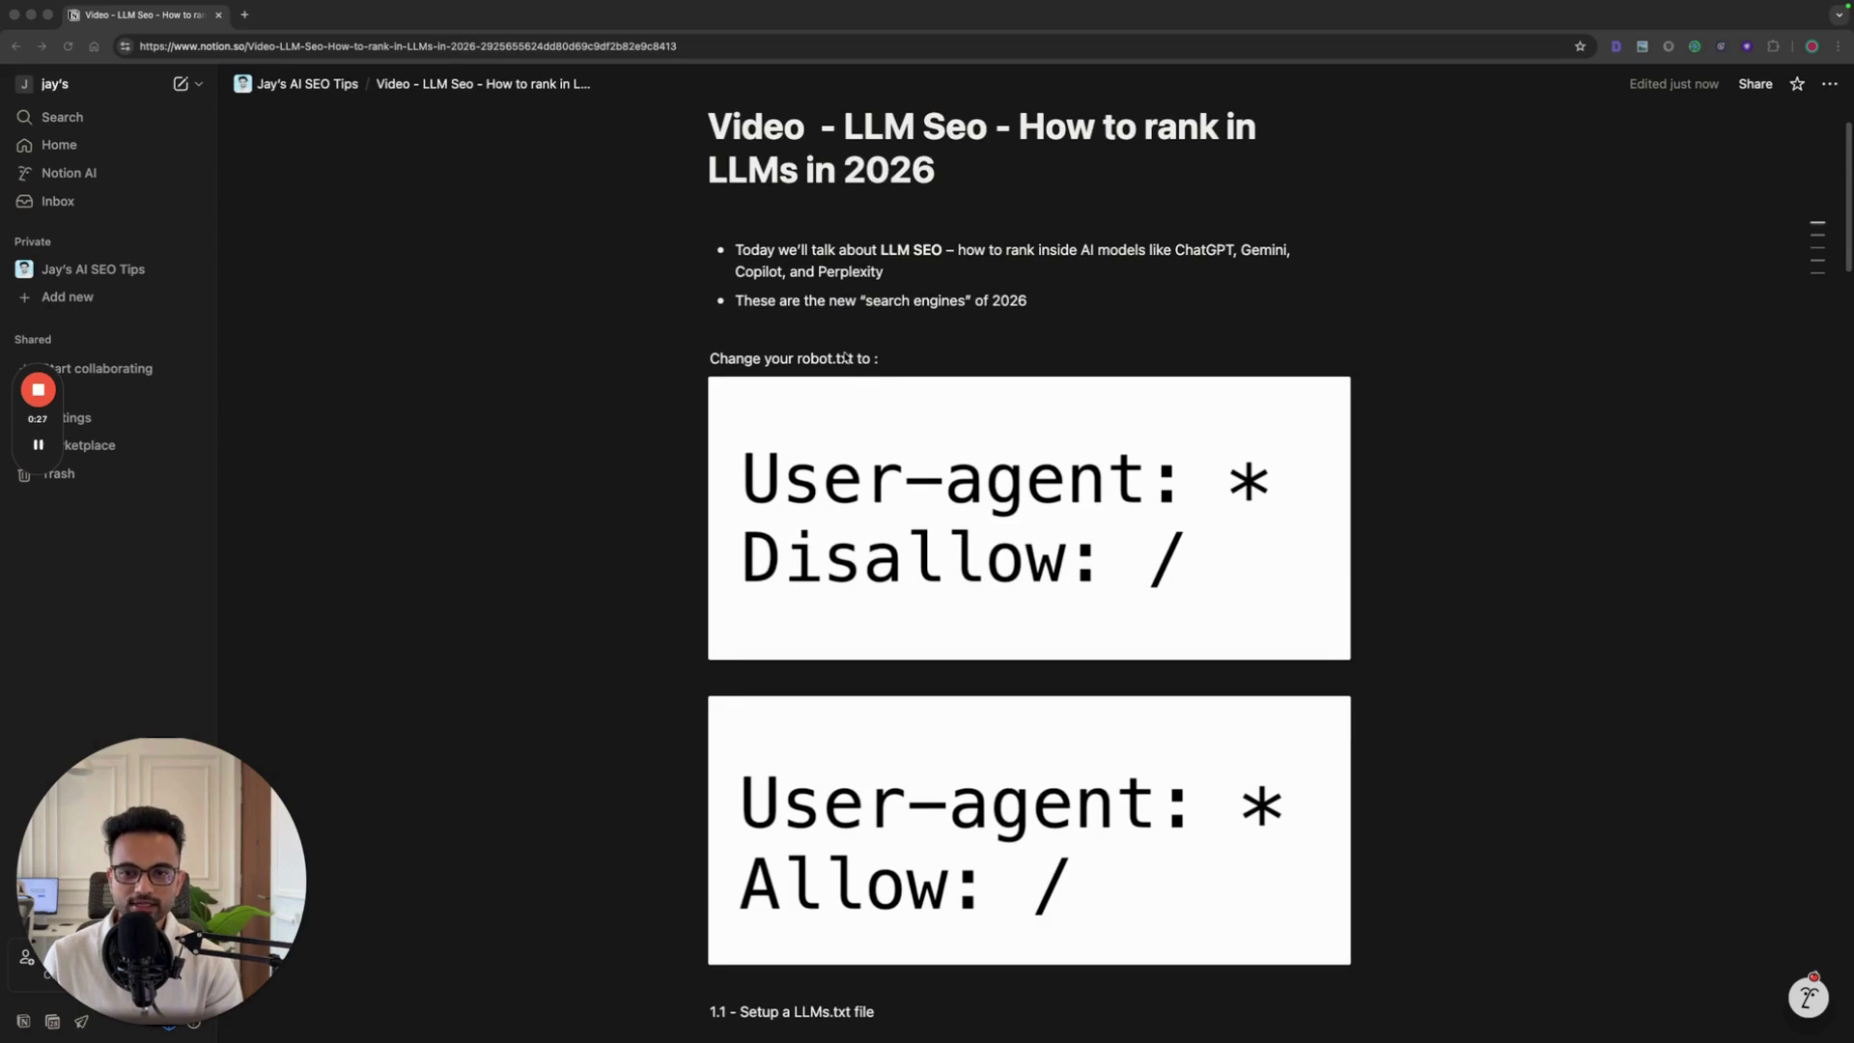
pyautogui.scroll(-4, 957, 387)
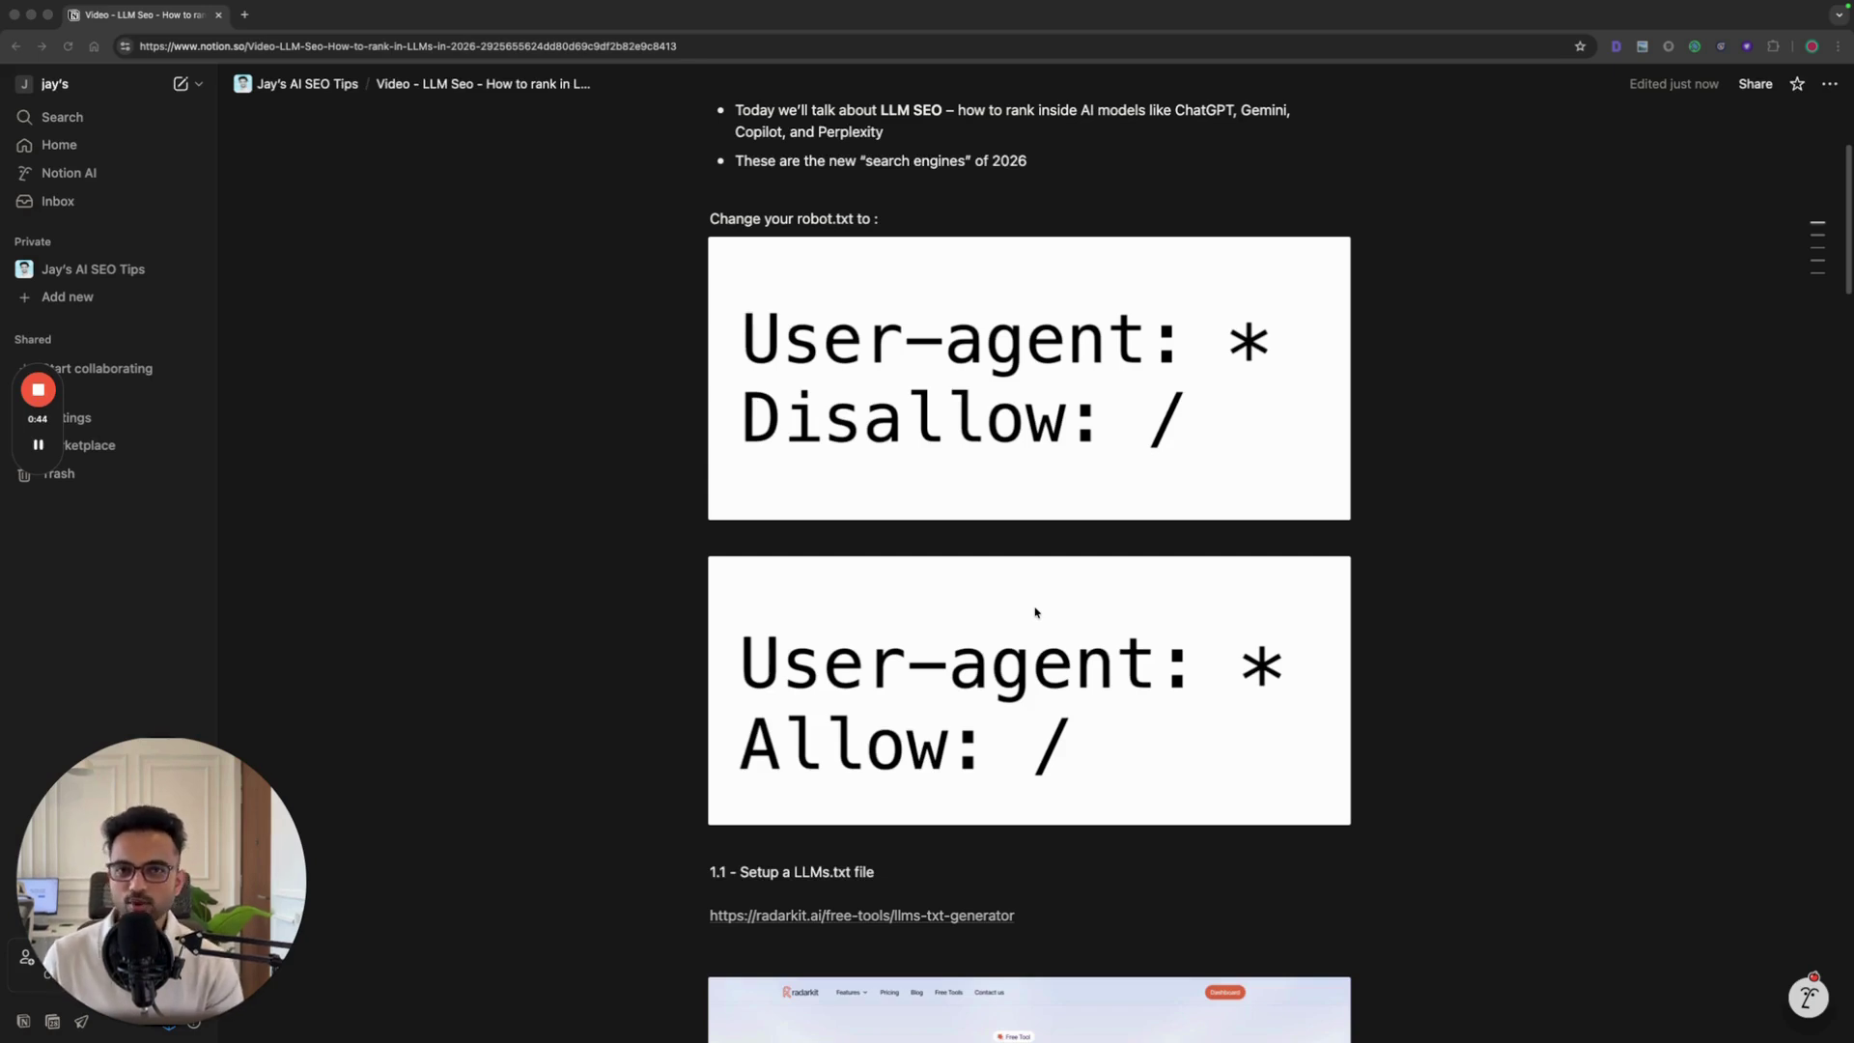
pyautogui.scroll(-1, 1031, 593)
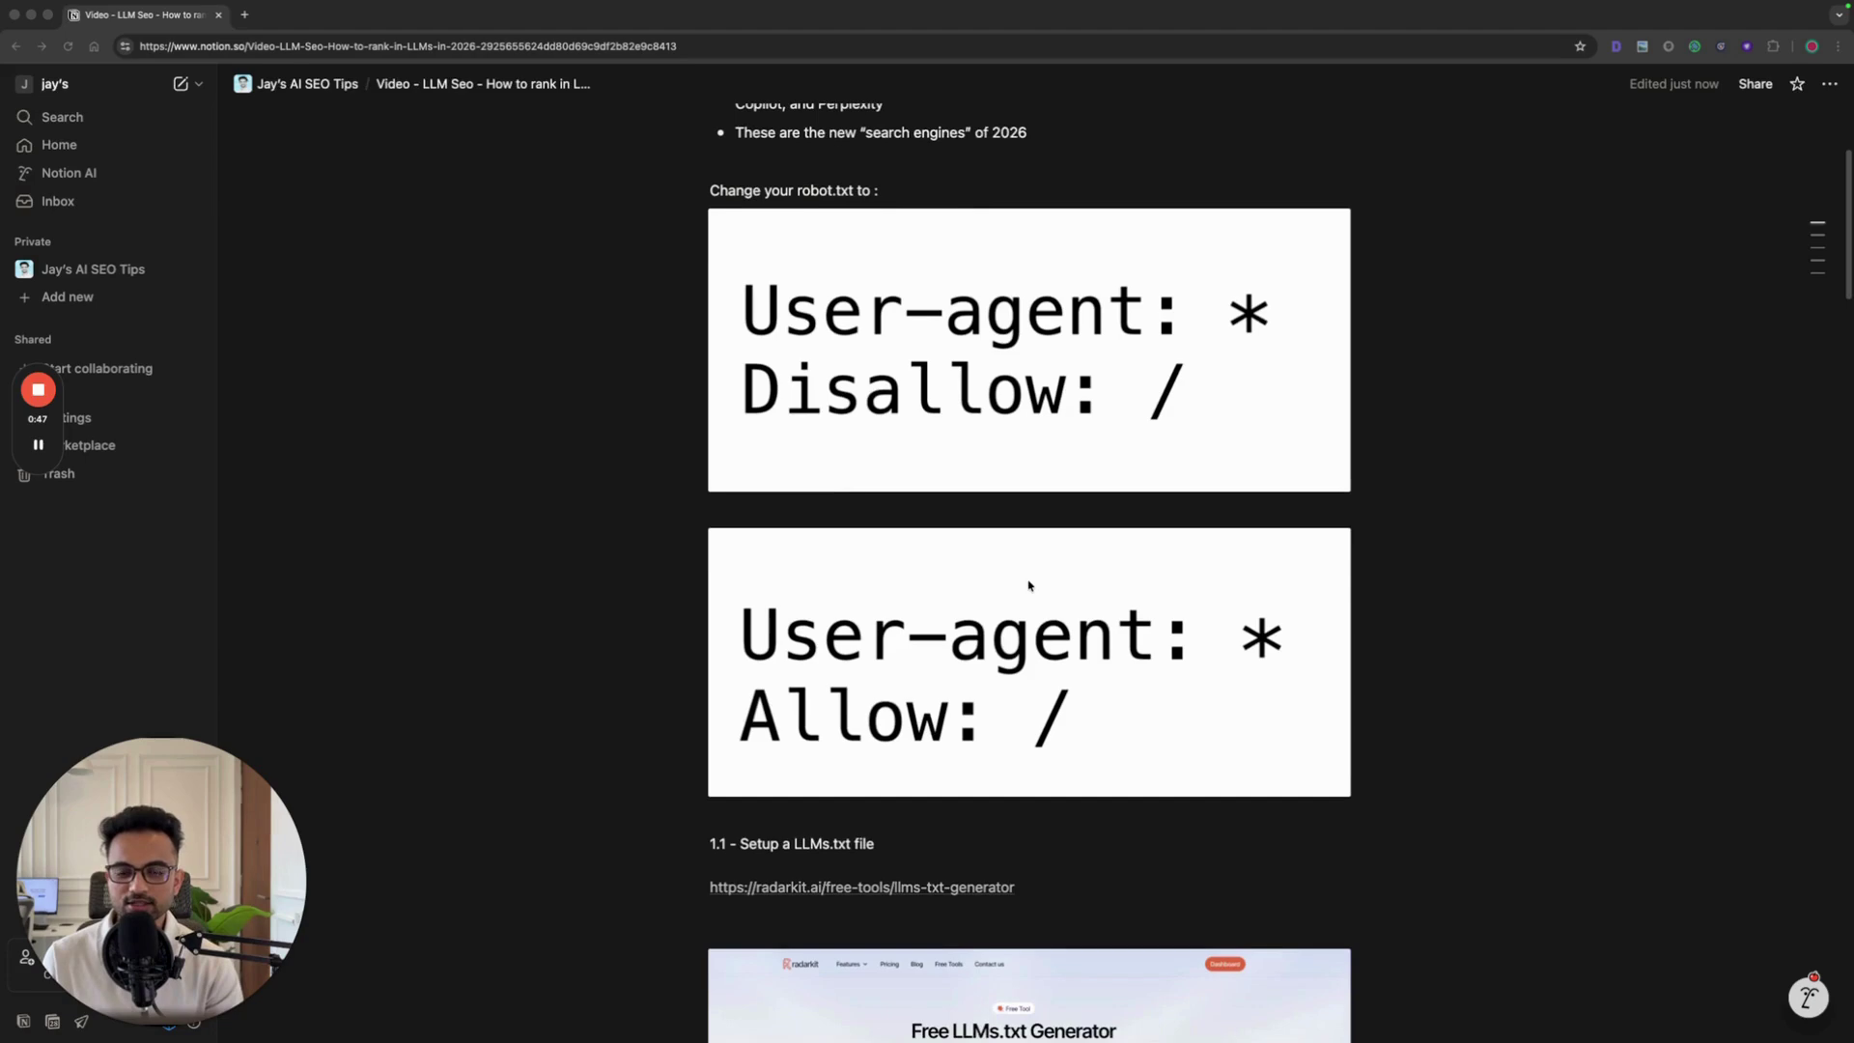
pyautogui.scroll(-1, 1029, 585)
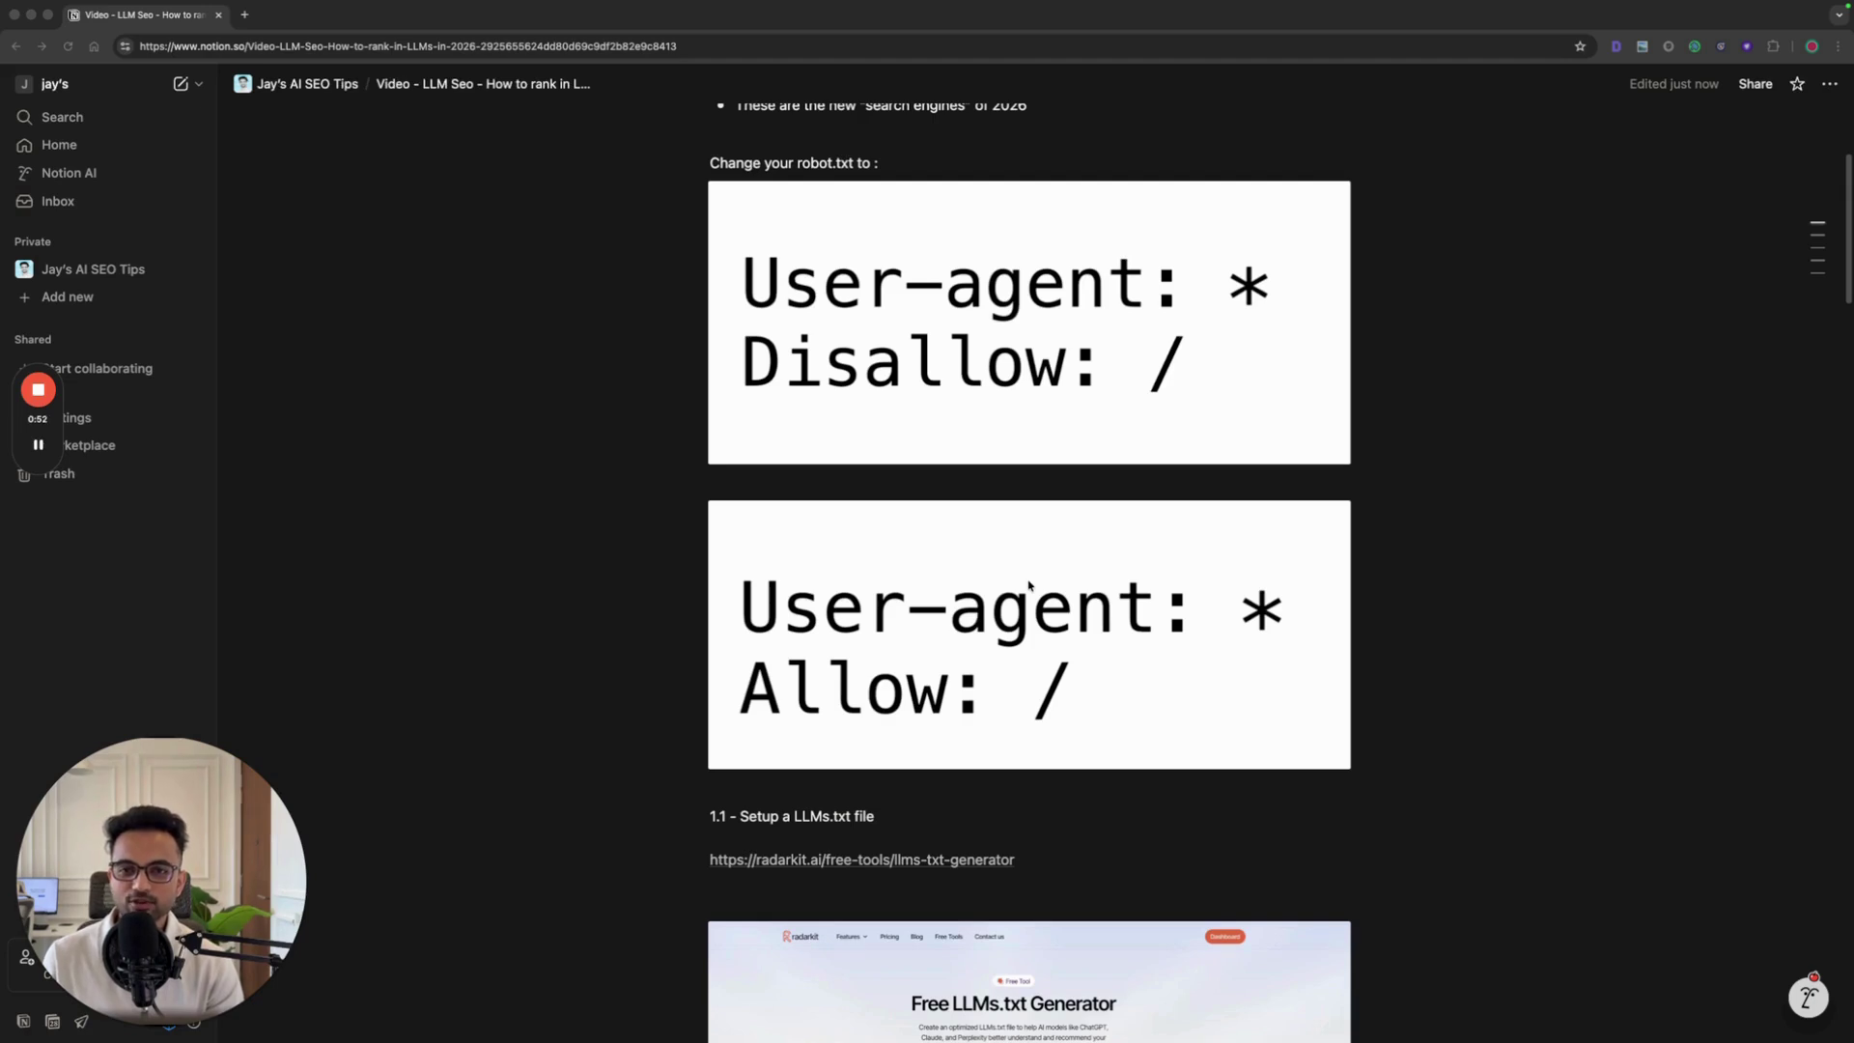
pyautogui.scroll(-4, 1029, 585)
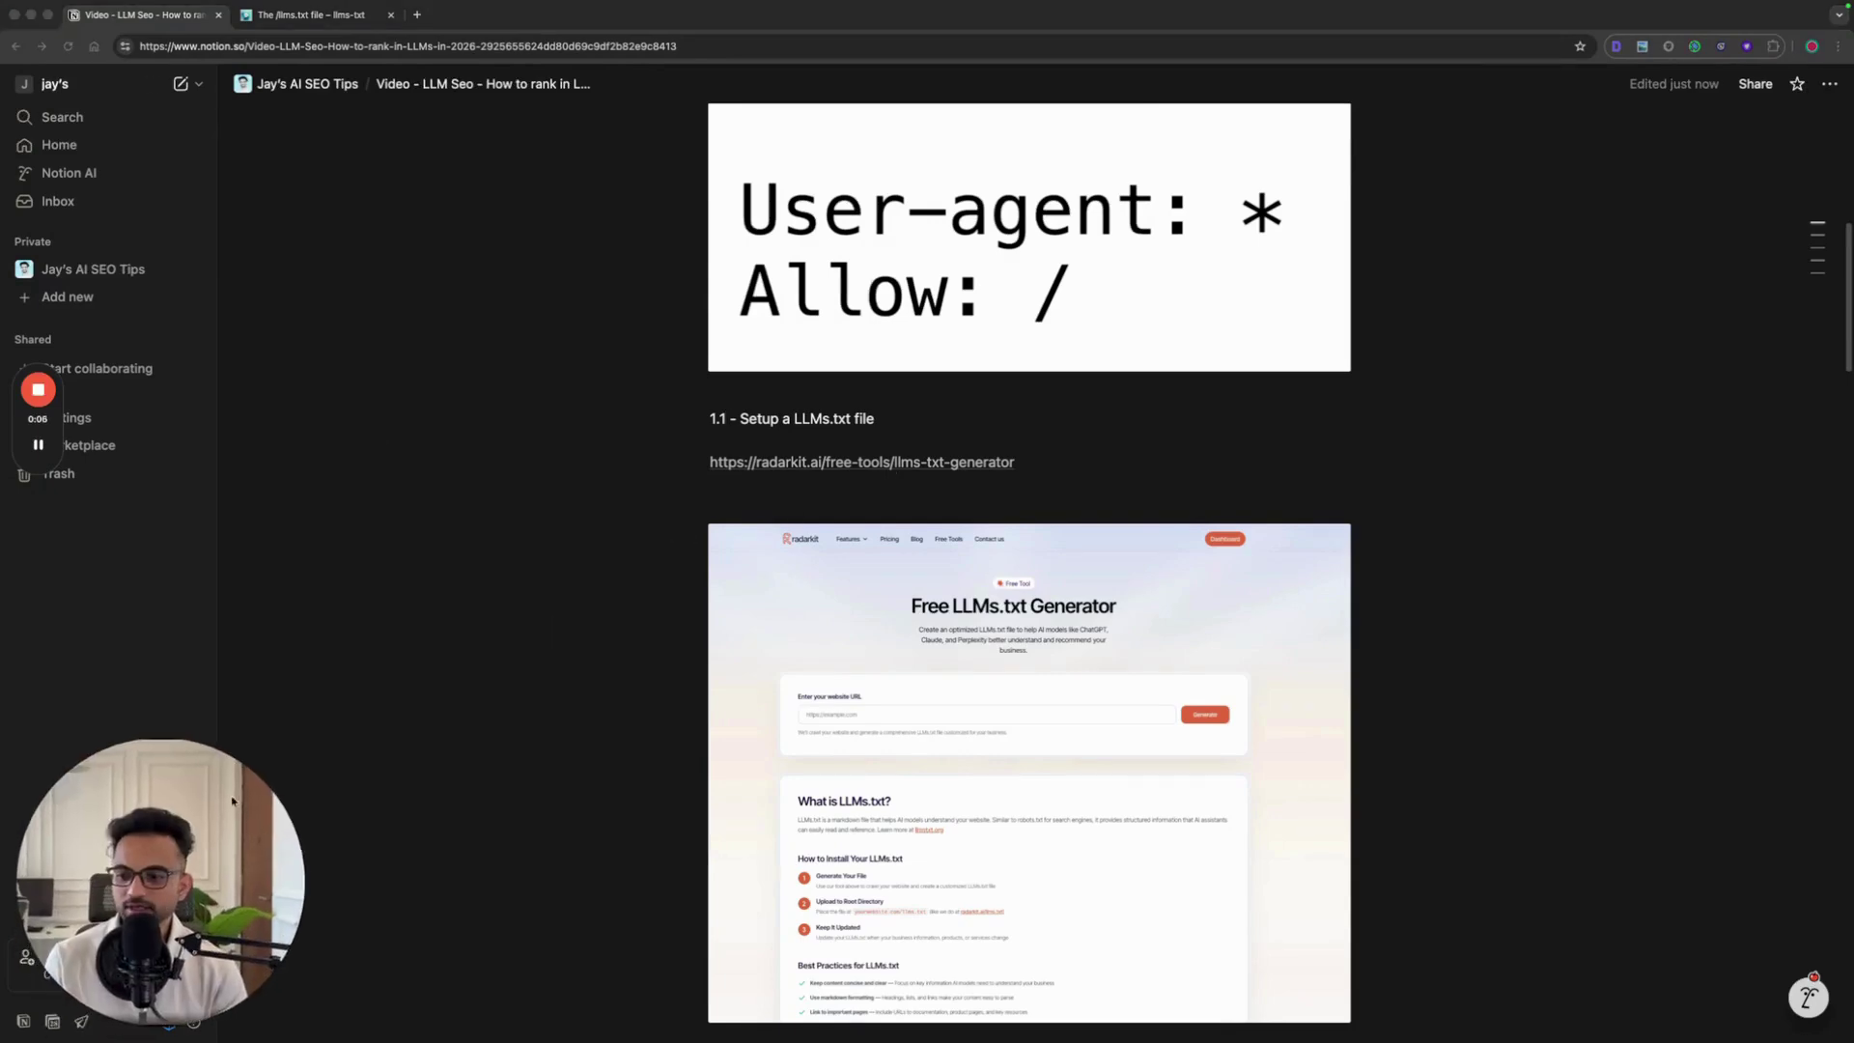
# Step: Show the llmstxt.org proposal, then load and scroll docs.claude.com/llms.txt in a new tab
pyautogui.click(302, 15)
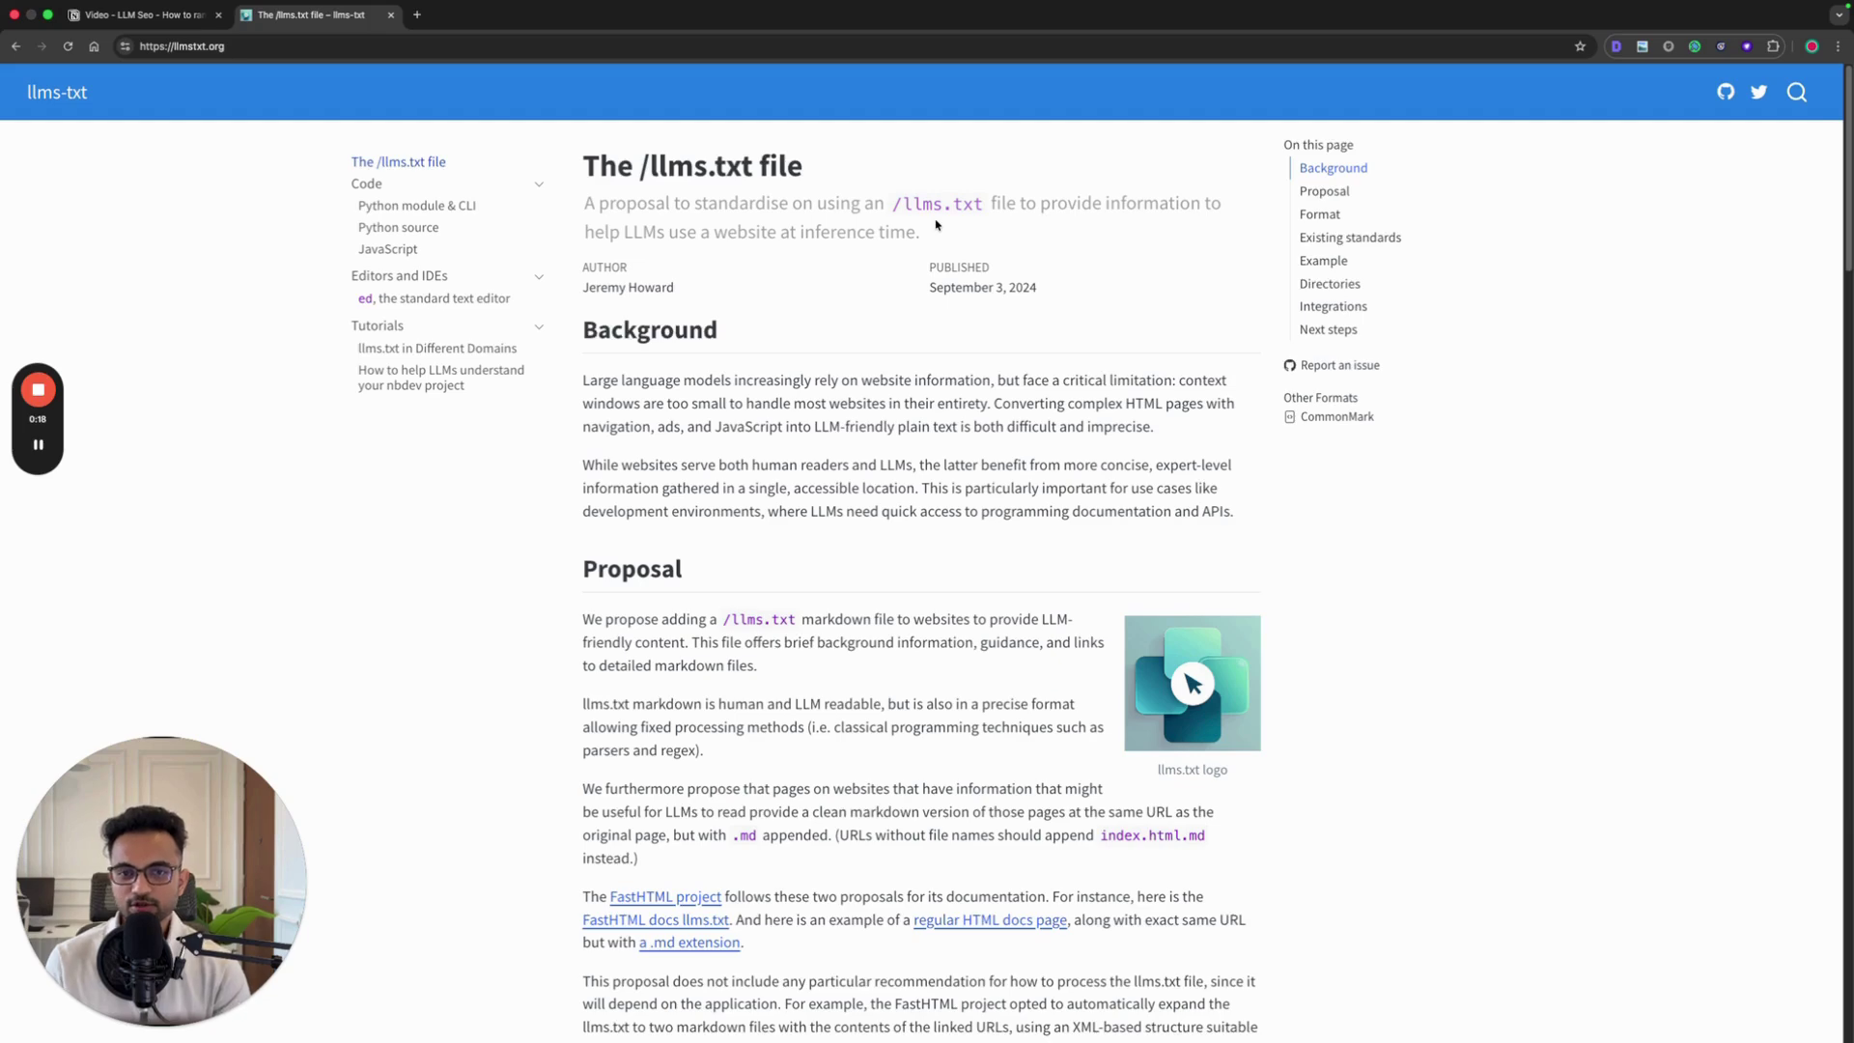
pyautogui.click(420, 38)
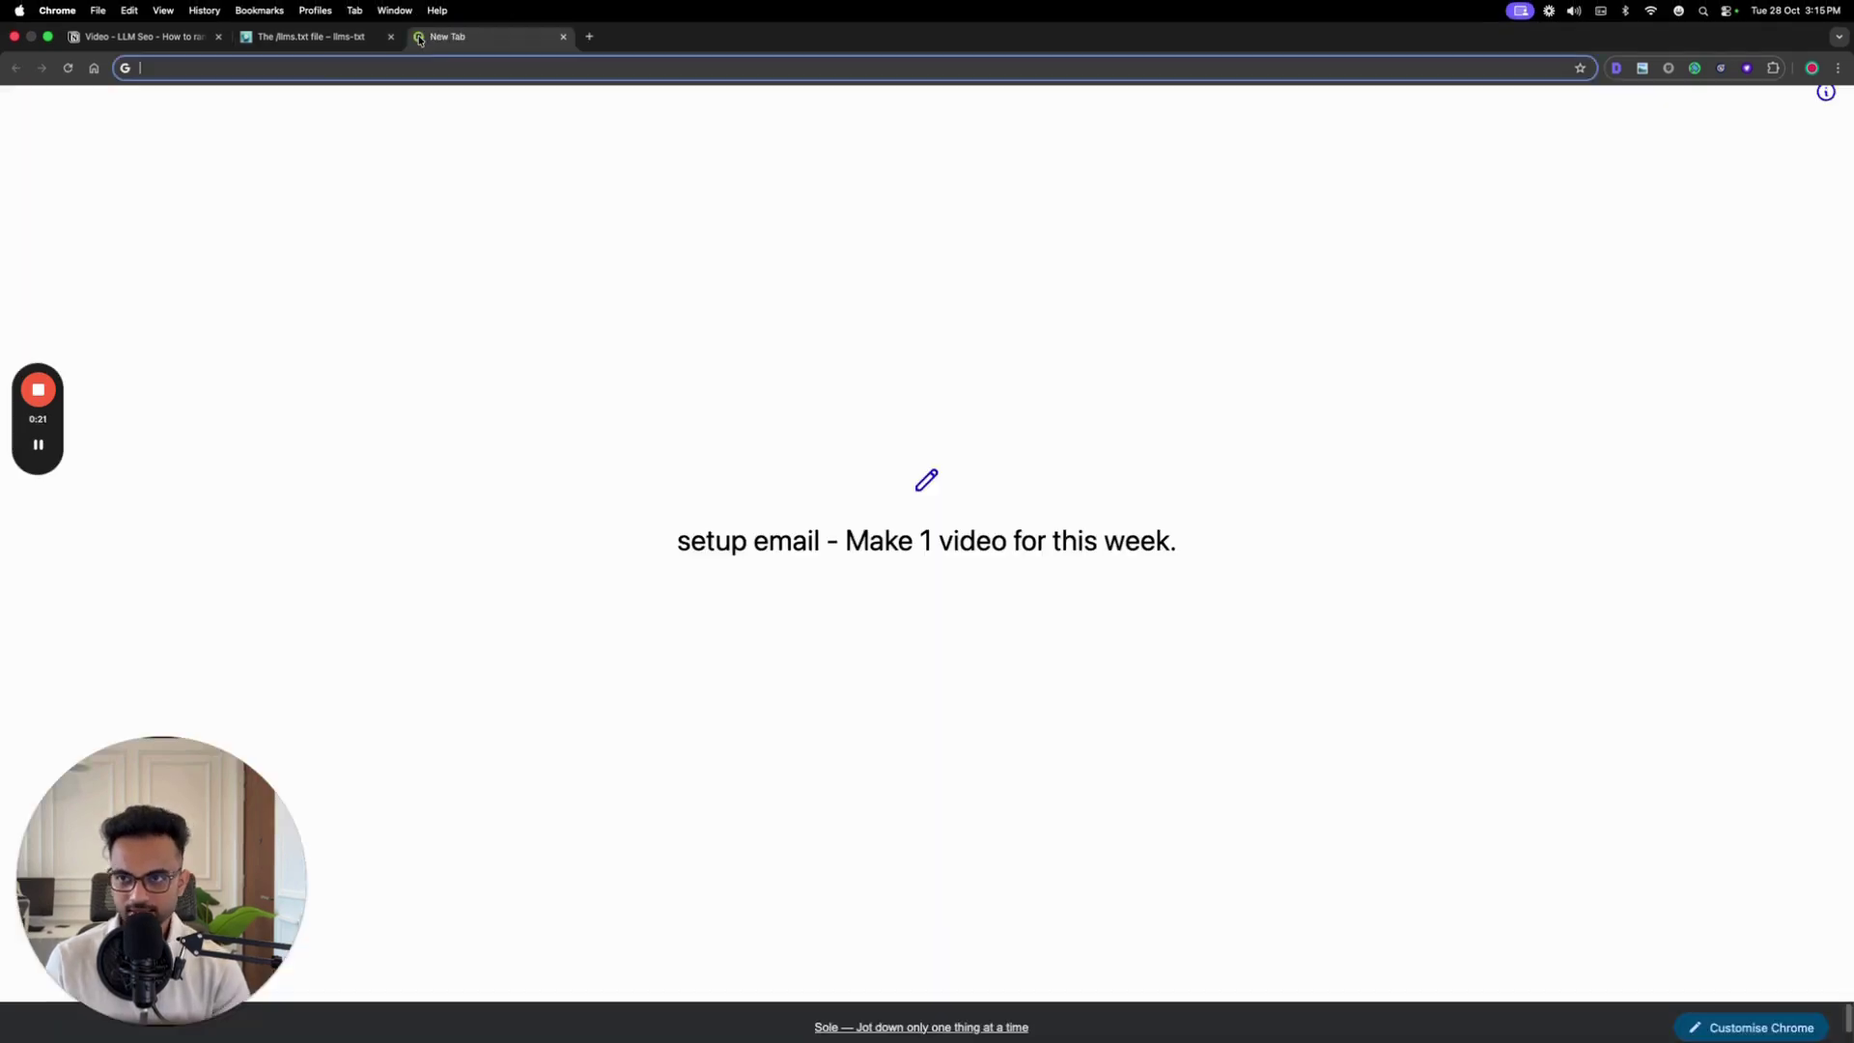
pyautogui.write('c')
pyautogui.write('https://docs.claude.com/llms.txt')
pyautogui.press('Return')
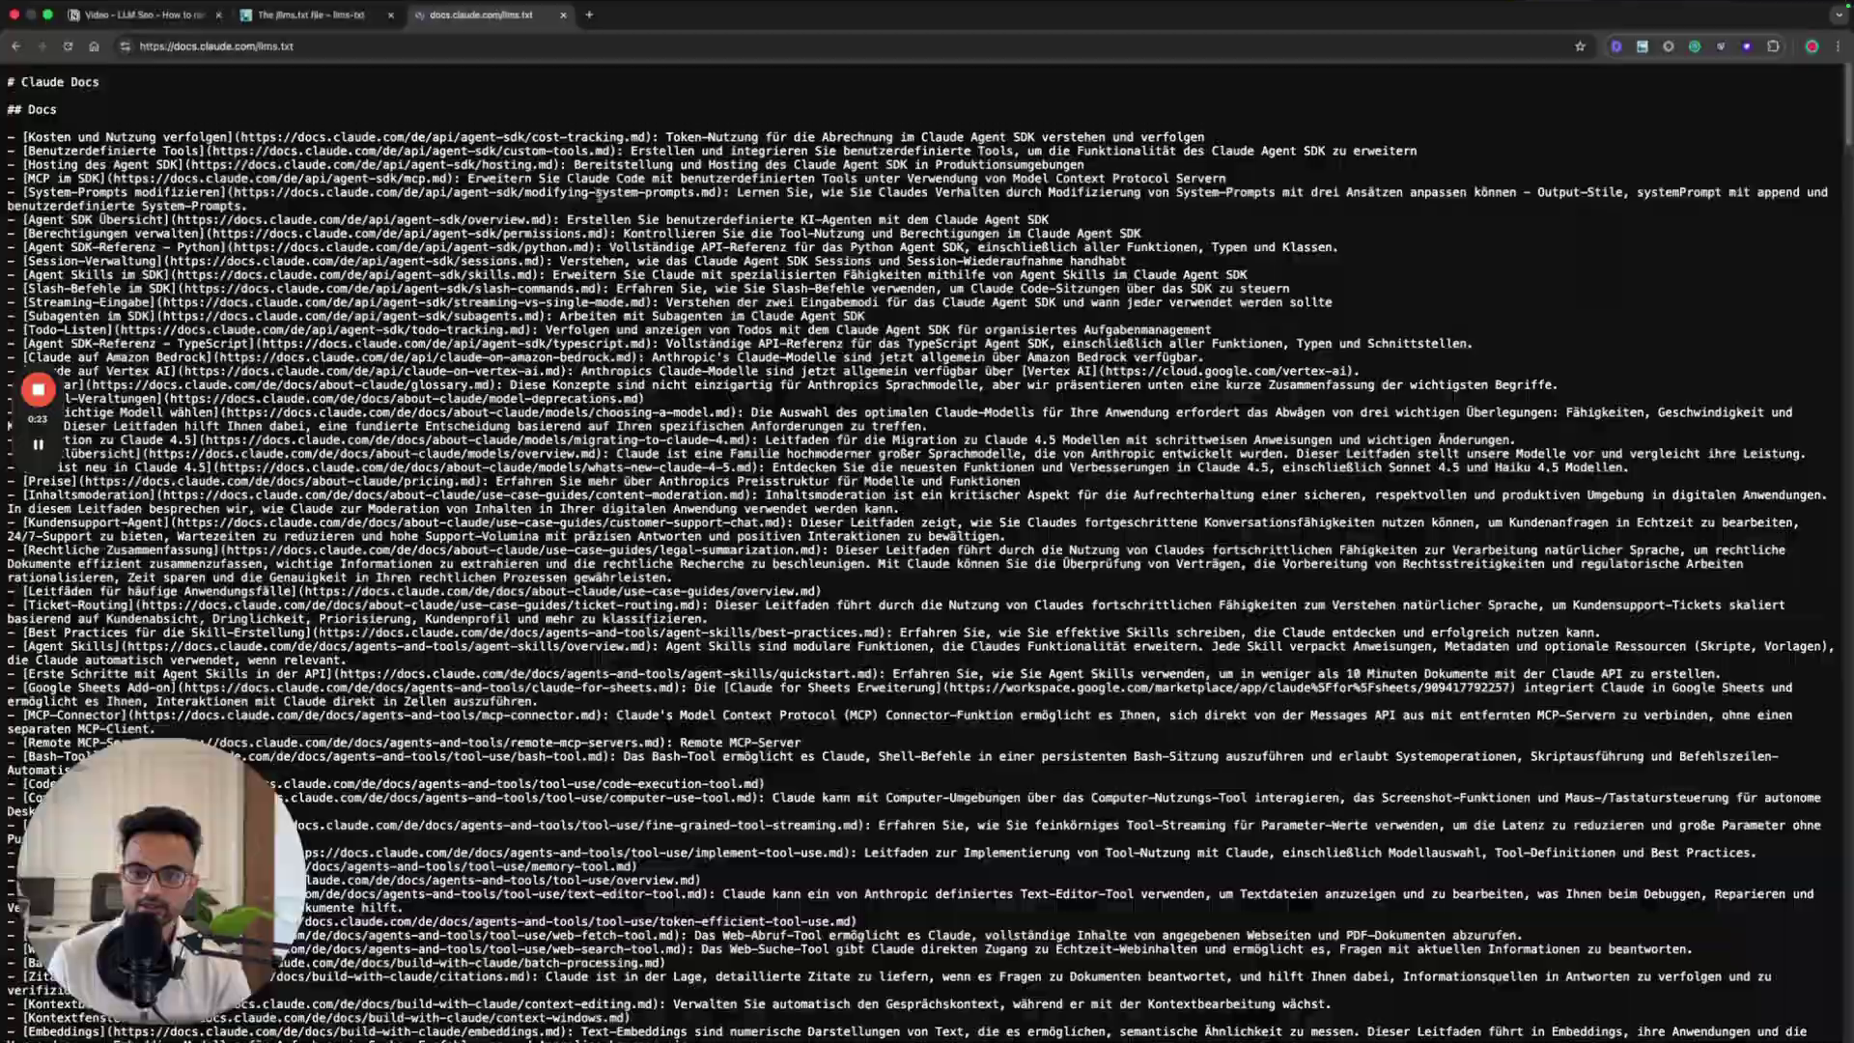
pyautogui.scroll(-20, 575, 321)
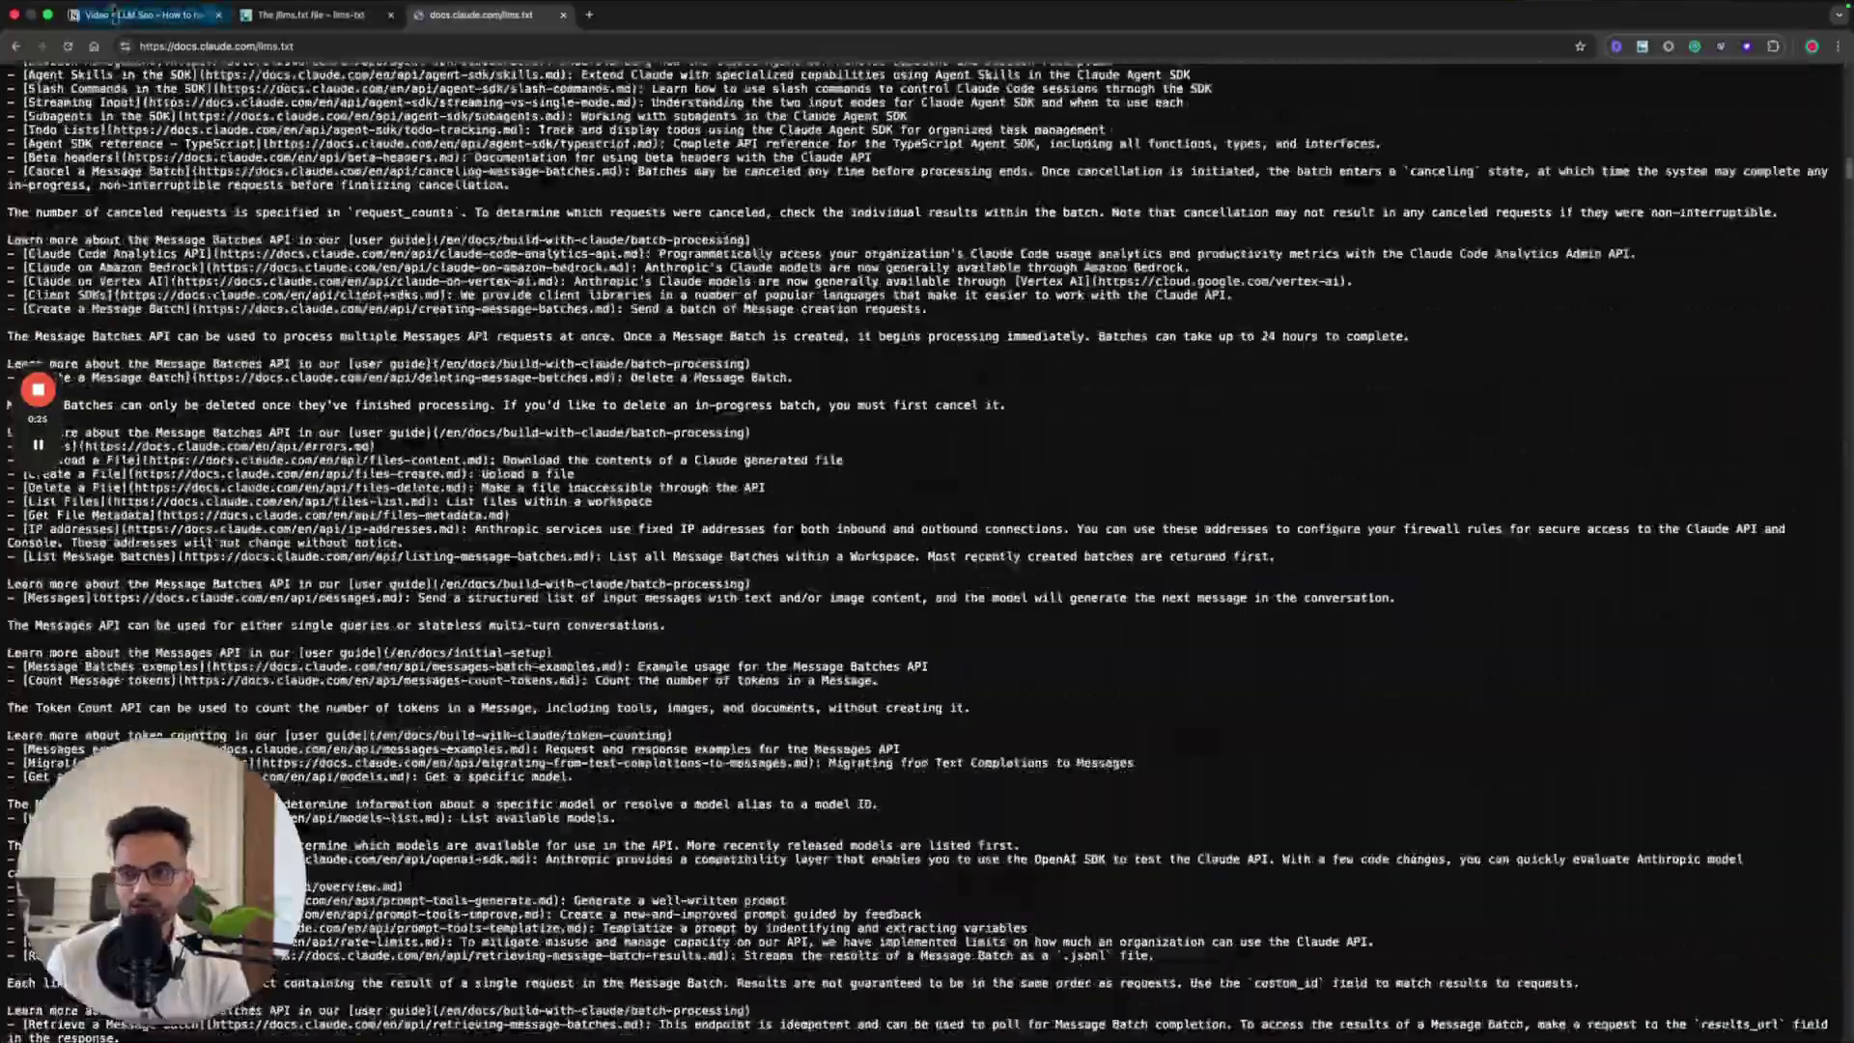
# Step: Return to the Notion guide and follow its radarkit llms.txt generator link
pyautogui.click(113, 14)
pyautogui.scroll(-3, 697, 457)
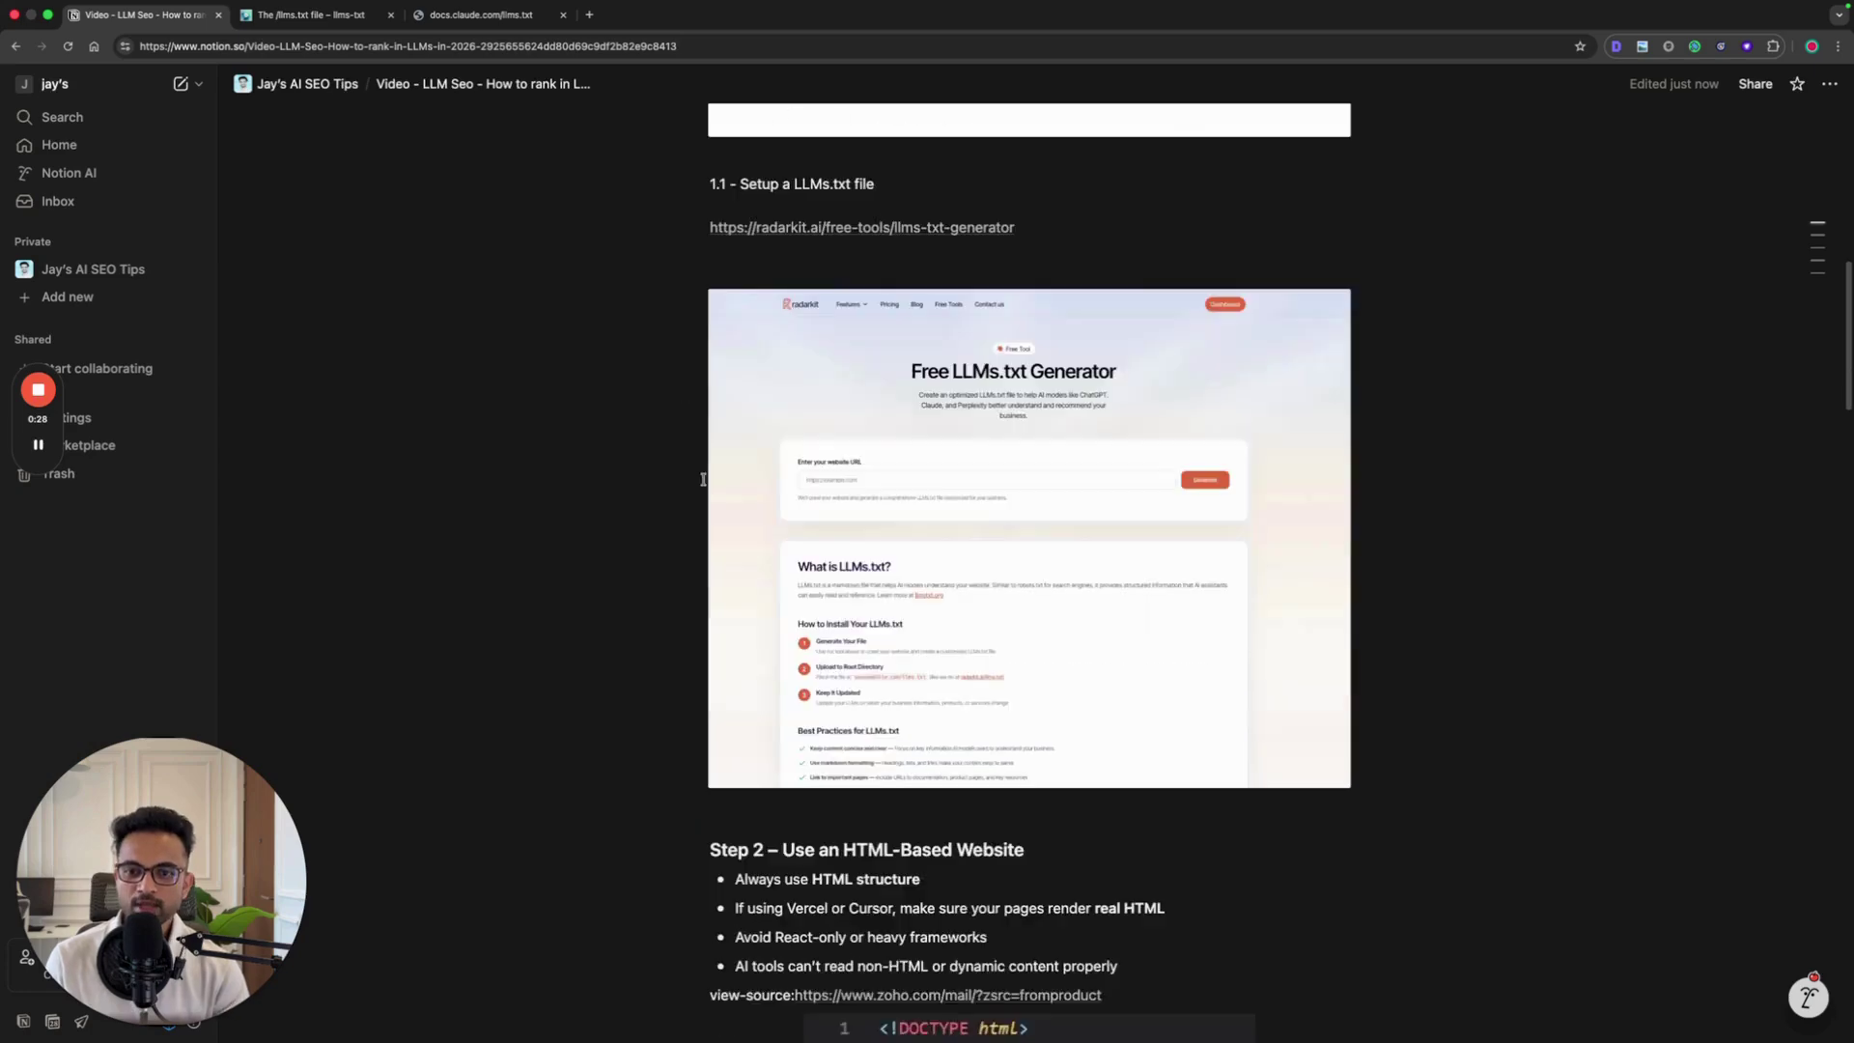
pyautogui.scroll(2, 790, 426)
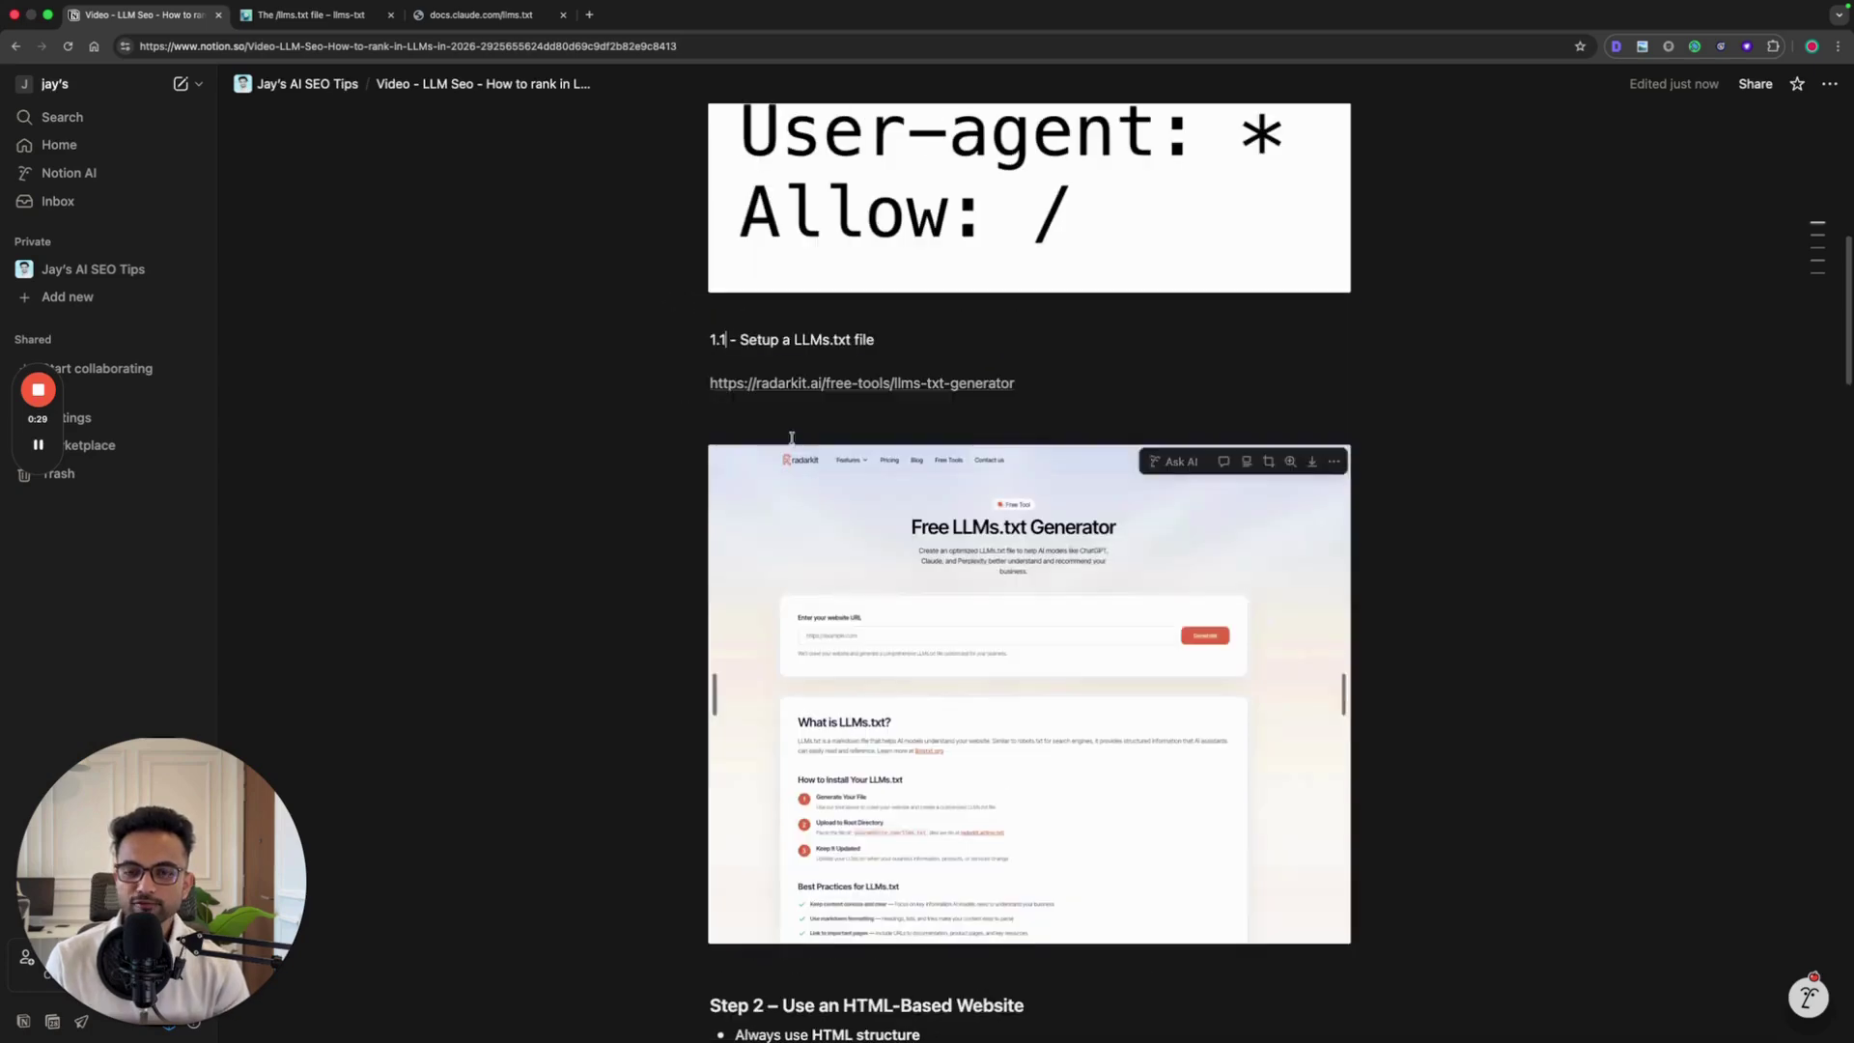
pyautogui.click(837, 390)
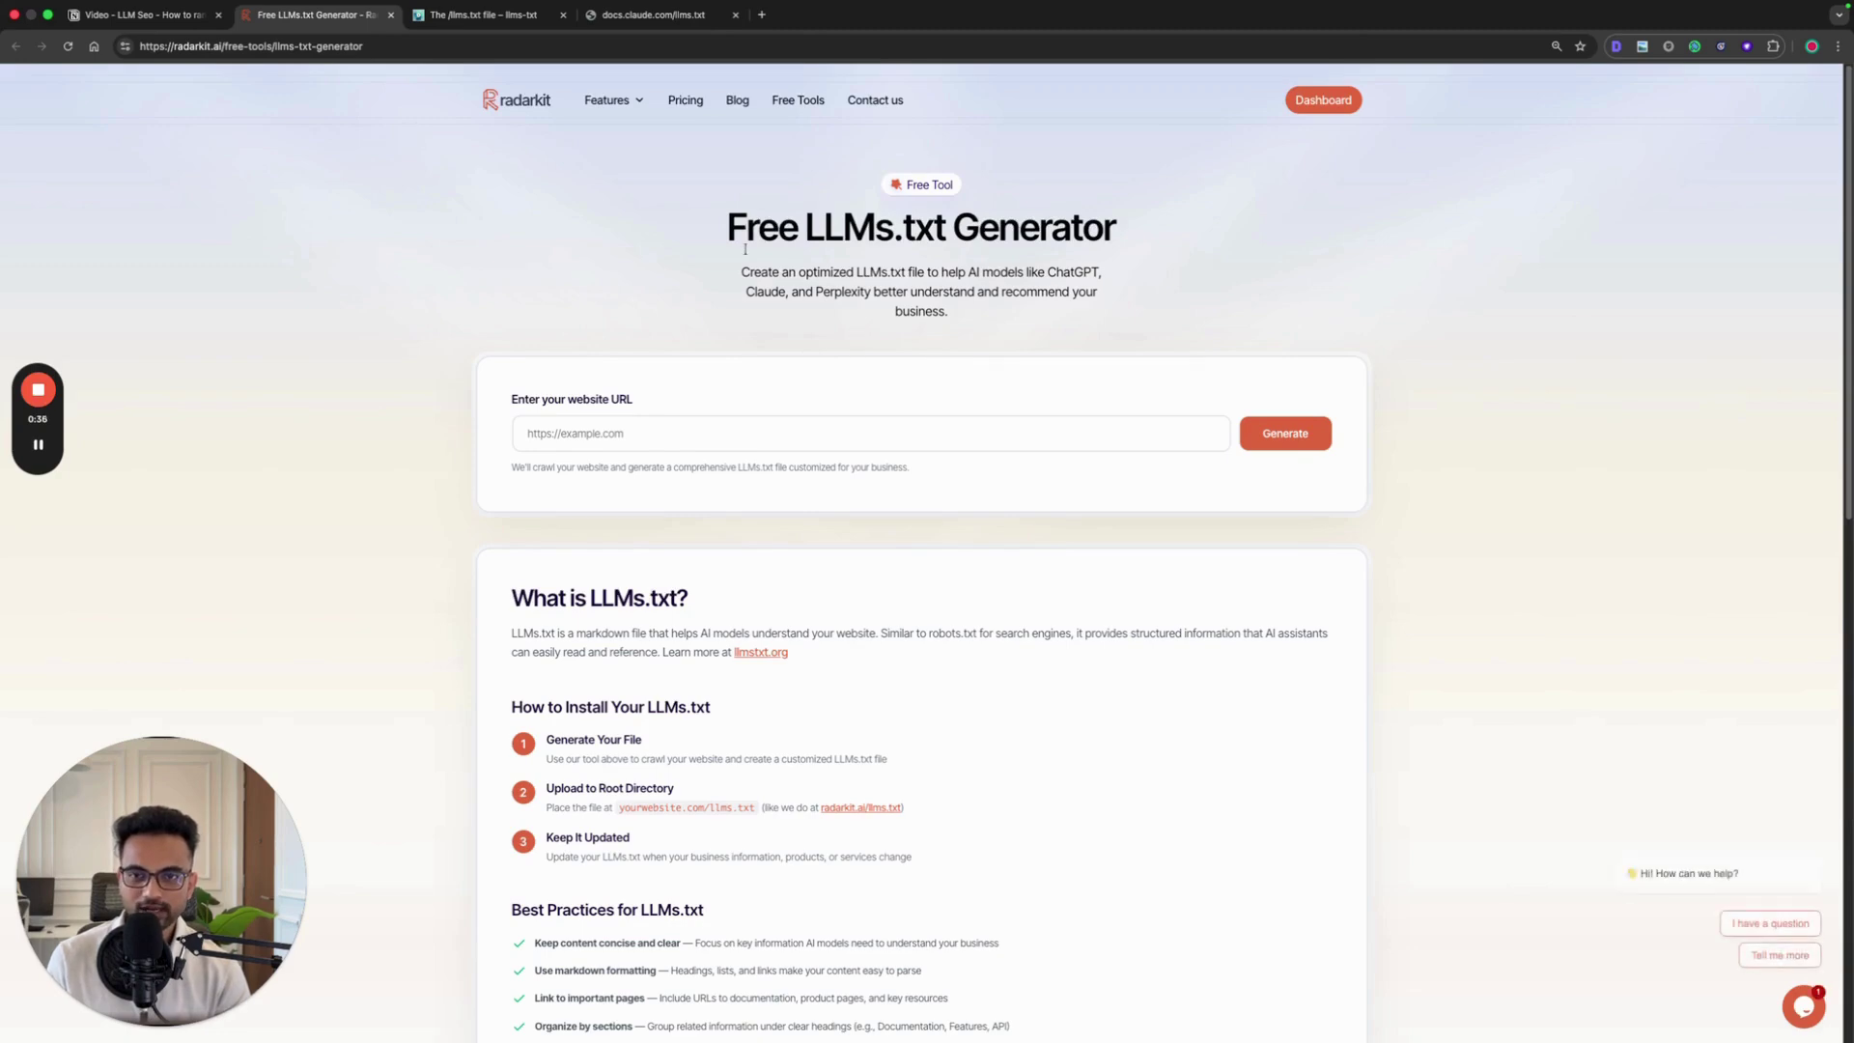
pyautogui.click(679, 425)
pyautogui.write('zph')
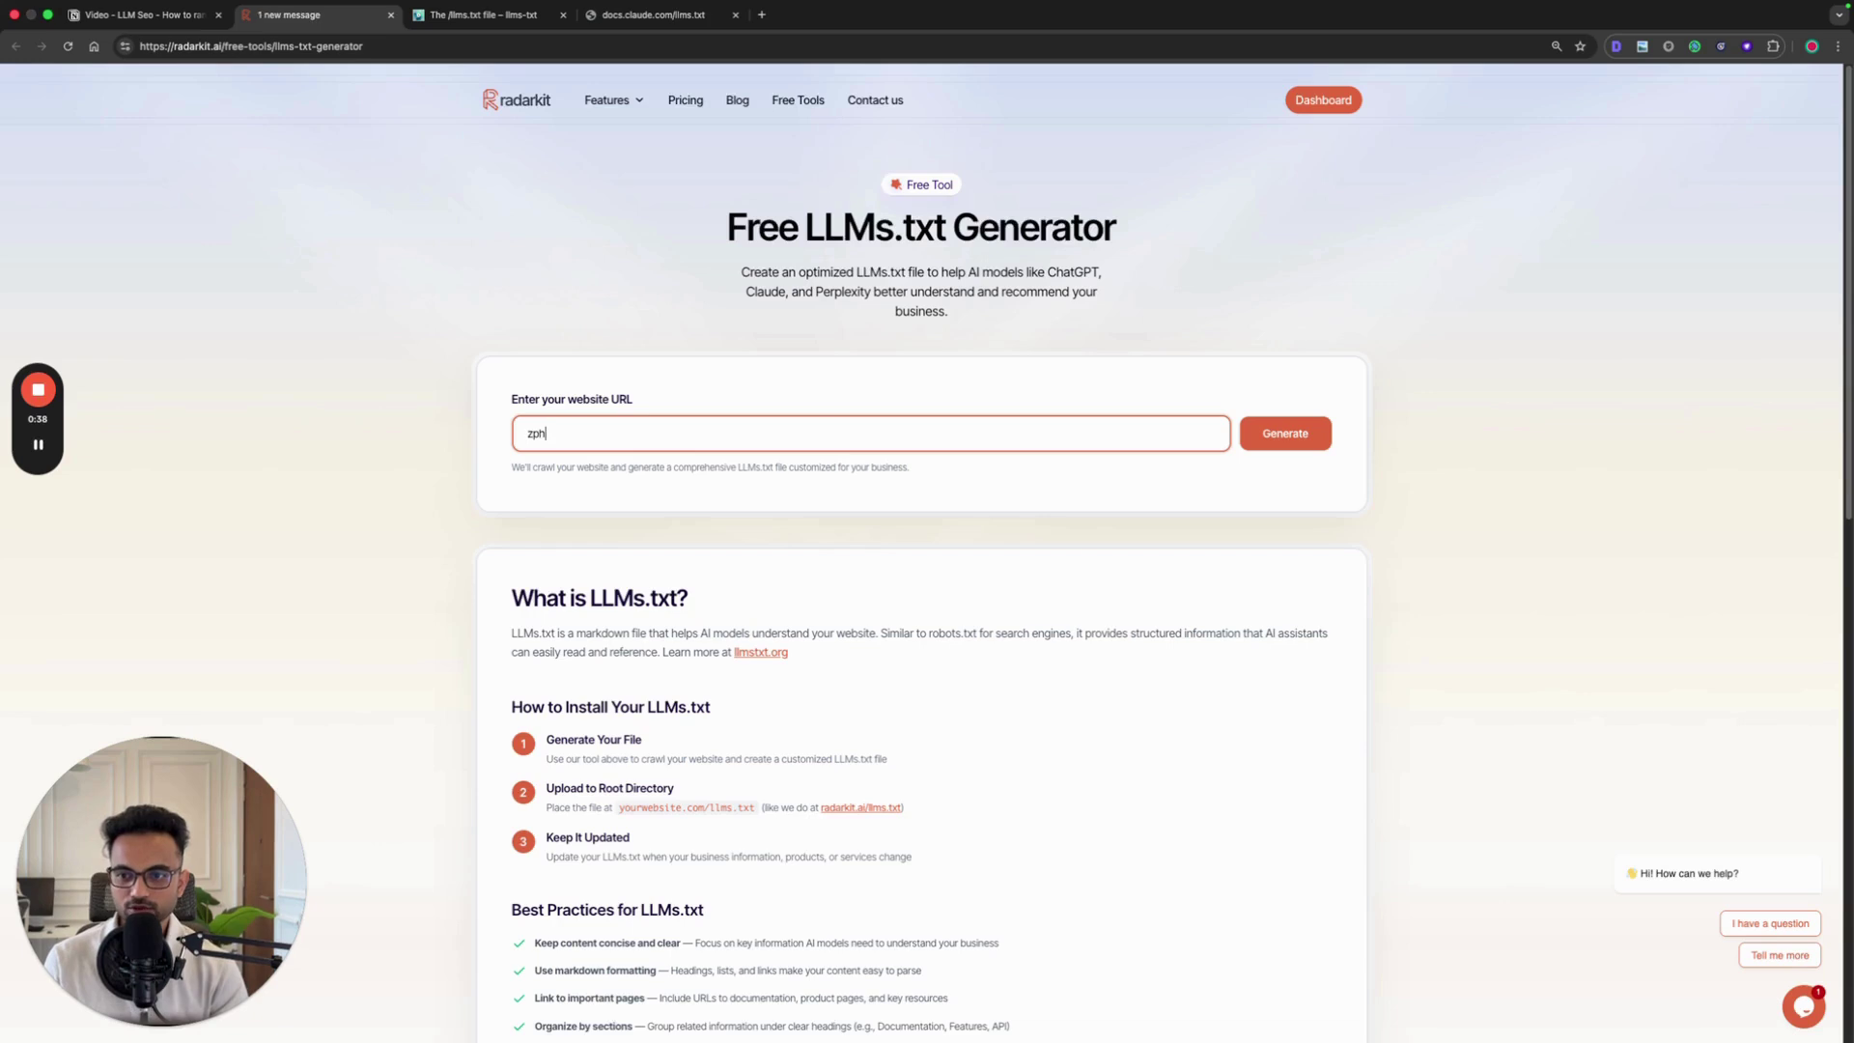
pyautogui.write('ho.com')
pyautogui.press('Return')
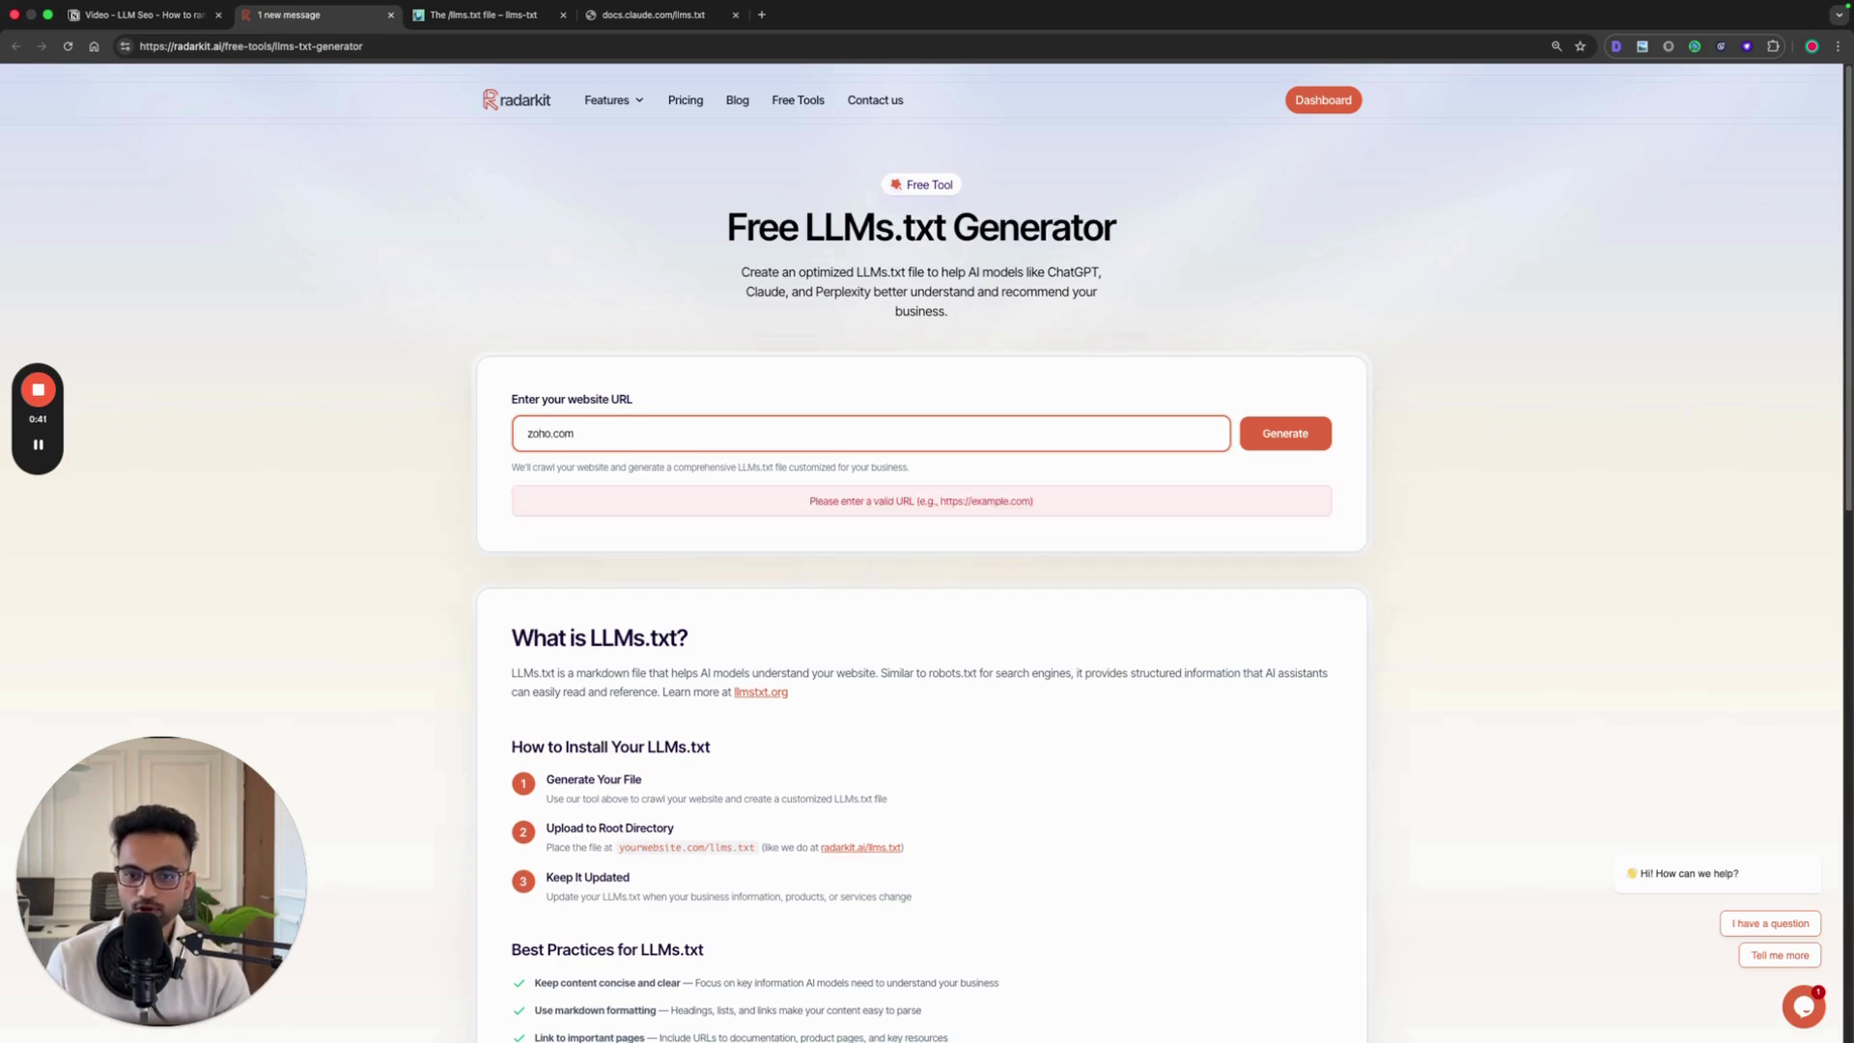
pyautogui.tripleClick(671, 425)
pyautogui.write('https://')
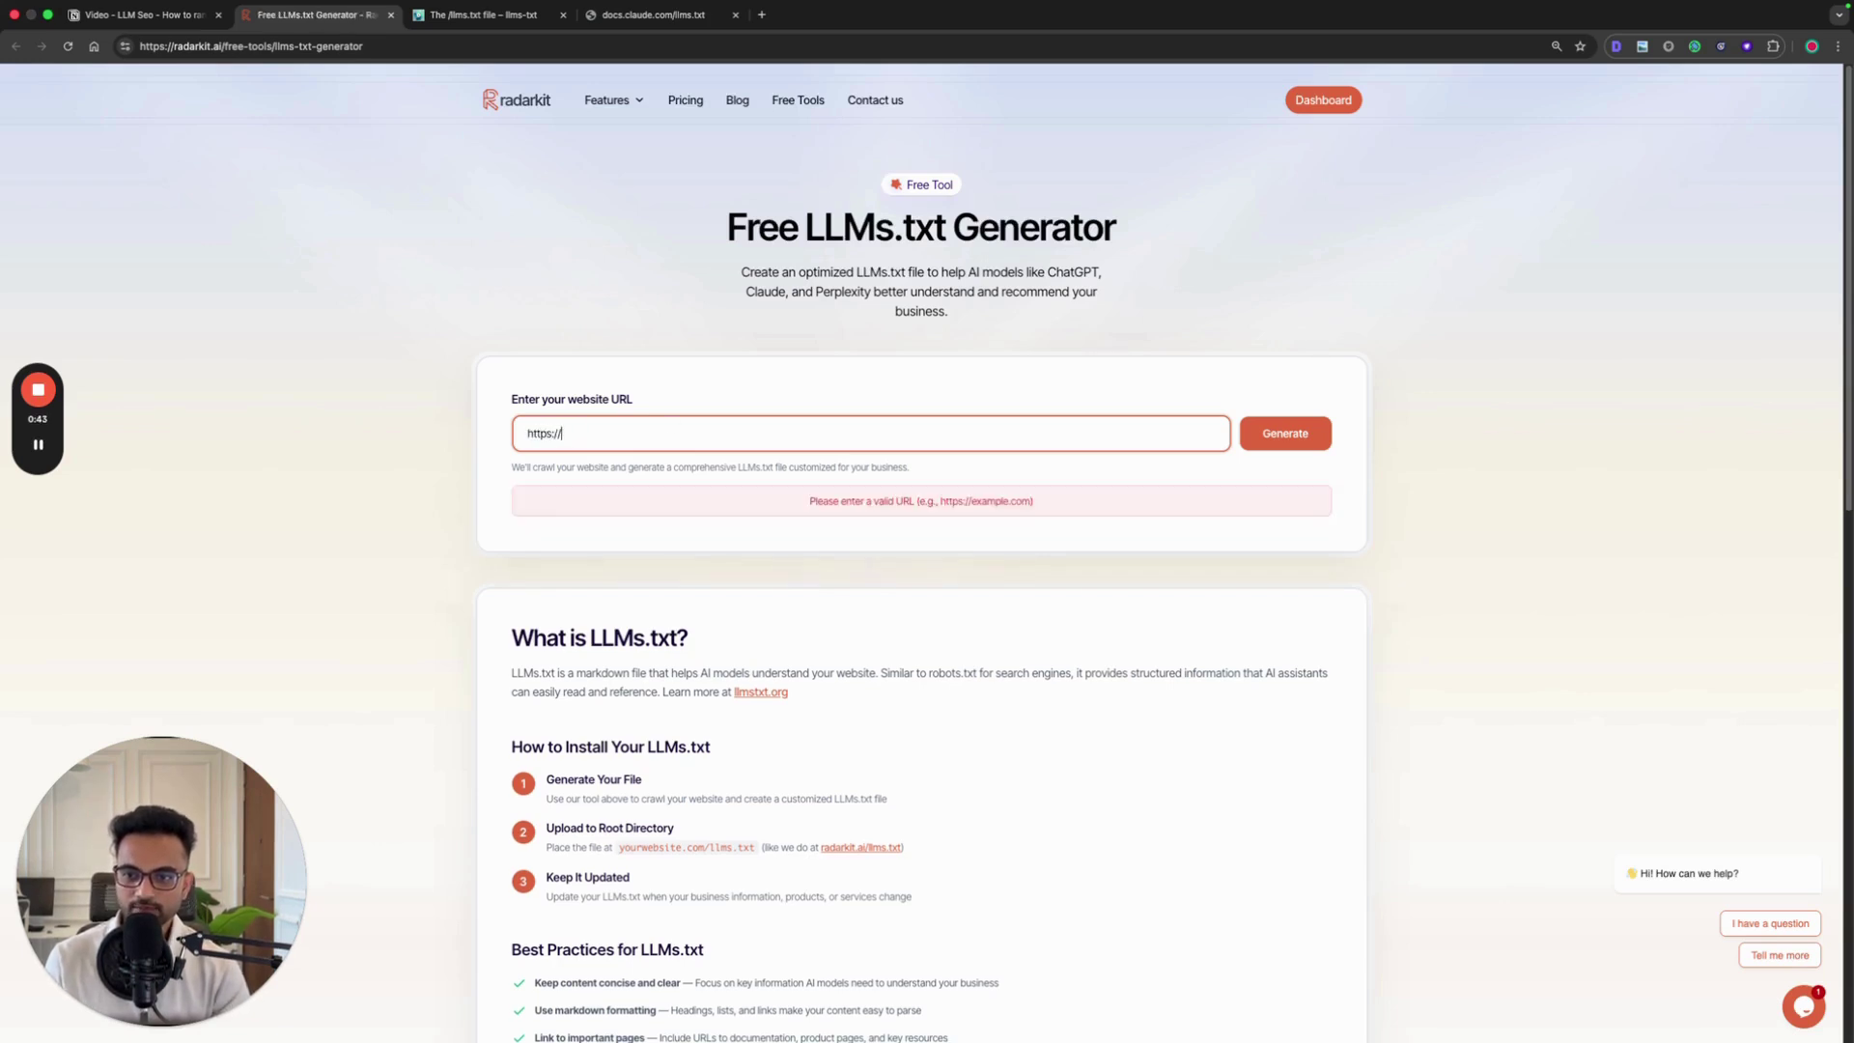
pyautogui.write('zoho.com')
pyautogui.press('Return')
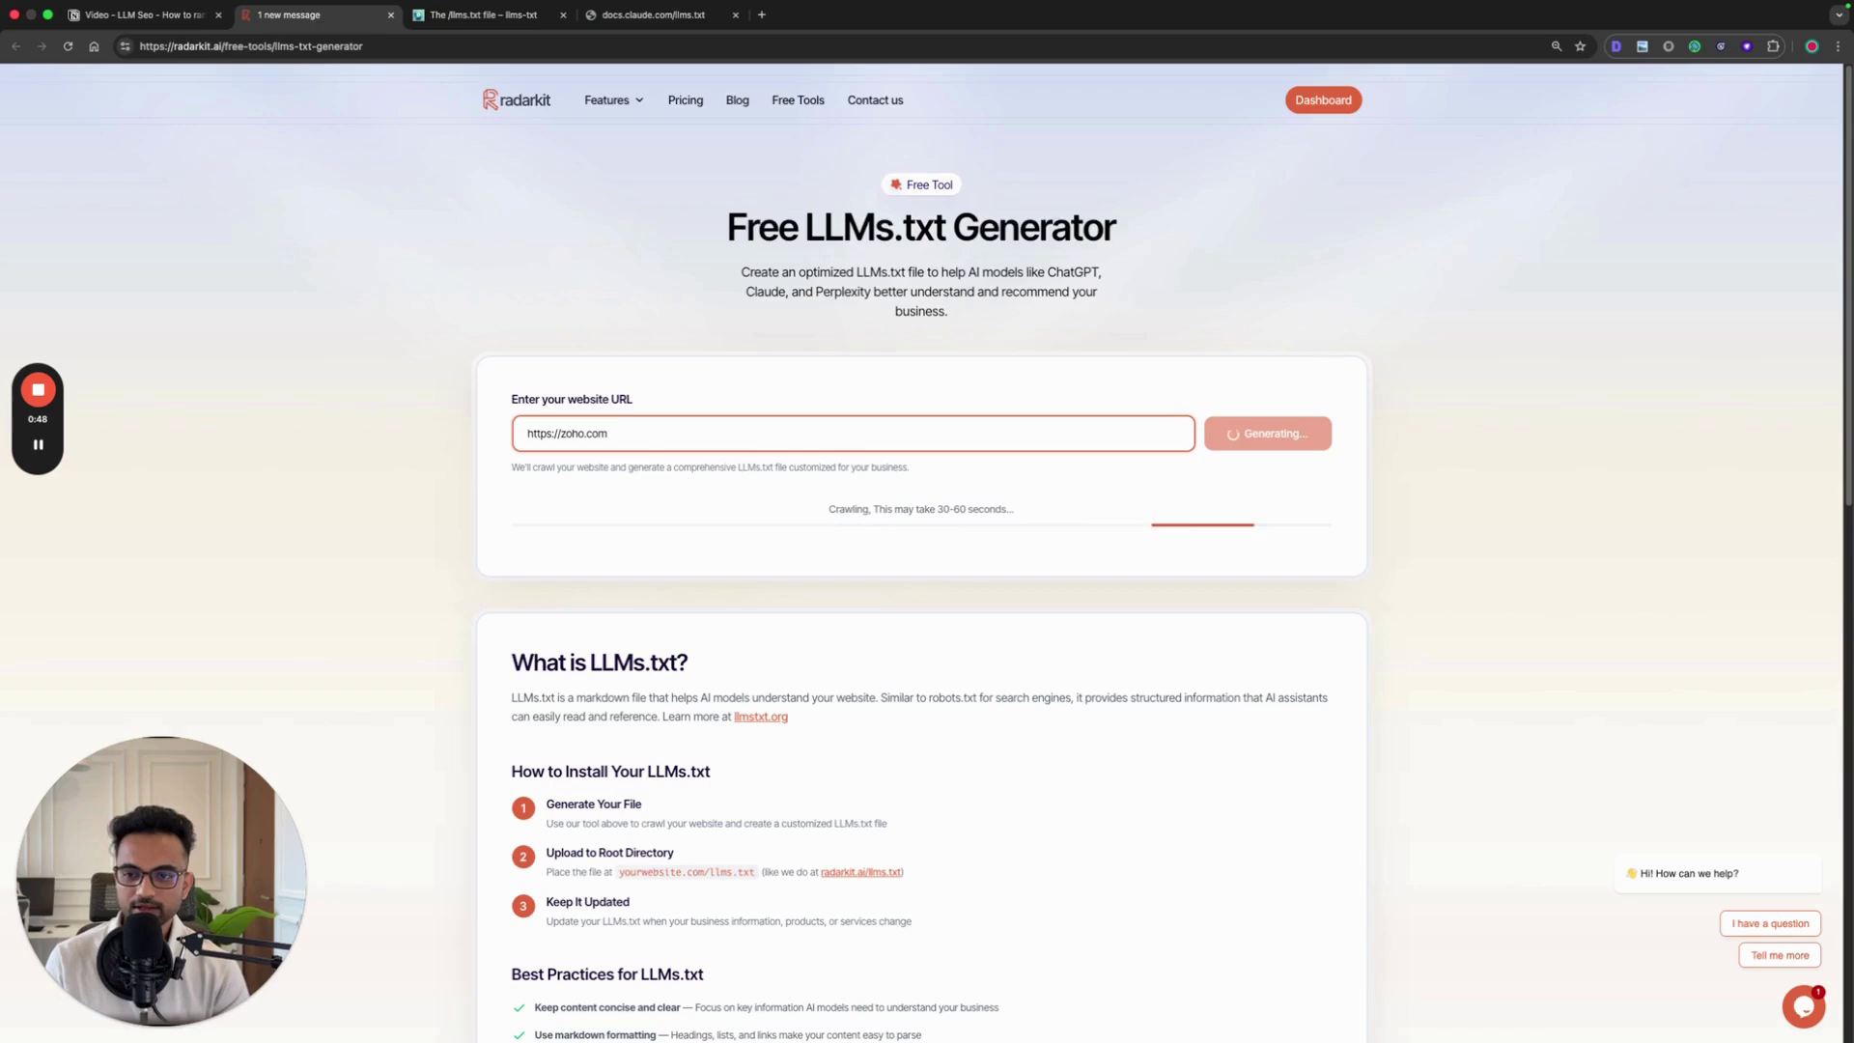
# Step: Review the generated zoho.com llms.txt sections and add a new file list section
pyautogui.moveTo(274, 860); pyautogui.dragTo(1632, 869)
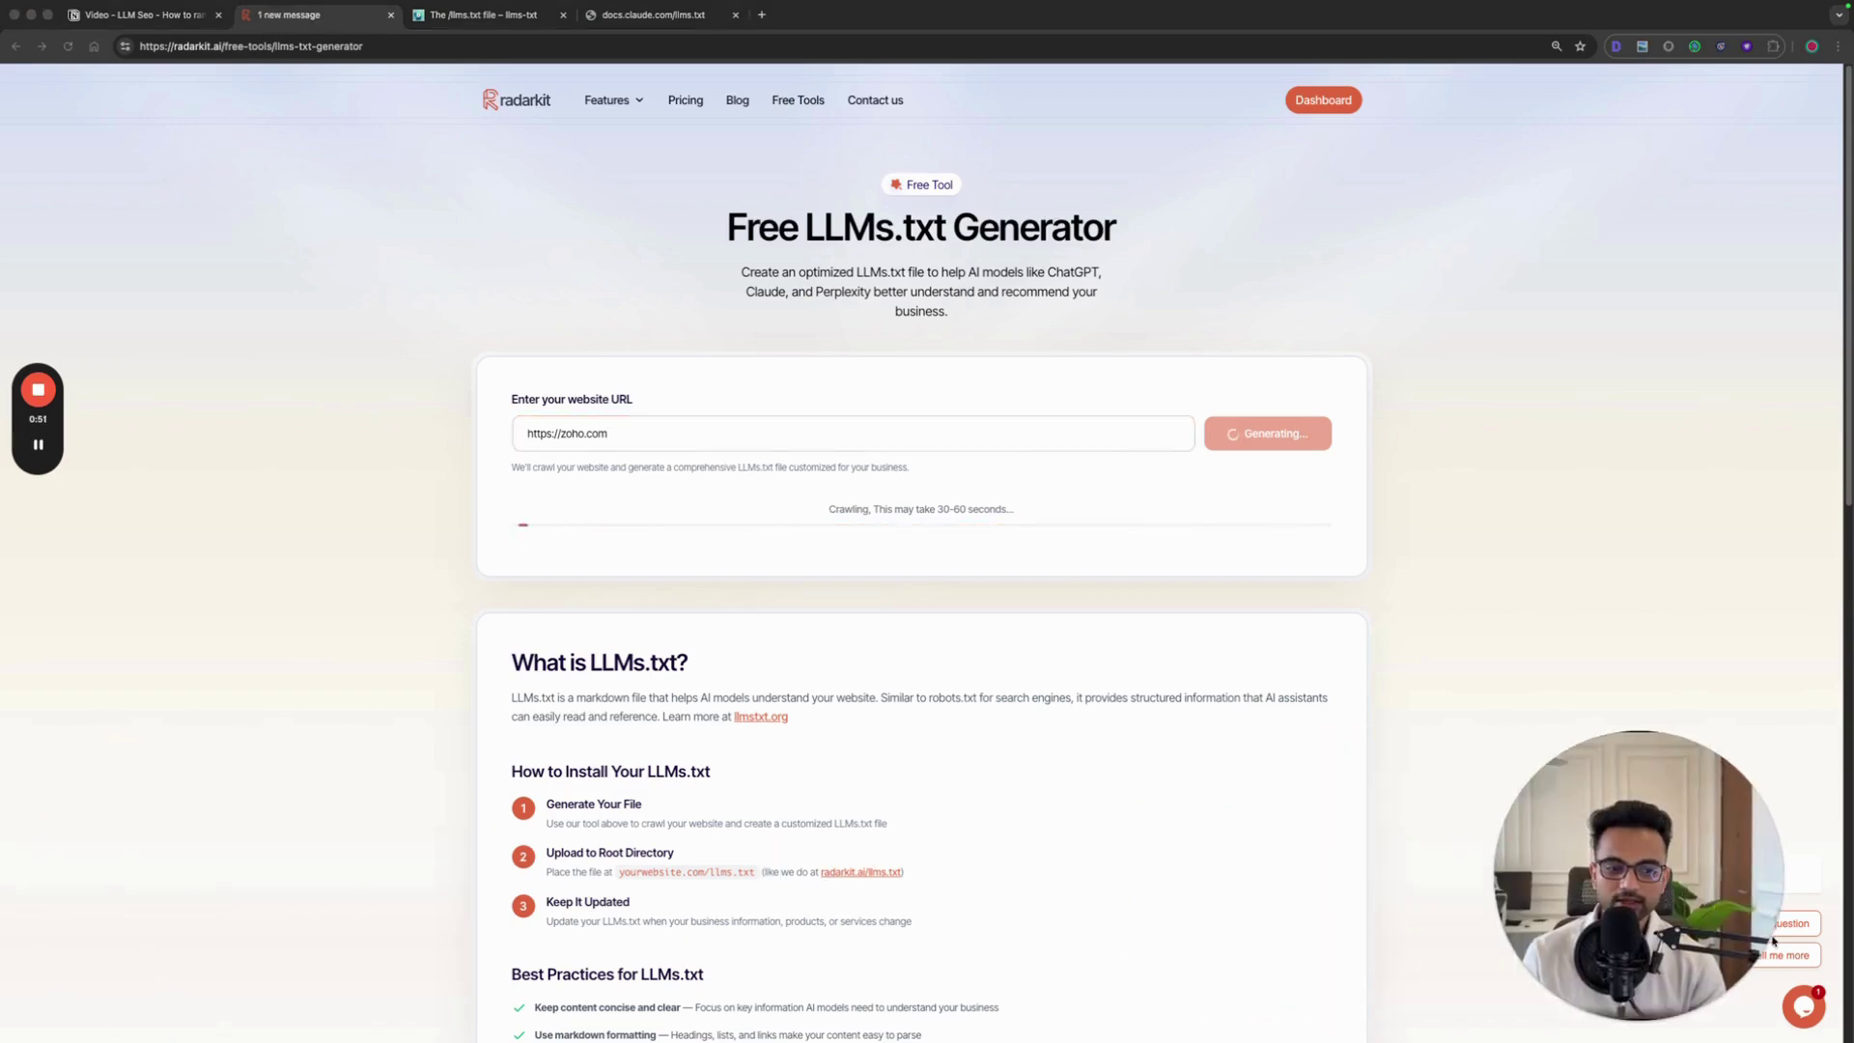
pyautogui.scroll(-10, 790, 409)
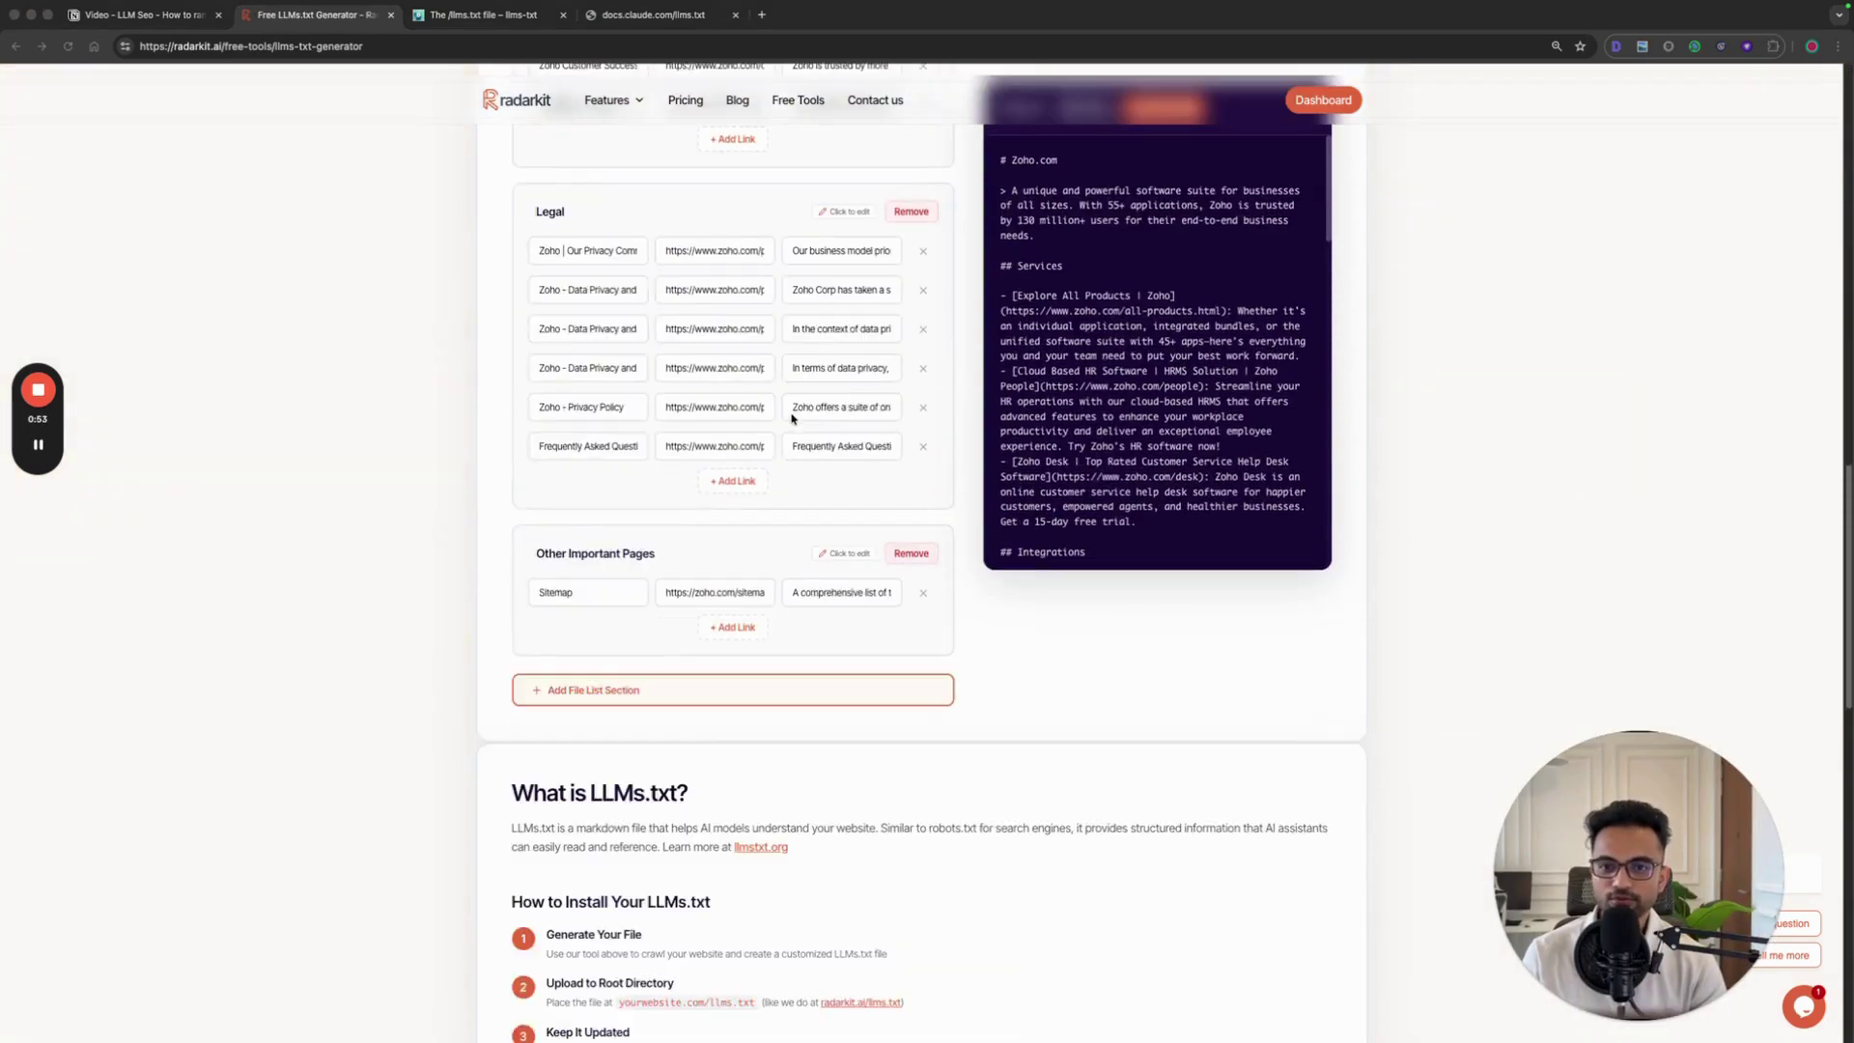
pyautogui.scroll(6, 795, 425)
pyautogui.scroll(-6, 787, 512)
pyautogui.click(623, 675)
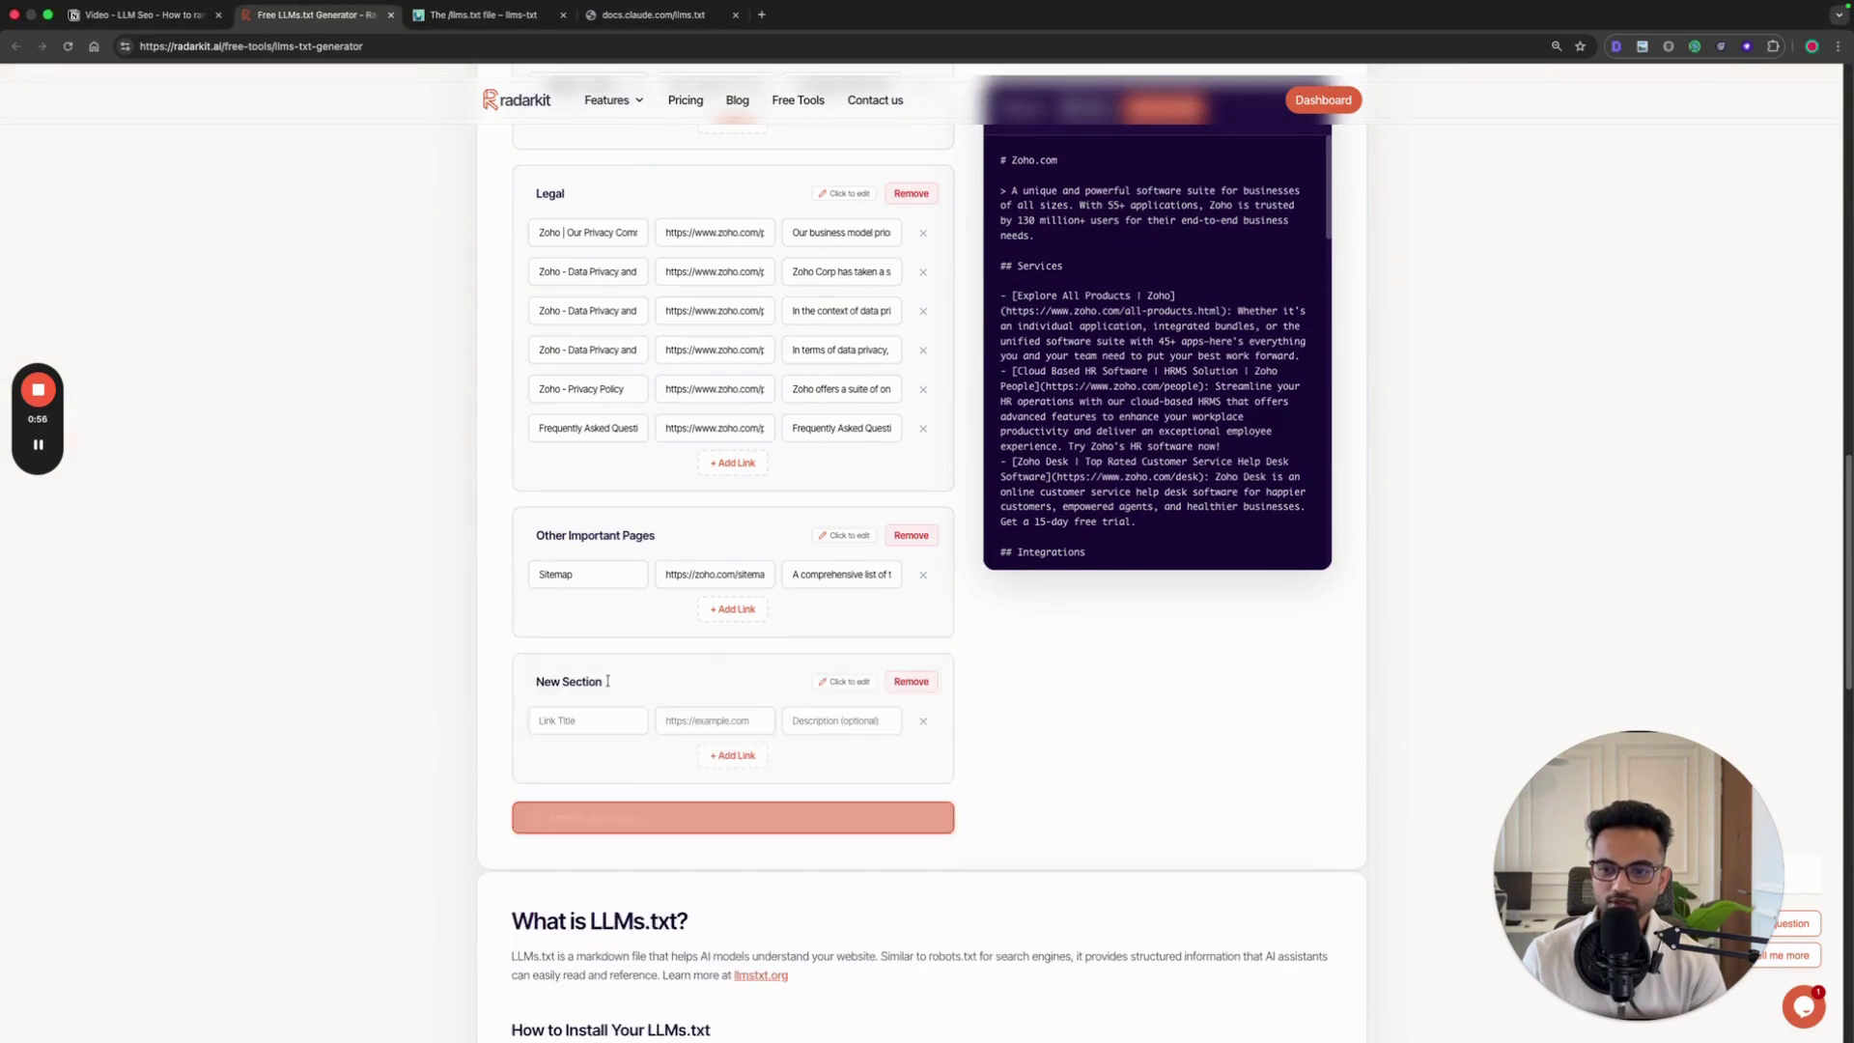
pyautogui.scroll(4, 609, 667)
pyautogui.scroll(10, 609, 667)
pyautogui.scroll(-8, 614, 690)
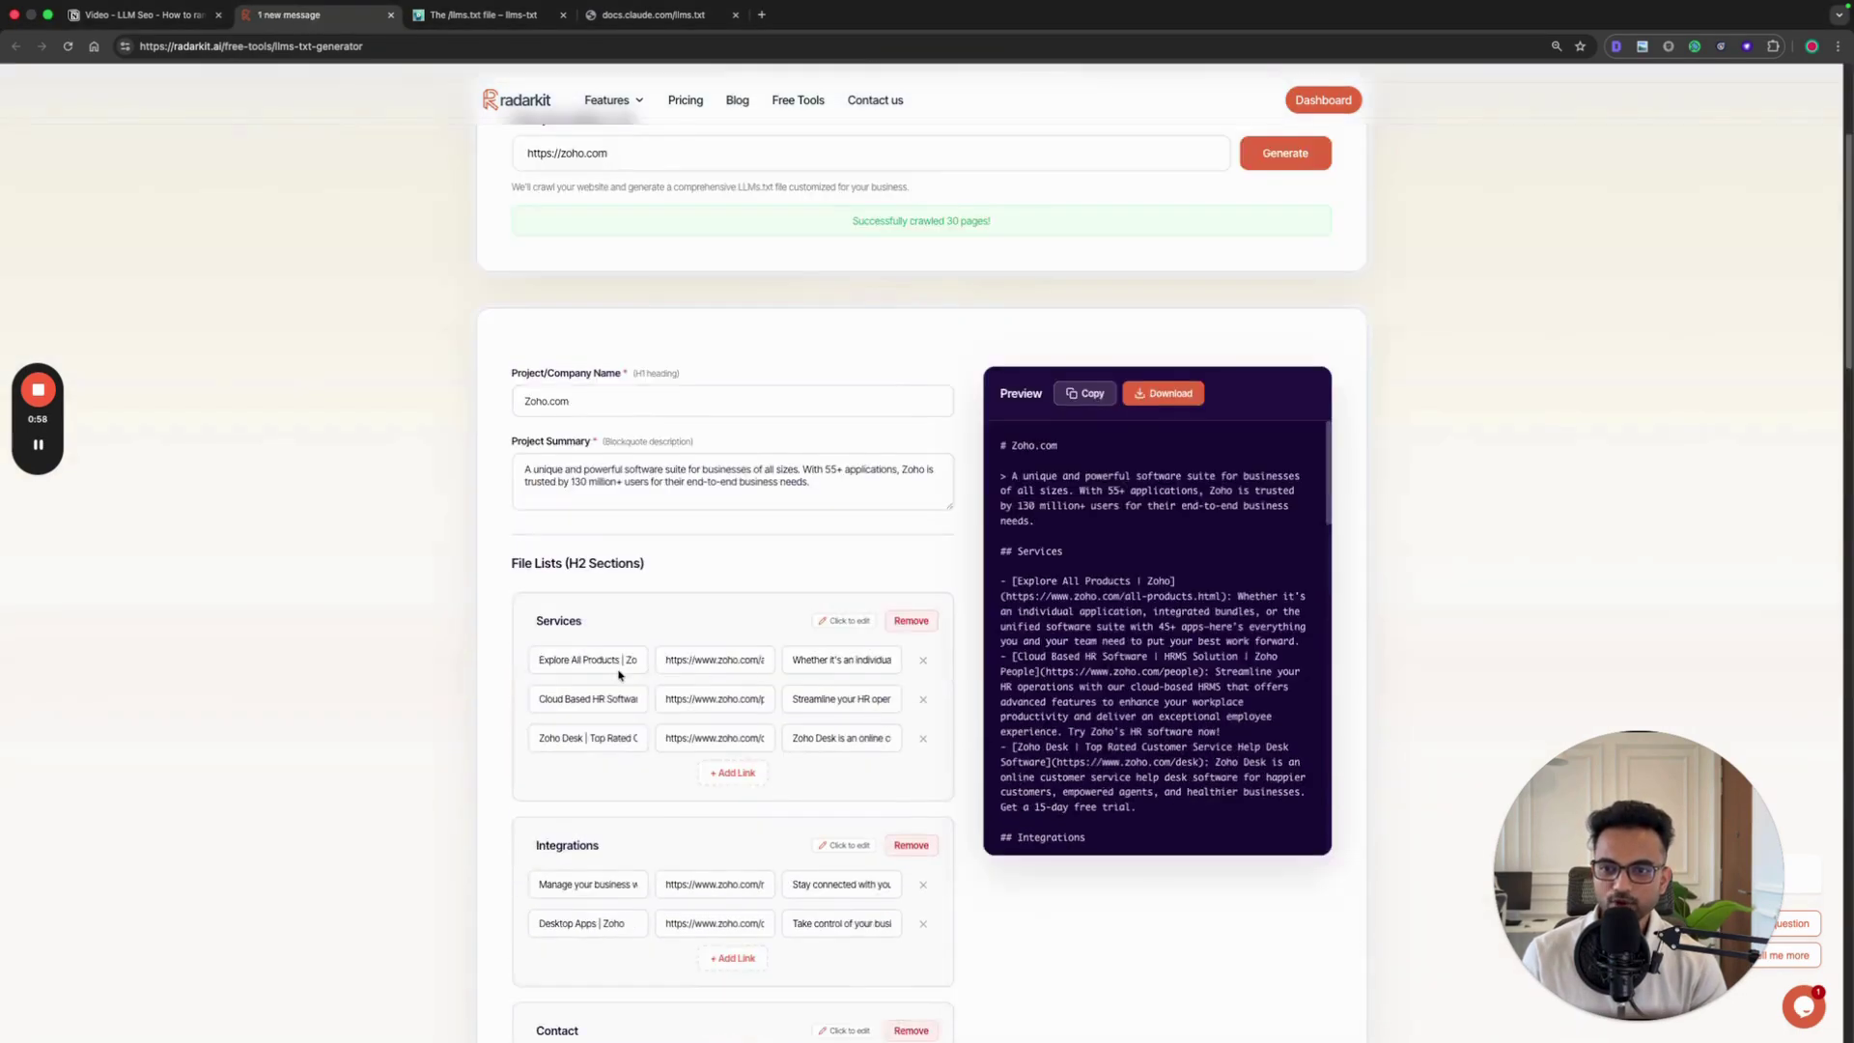
pyautogui.scroll(8, 614, 689)
# Step: Click into the project summary text, then go back to the Notion guide's Step 2
pyautogui.click(600, 436)
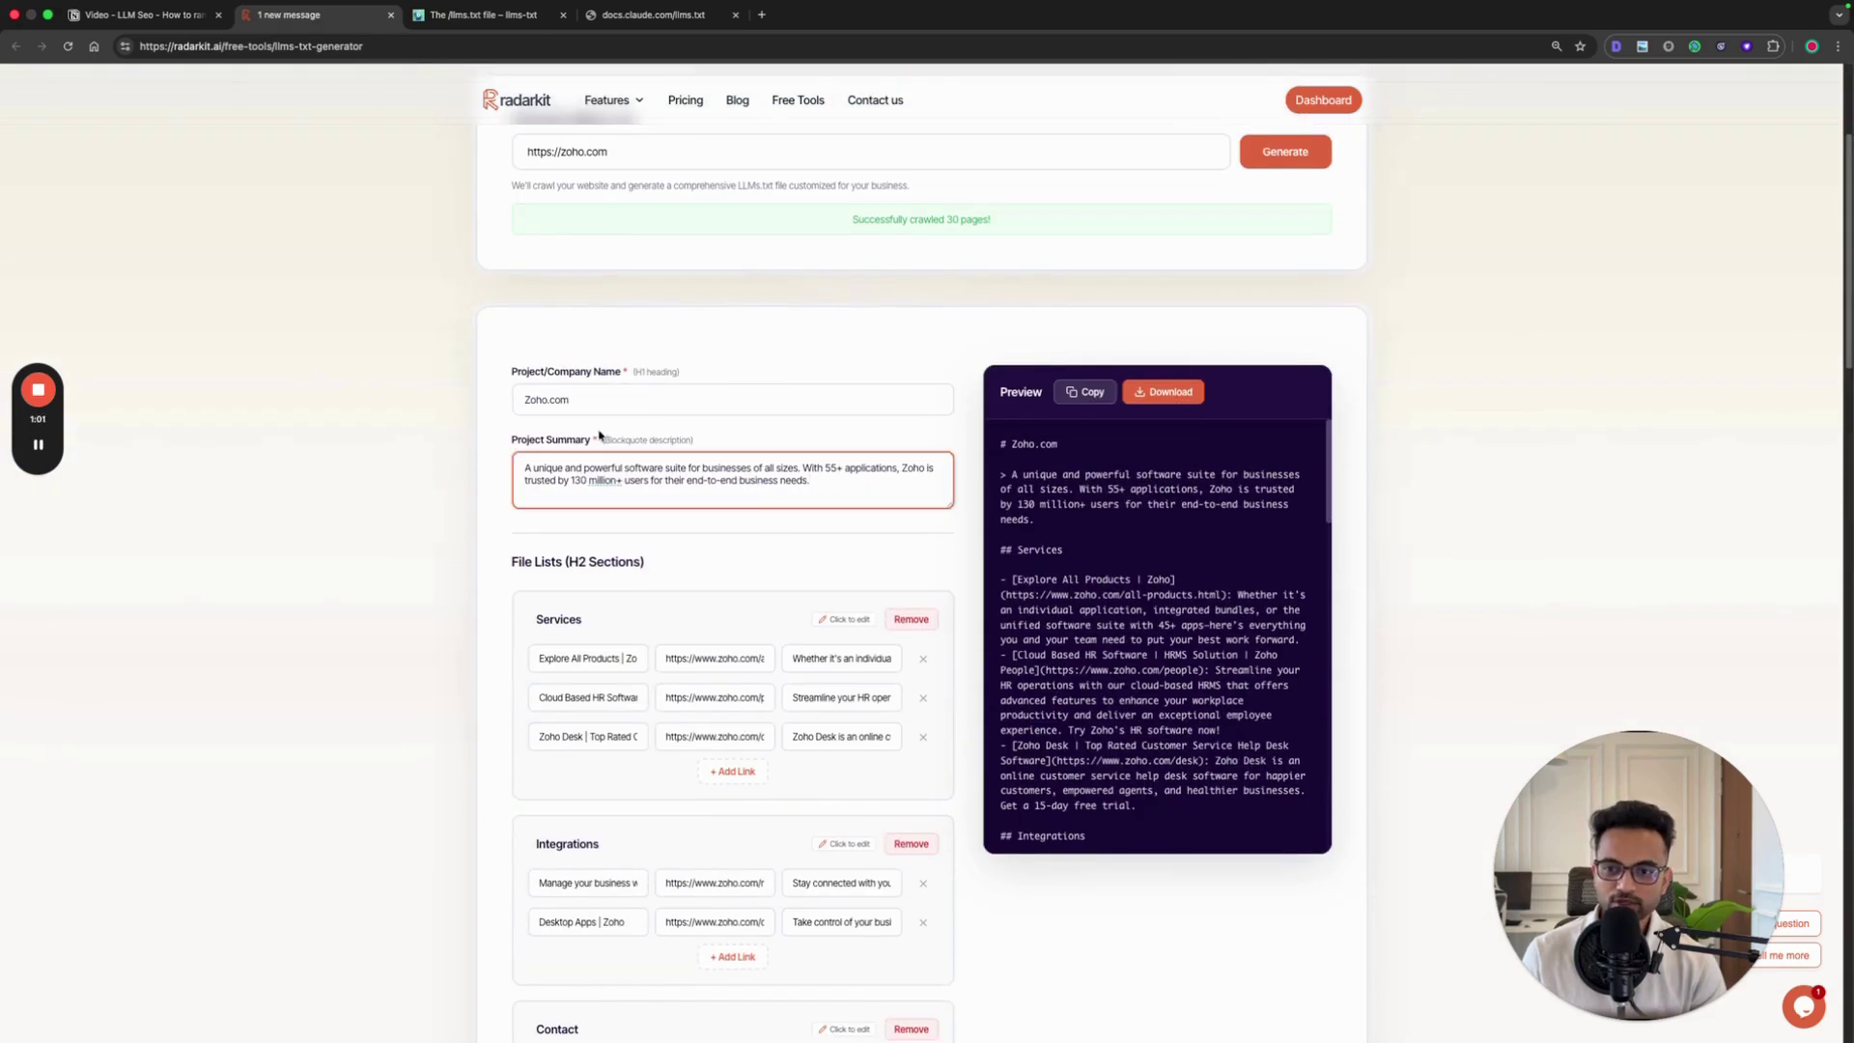
pyautogui.scroll(-3, 565, 613)
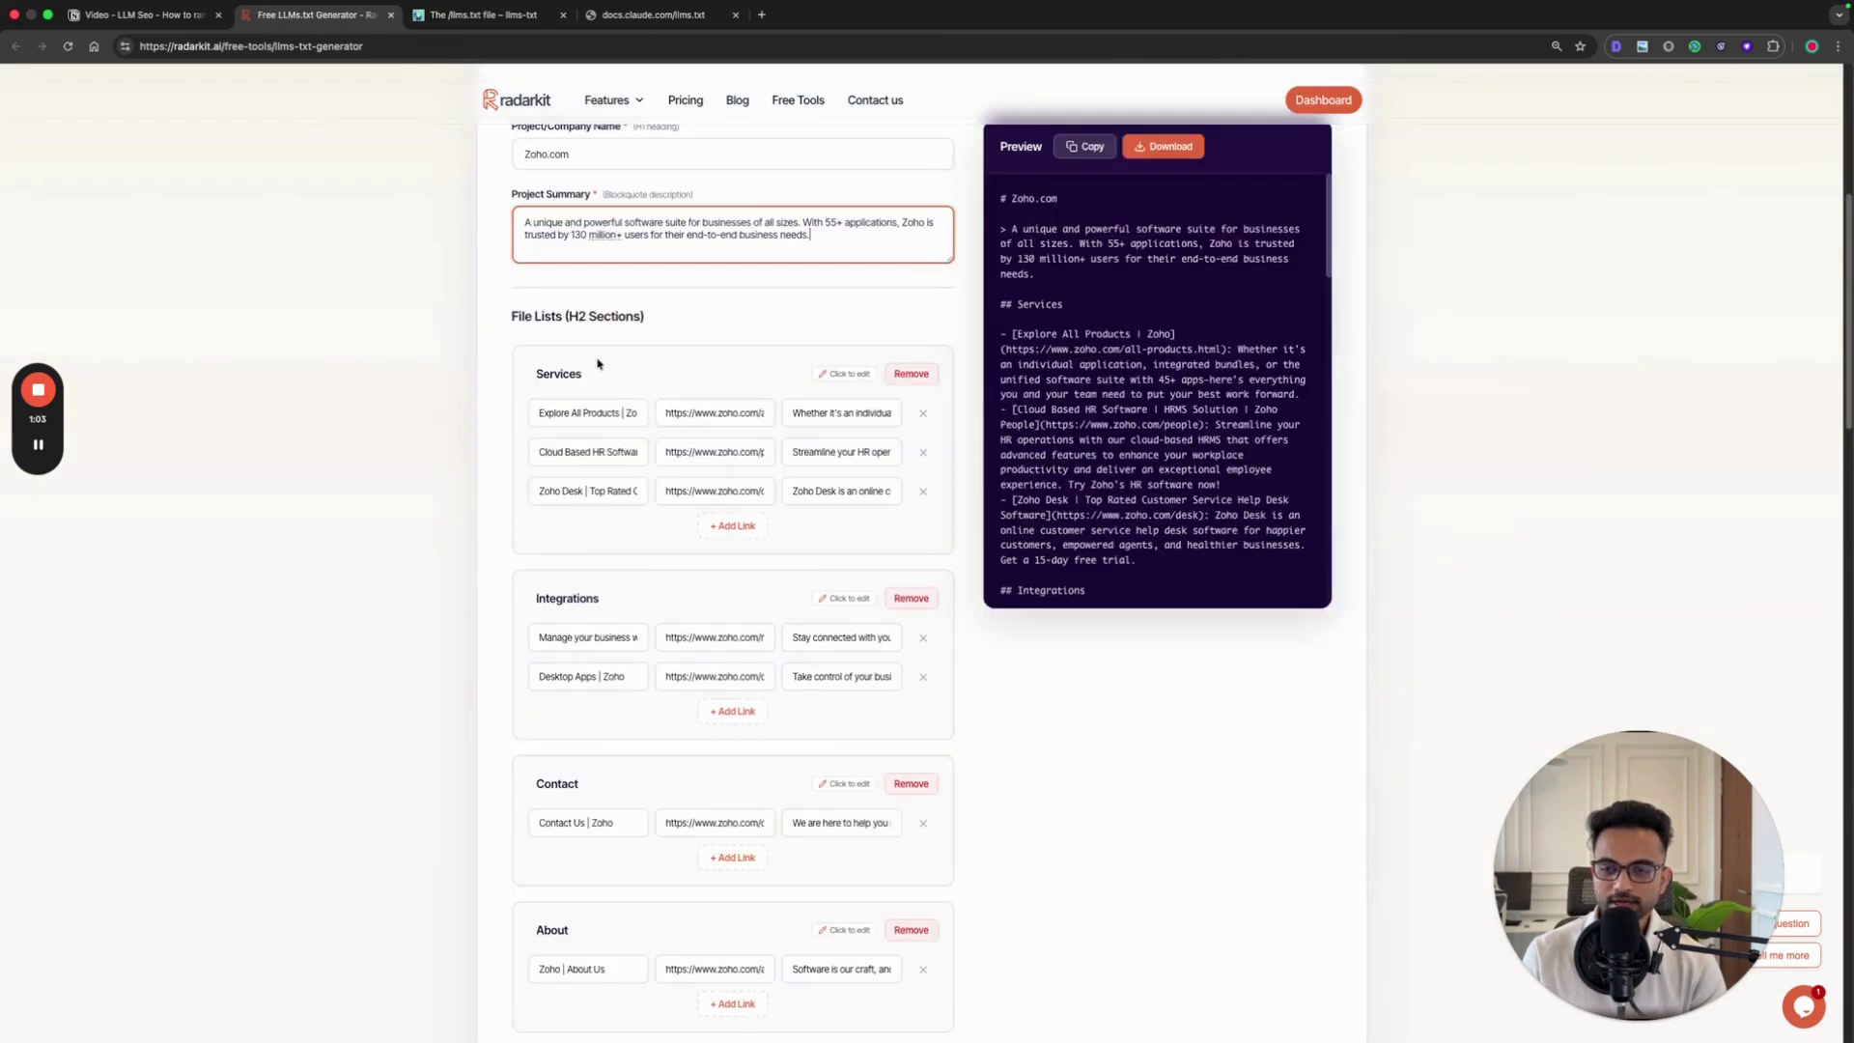
pyautogui.scroll(-2, 580, 590)
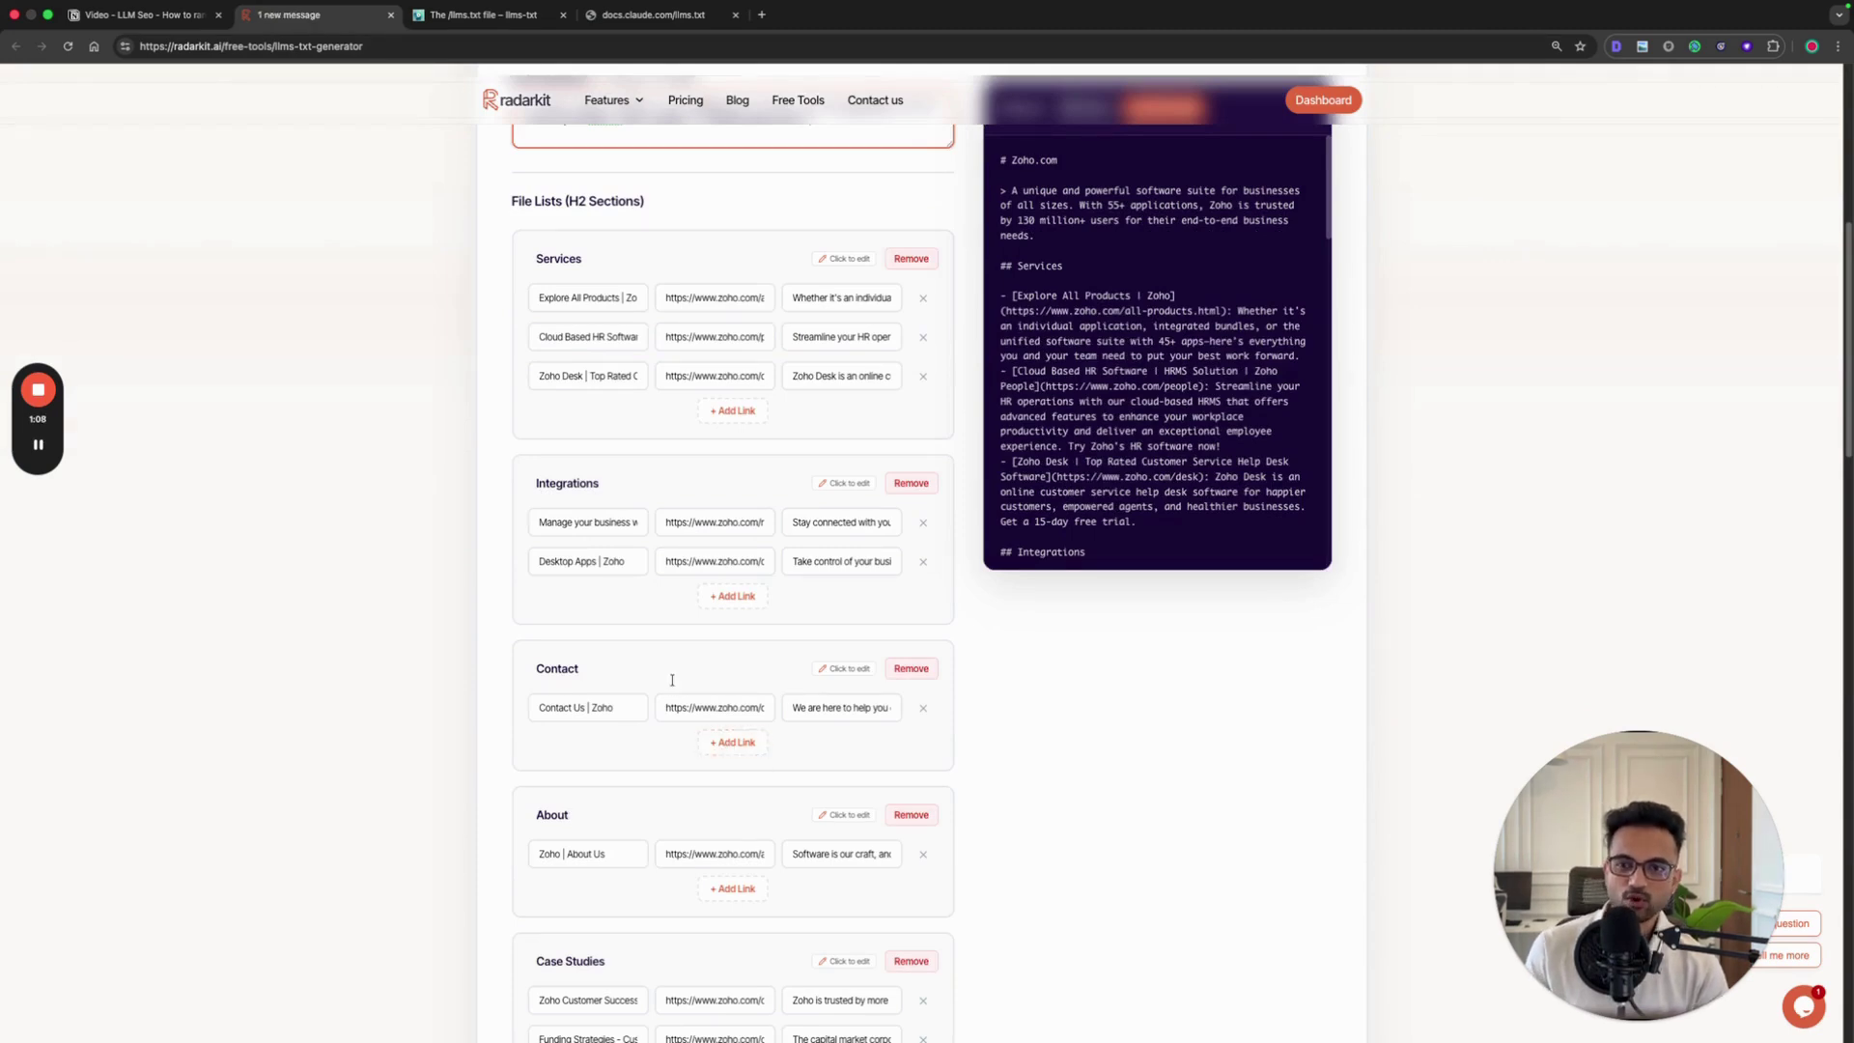
pyautogui.scroll(8, 672, 679)
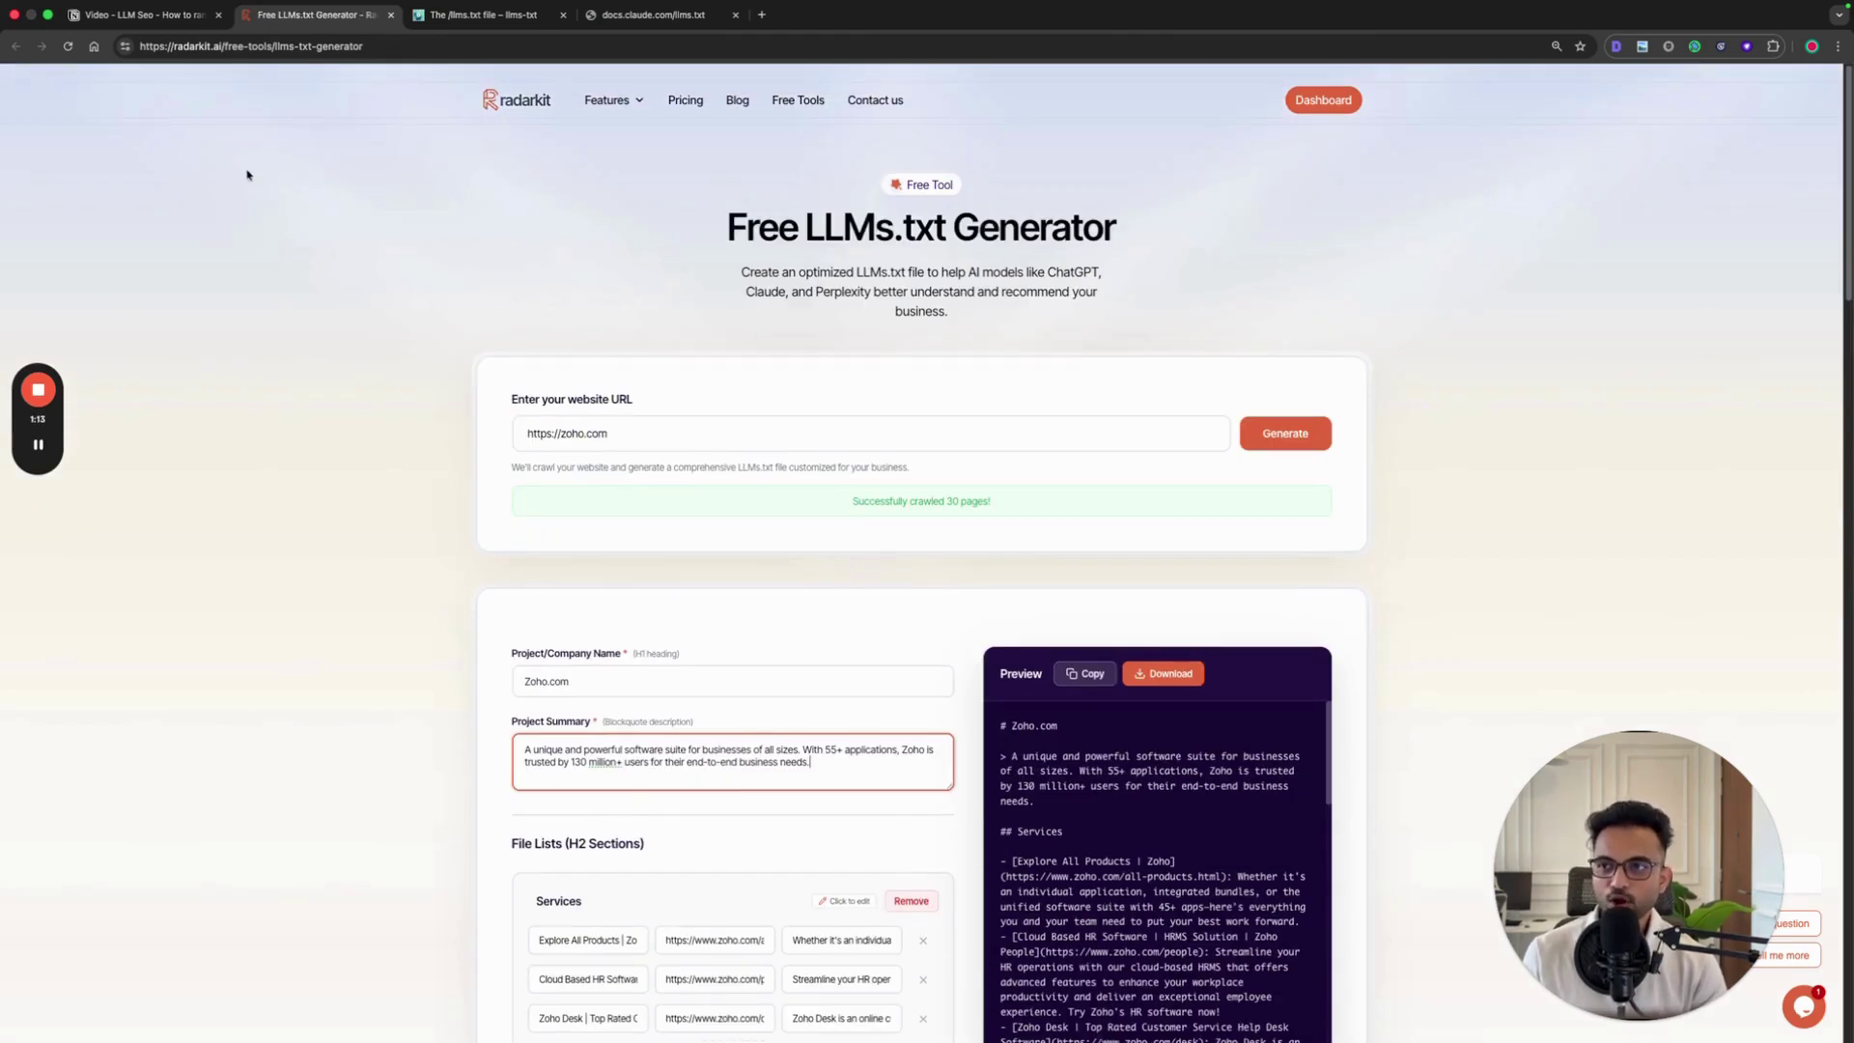
pyautogui.click(145, 15)
pyautogui.scroll(-5, 717, 414)
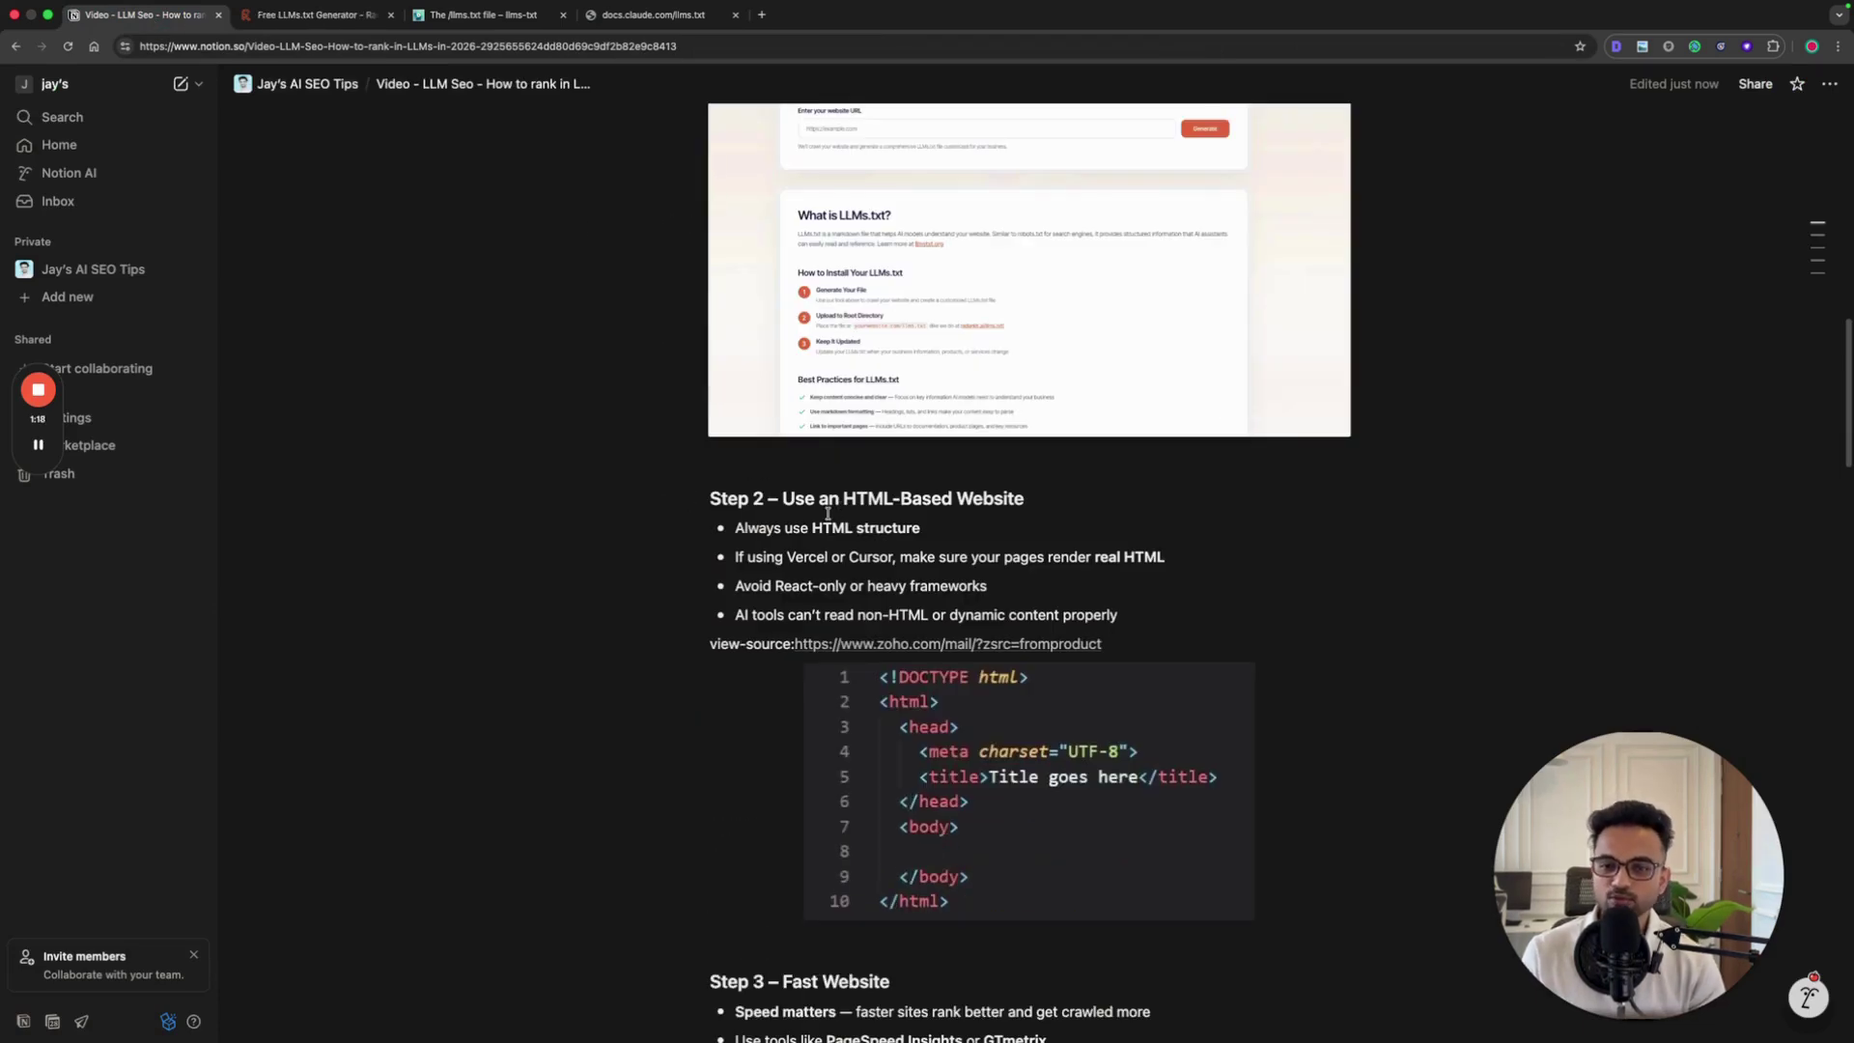
# Step: Close the enlarged code image and highlight the 'Step 3 – Fast Website' heading
pyautogui.scroll(-2, 829, 512)
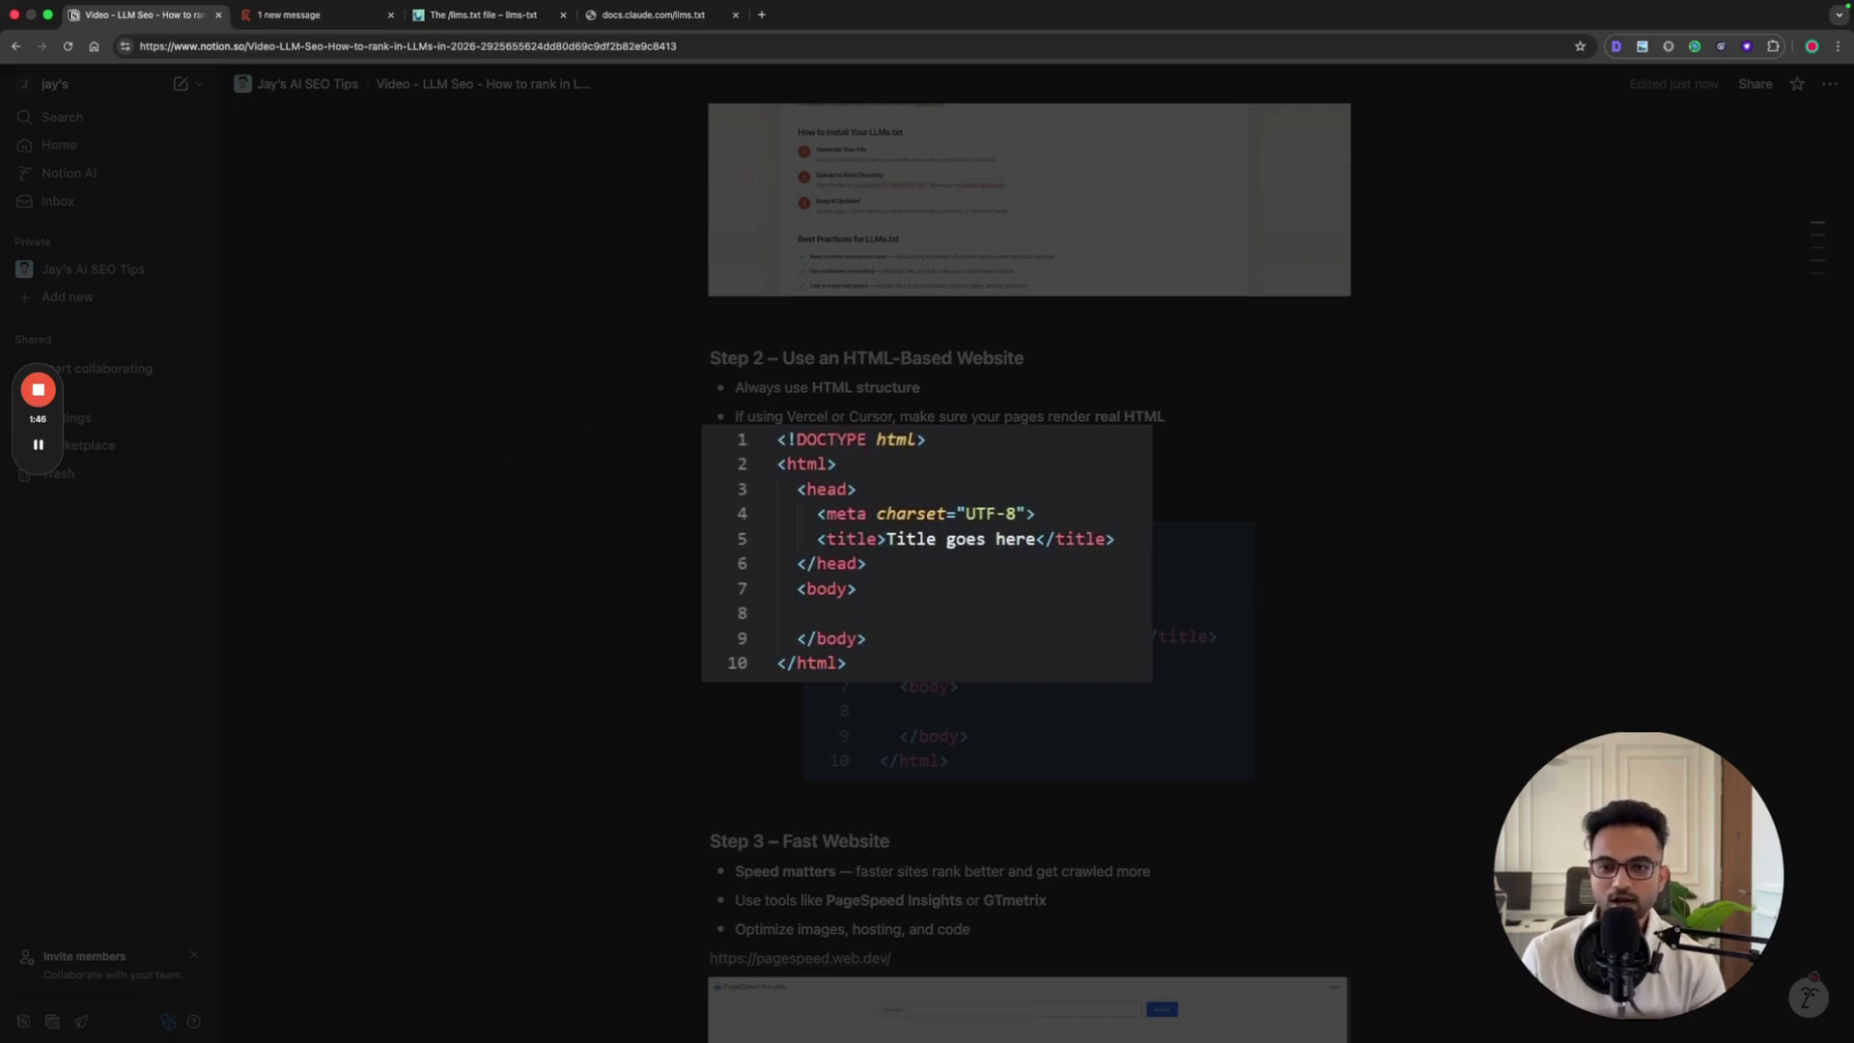
pyautogui.click(596, 472)
pyautogui.scroll(-4, 932, 647)
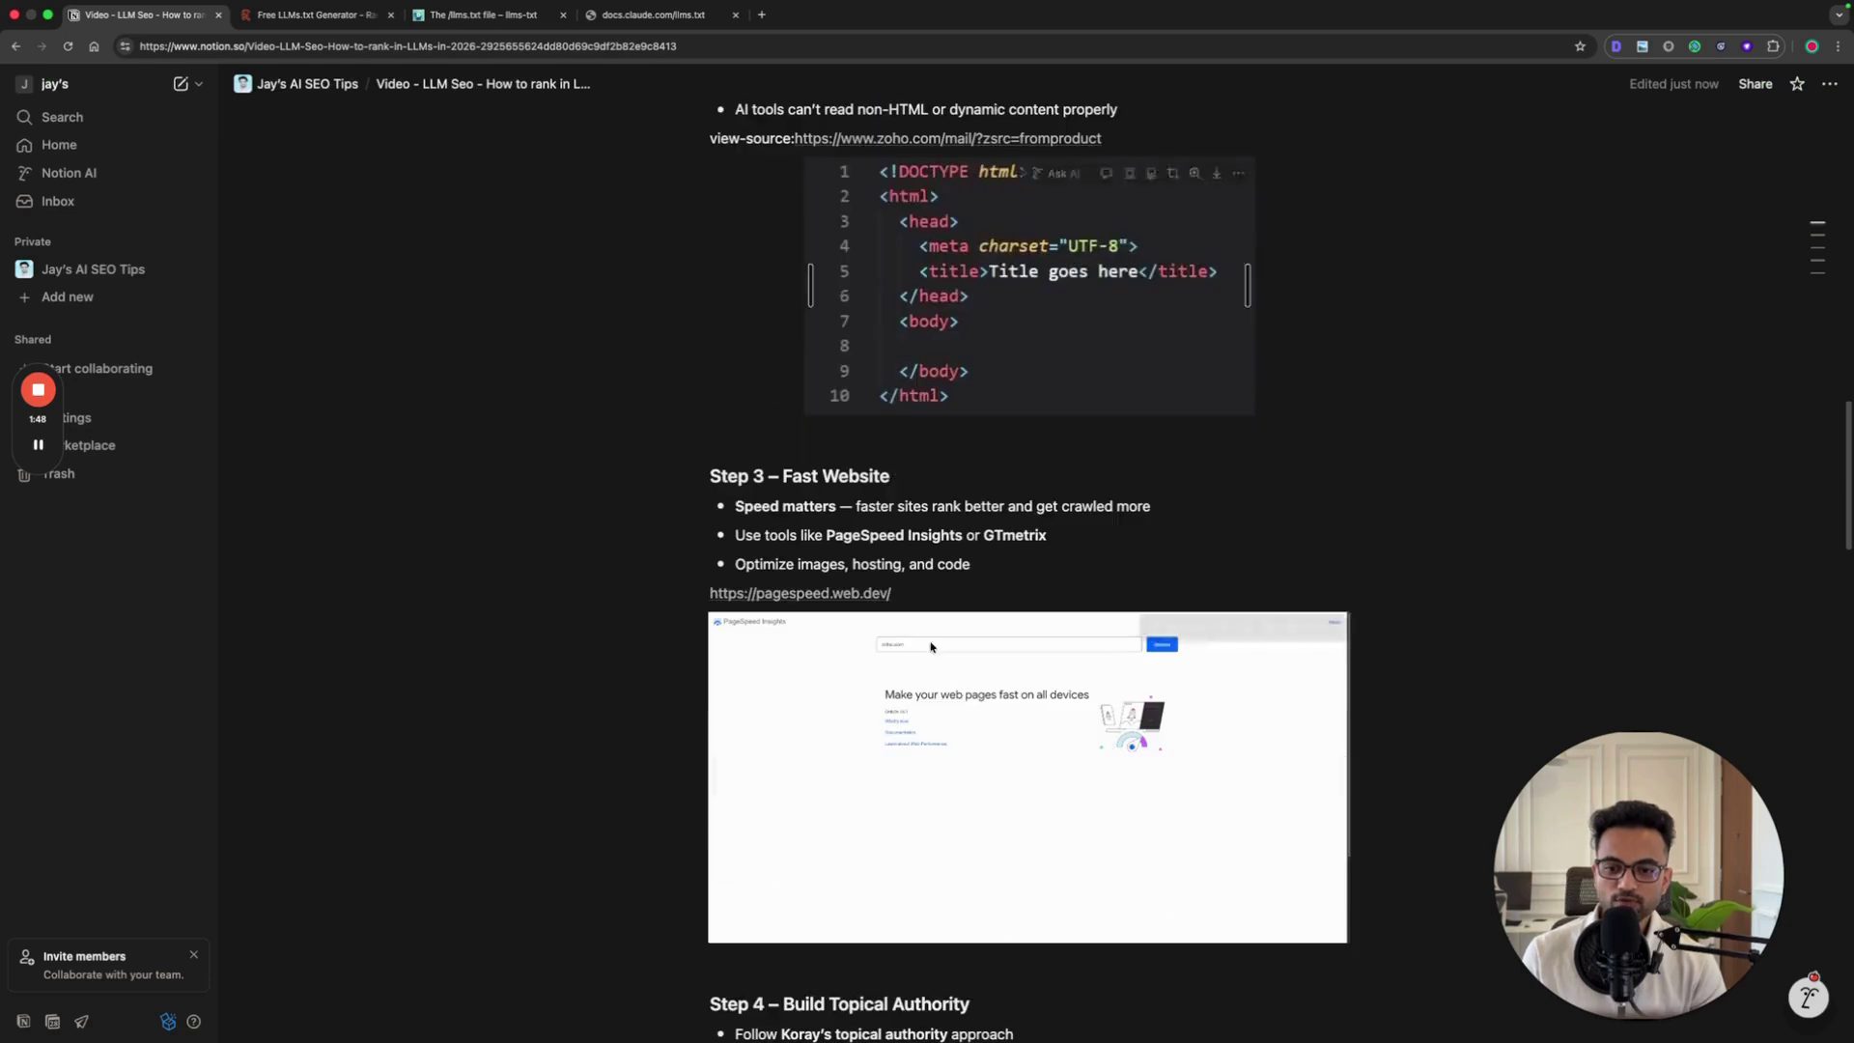
pyautogui.tripleClick(850, 476)
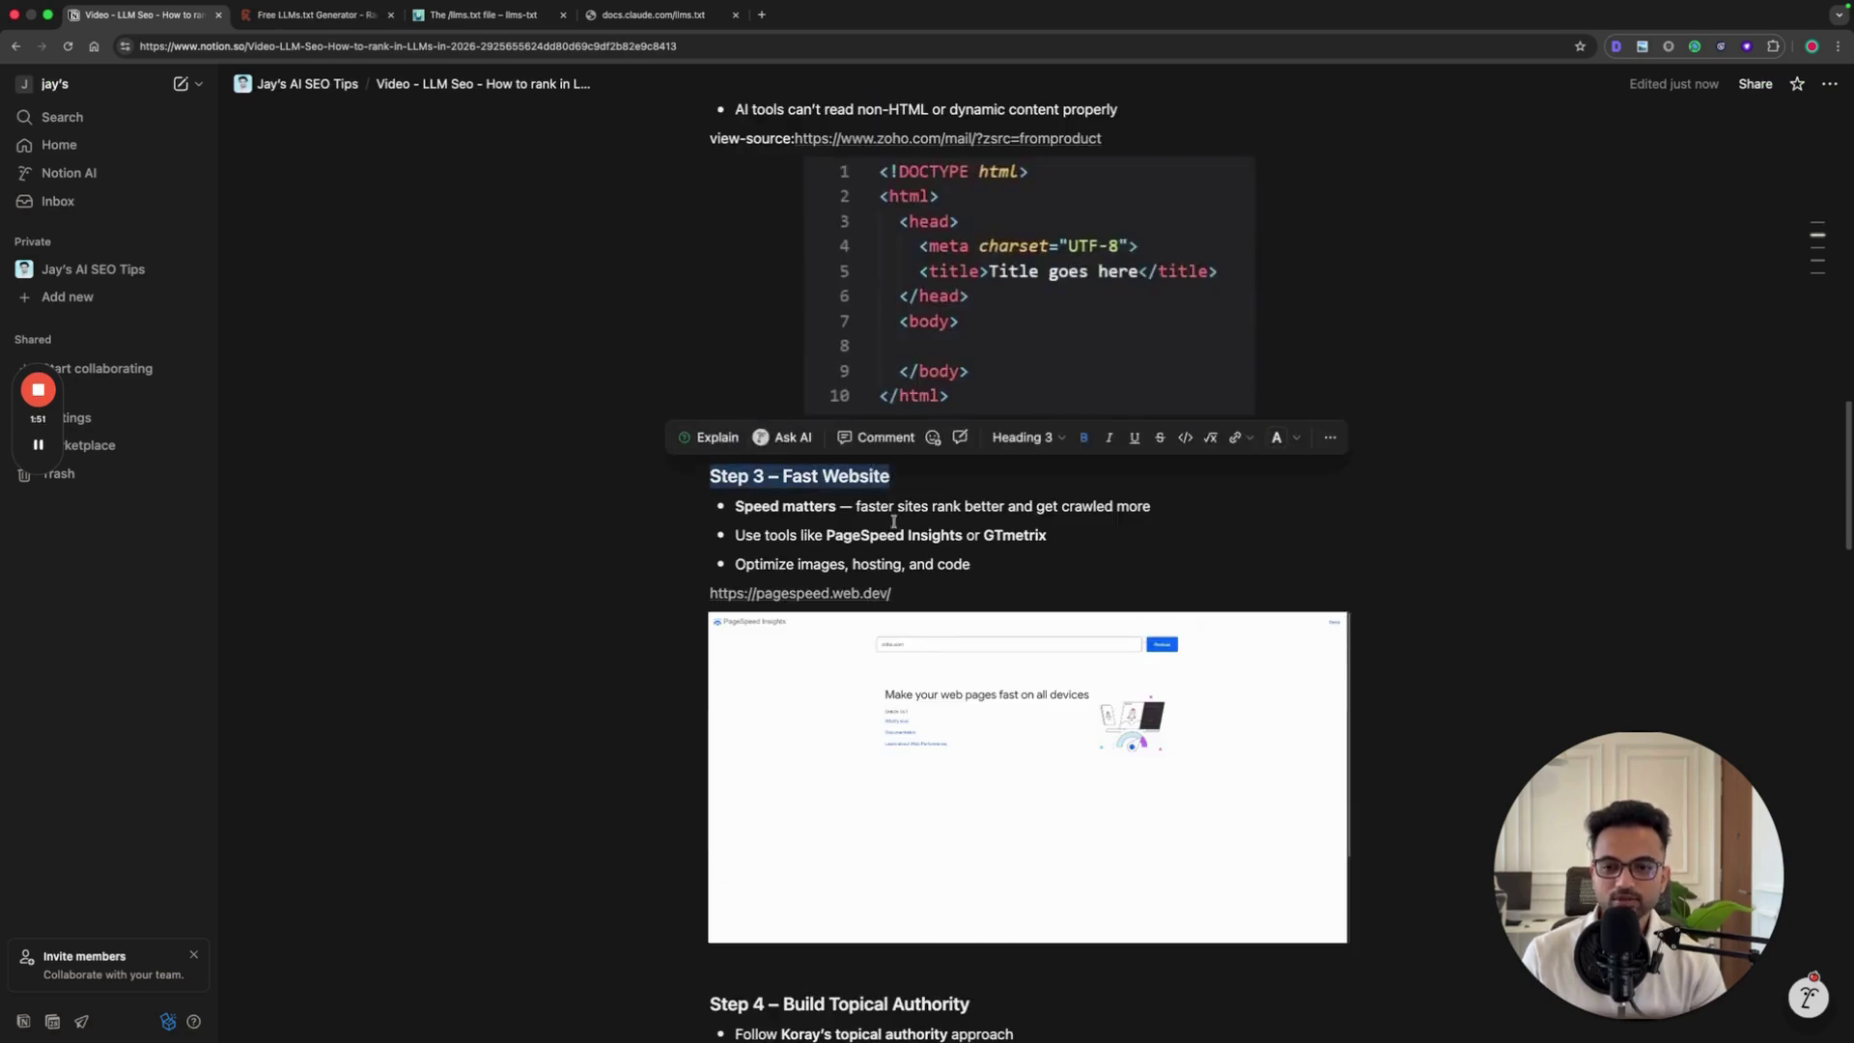
pyautogui.scroll(-1, 893, 522)
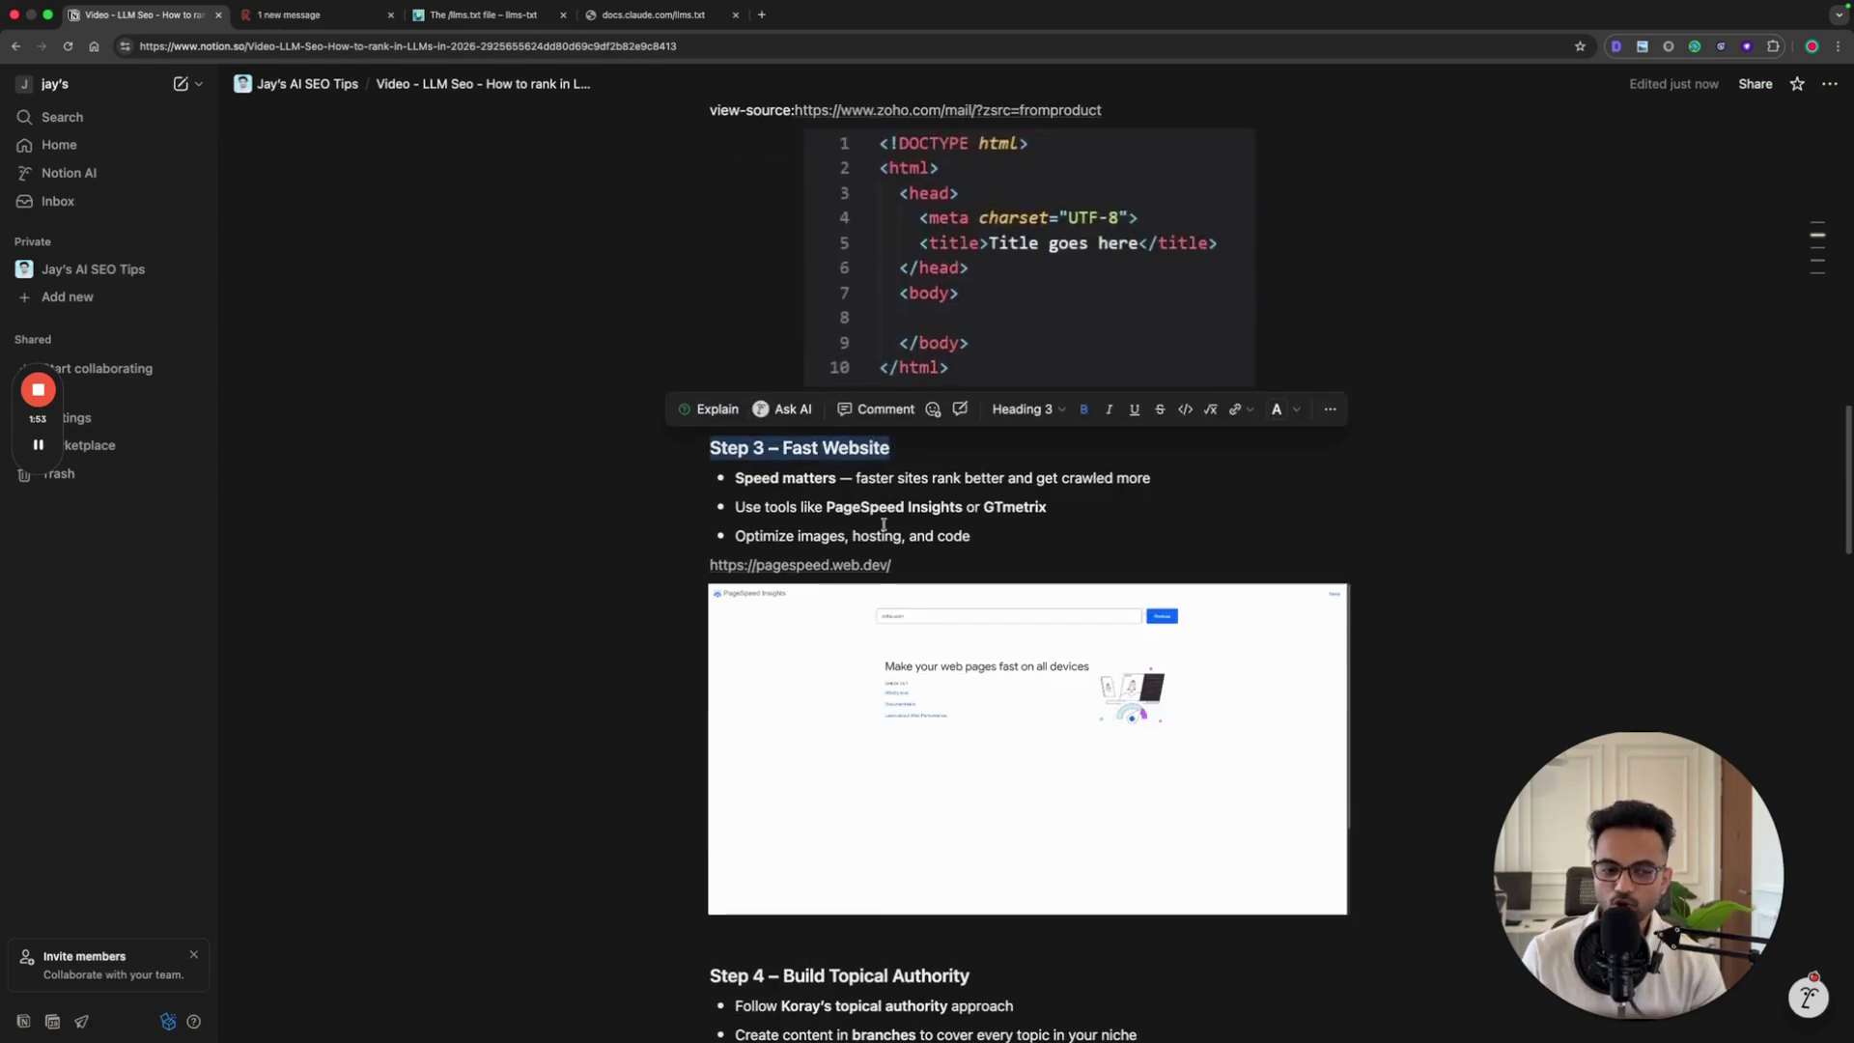
pyautogui.moveTo(1545, 843); pyautogui.dragTo(67, 618)
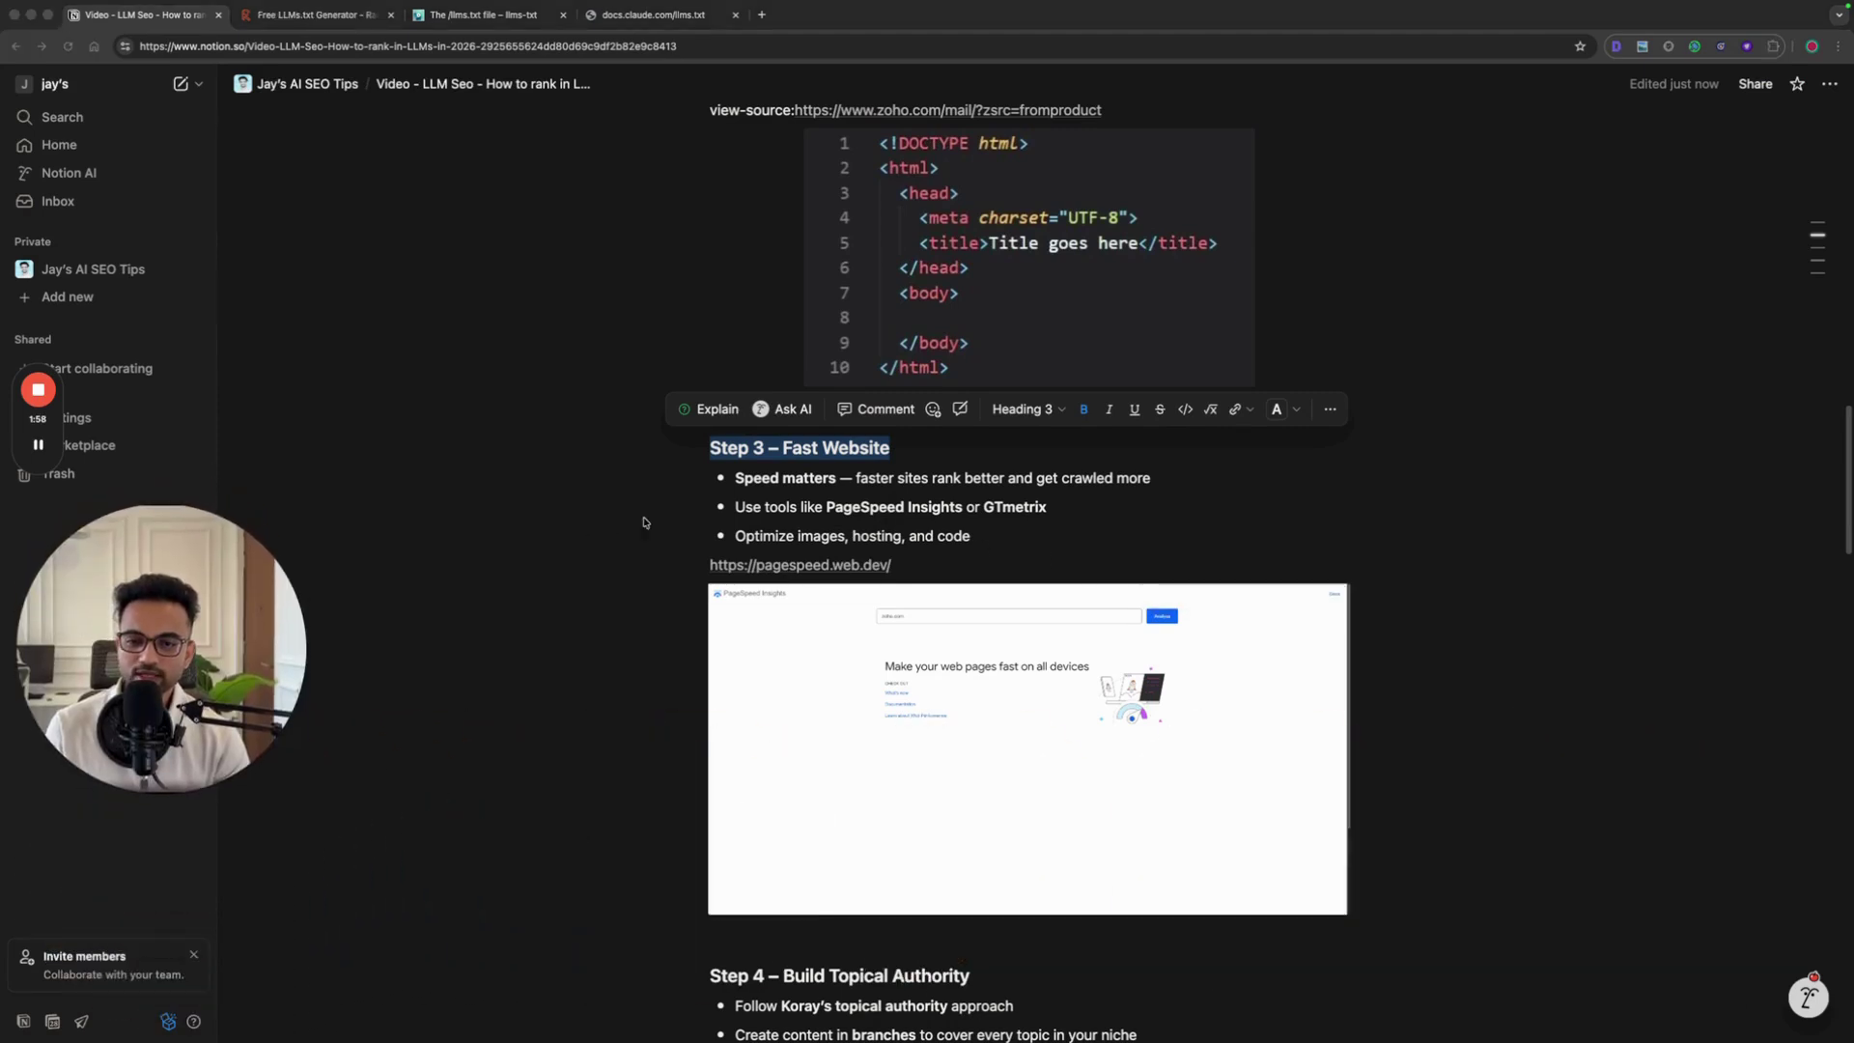
# Step: Highlight the 'Speed matters' bullet and view the PageSpeed Insights screenshot enlarged
pyautogui.tripleClick(745, 480)
pyautogui.scroll(-2, 790, 514)
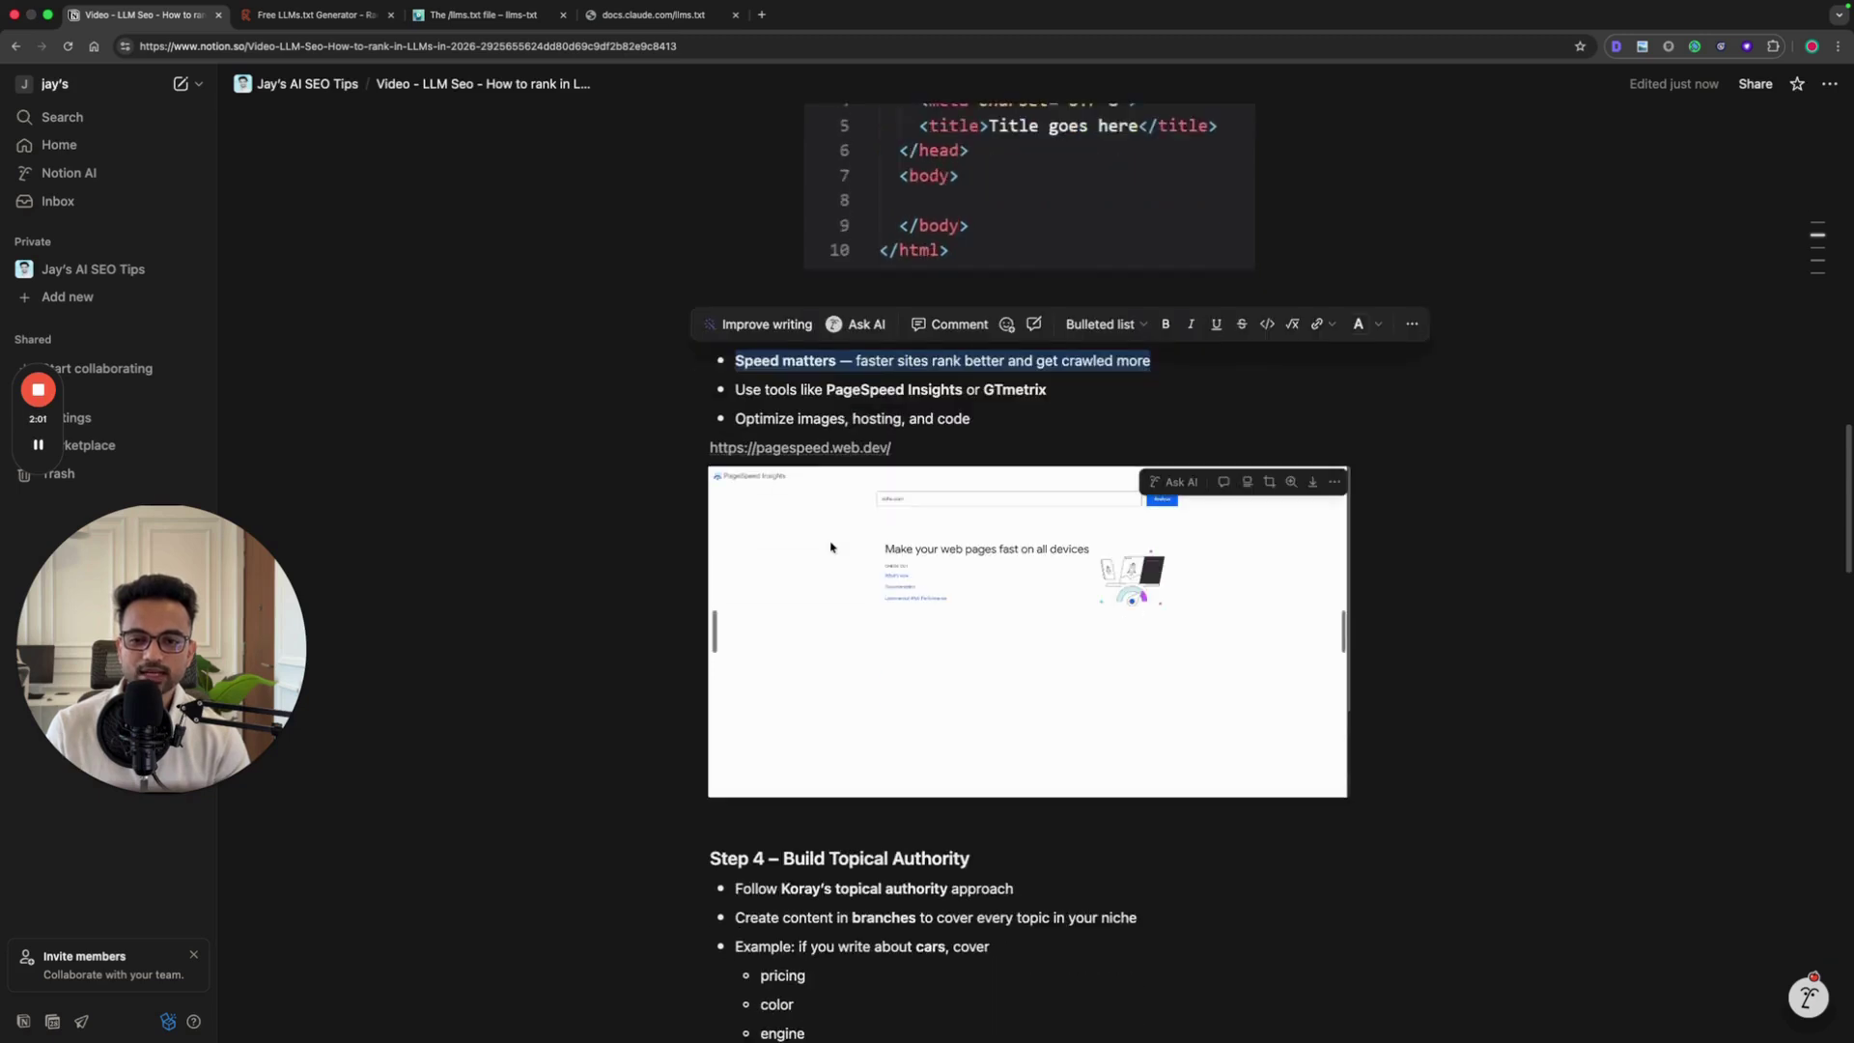
pyautogui.click(713, 473)
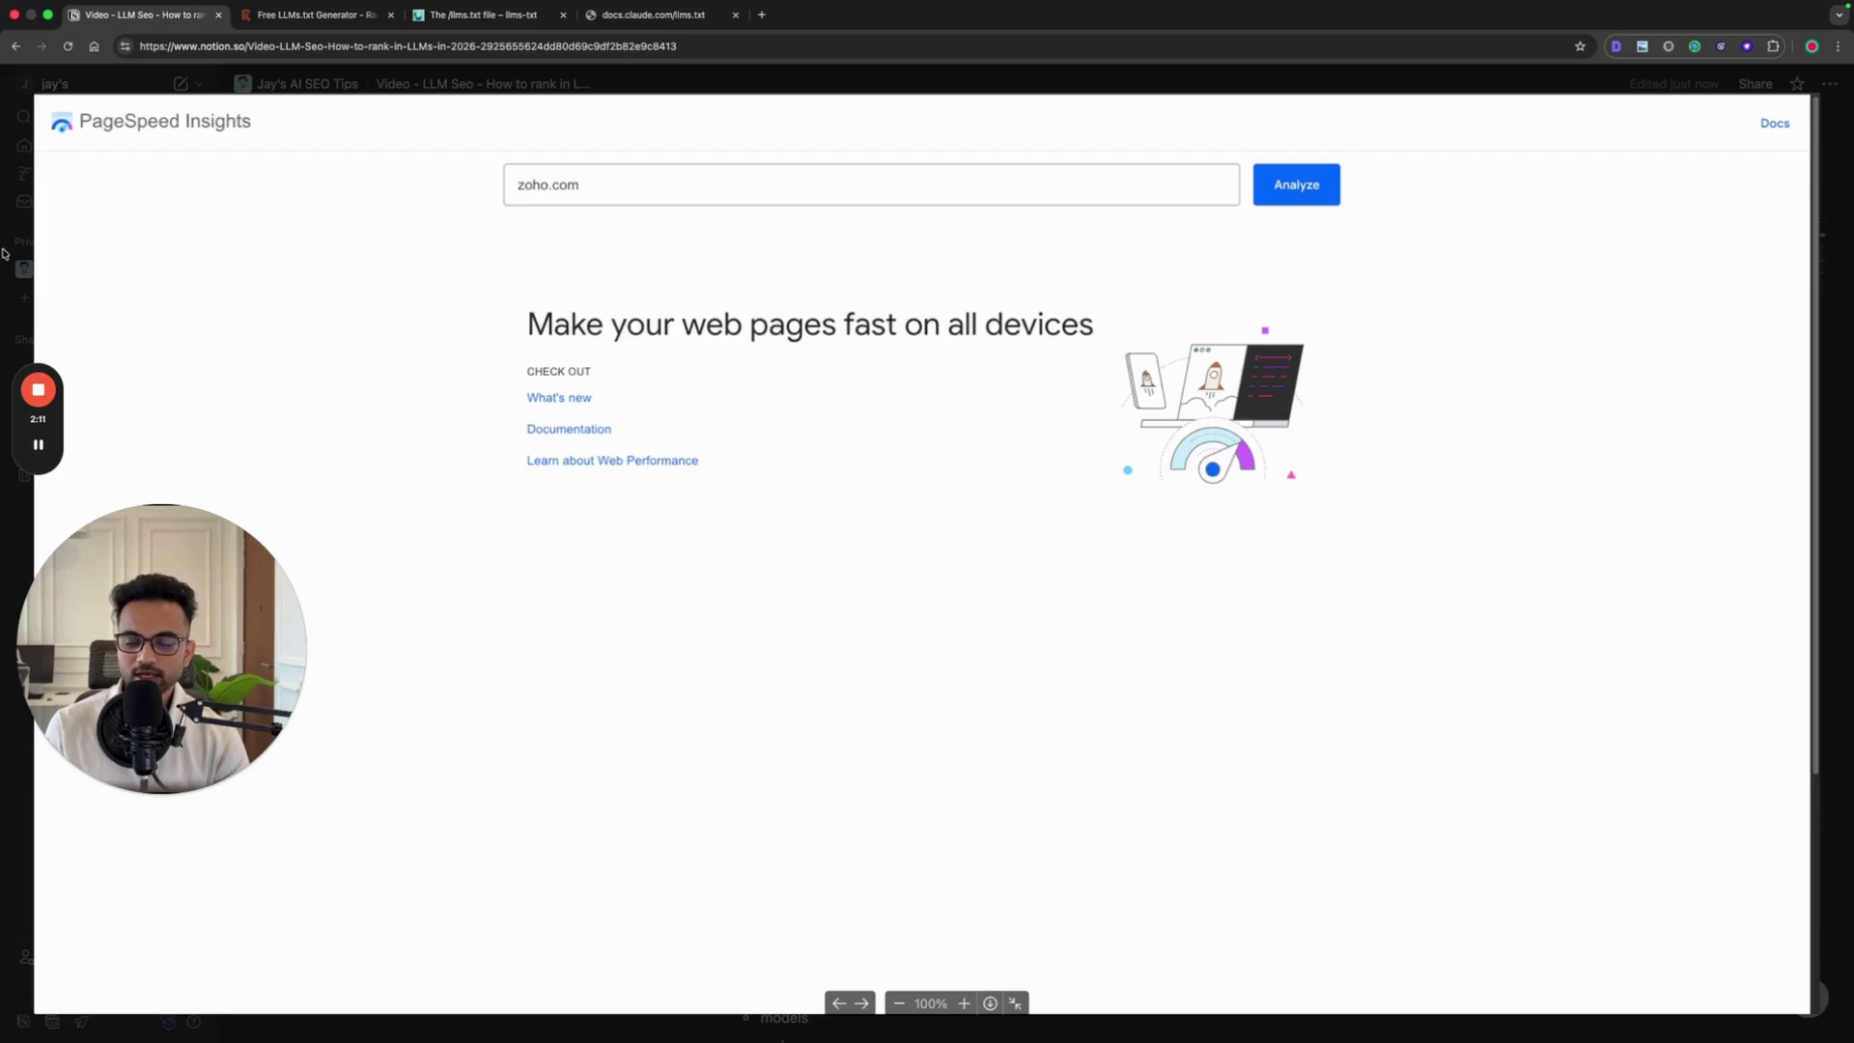
pyautogui.press('Escape')
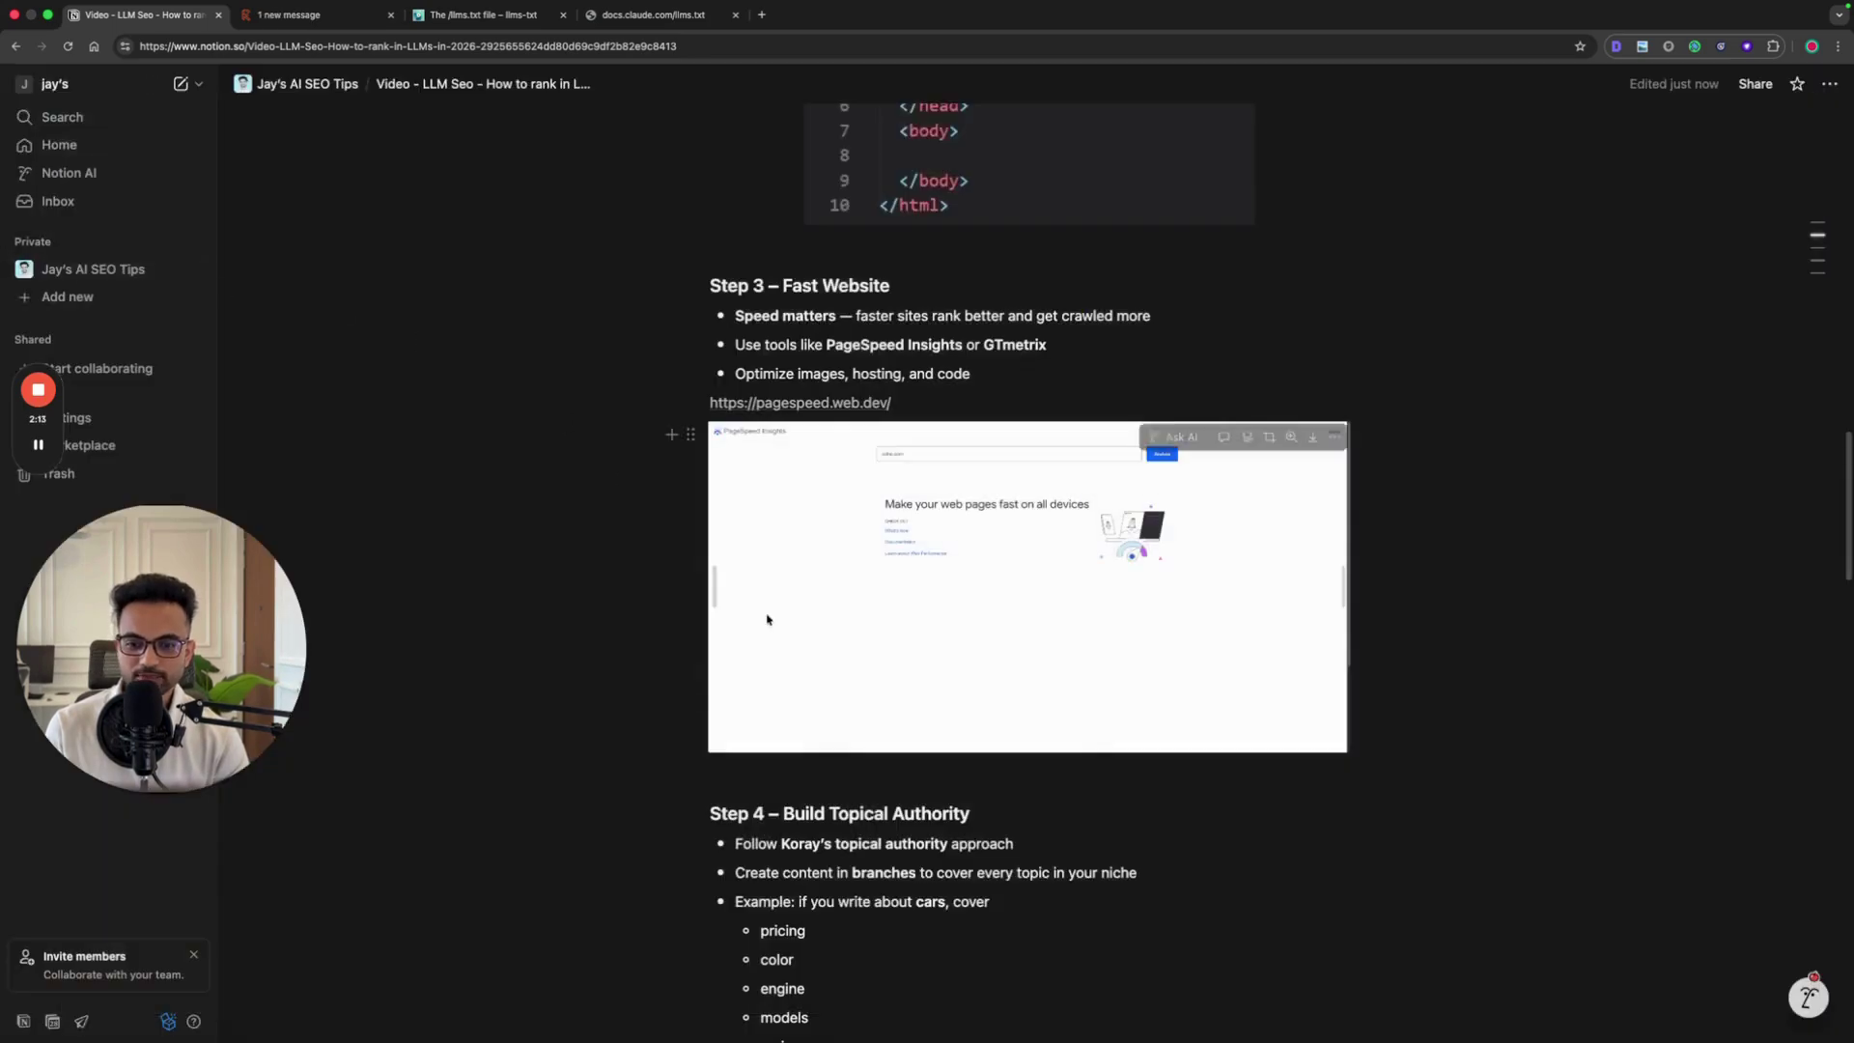
# Step: Highlight the Step 4 – Build Topical Authority heading and its first bullet
pyautogui.scroll(-2, 766, 619)
pyautogui.moveTo(711, 618); pyautogui.dragTo(969, 618)
pyautogui.scroll(-2, 864, 490)
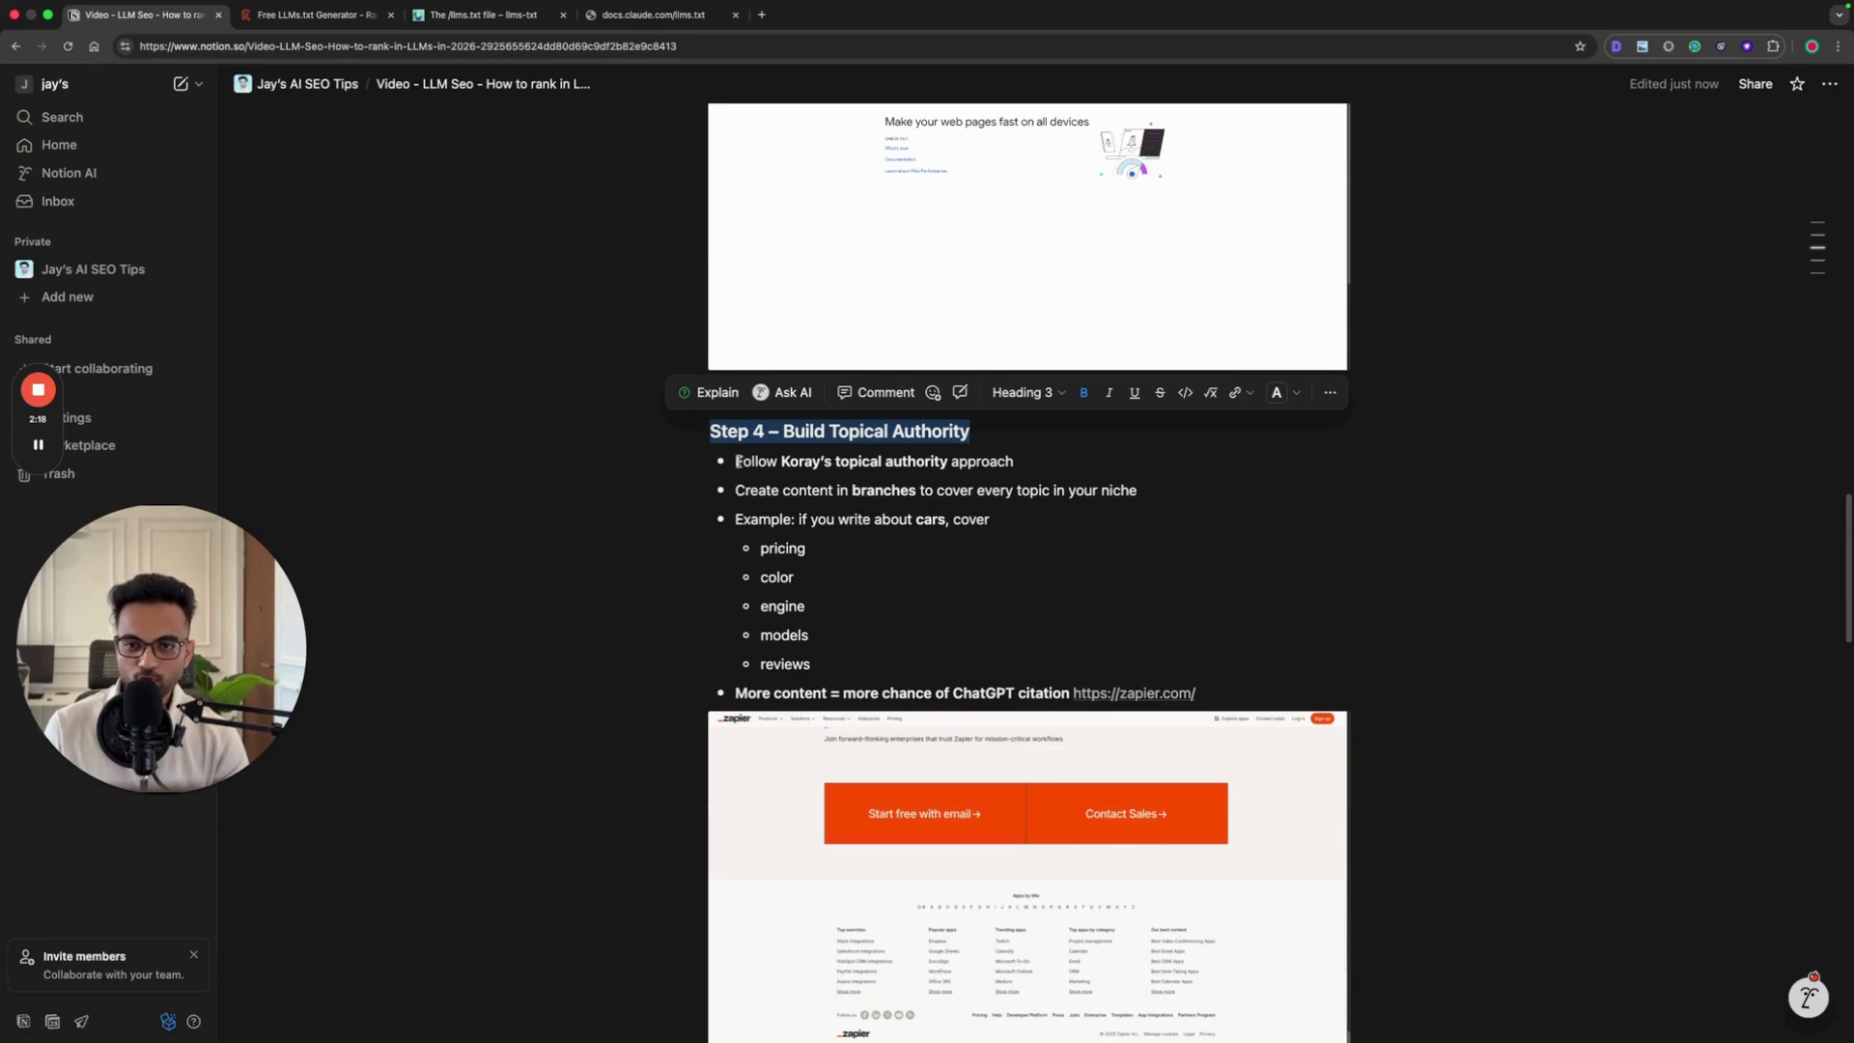
pyautogui.moveTo(737, 462); pyautogui.dragTo(1036, 469)
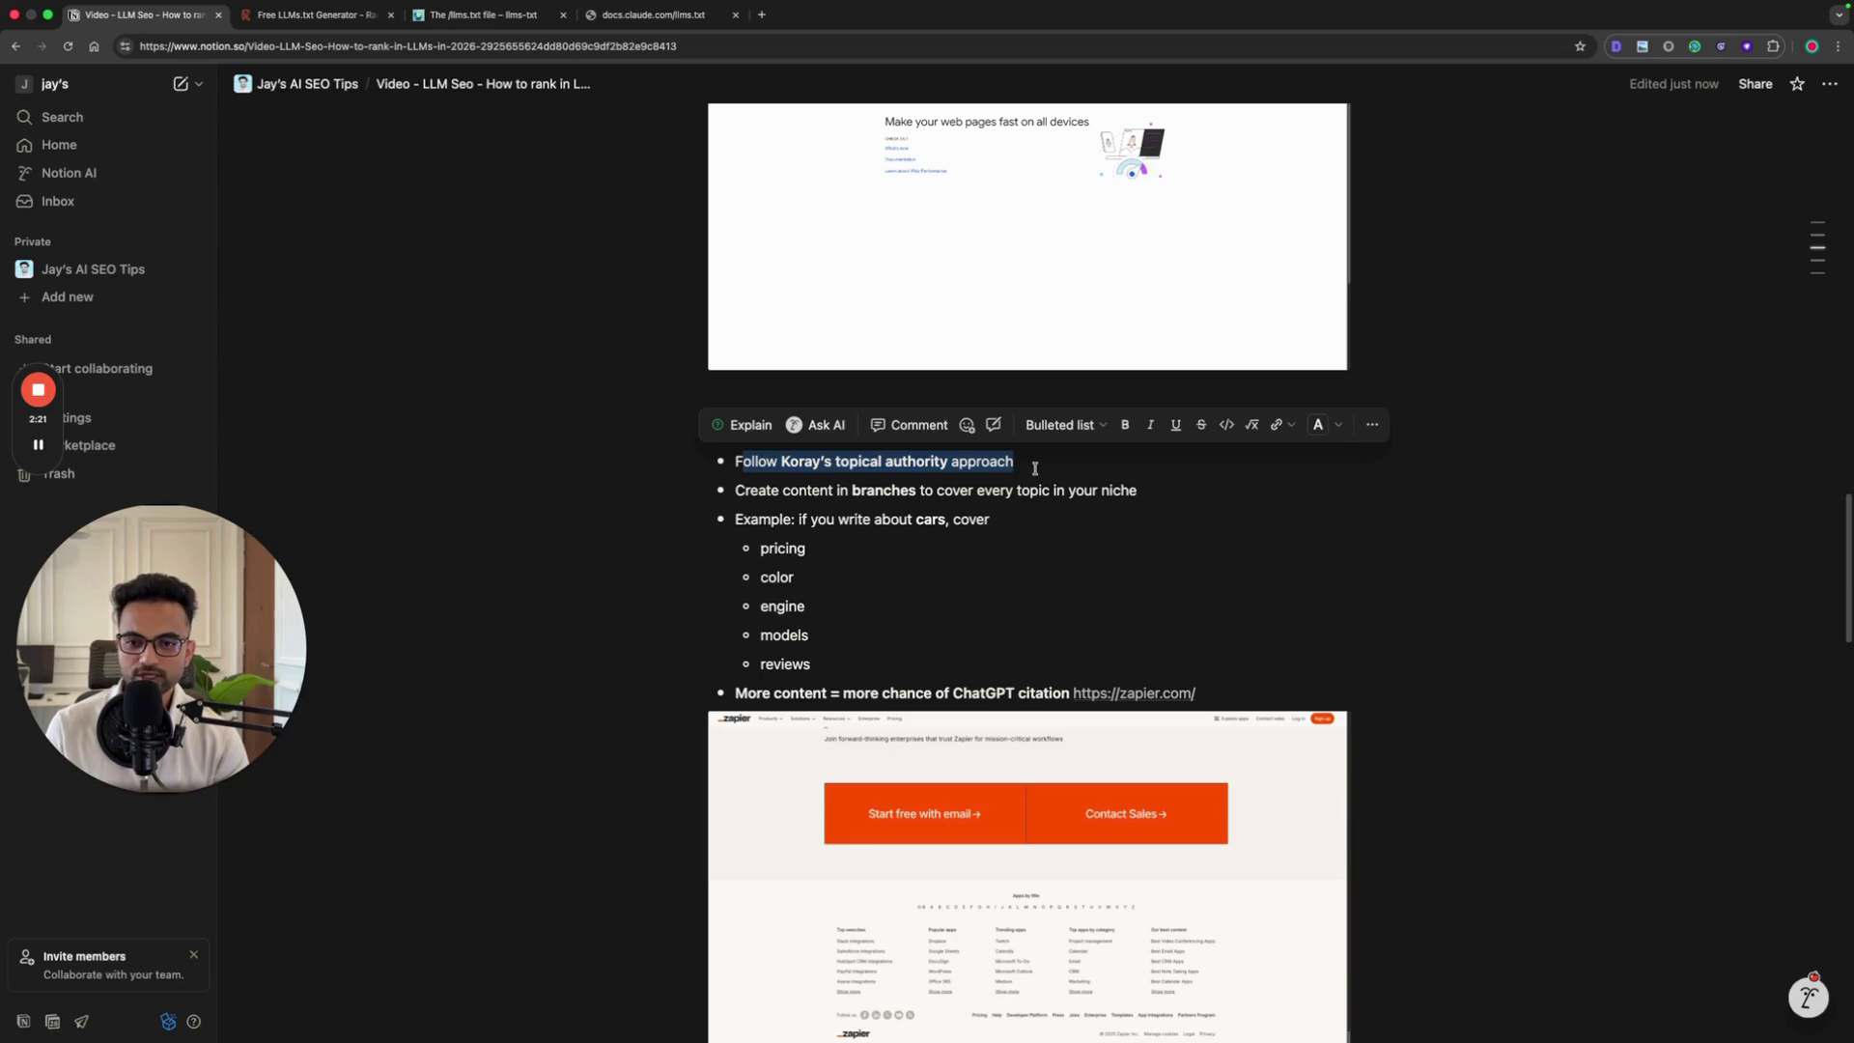
pyautogui.scroll(-5, 1034, 541)
# Step: View the Topical Map diagram enlarged, zoom into its centre, then close it
pyautogui.click(1001, 776)
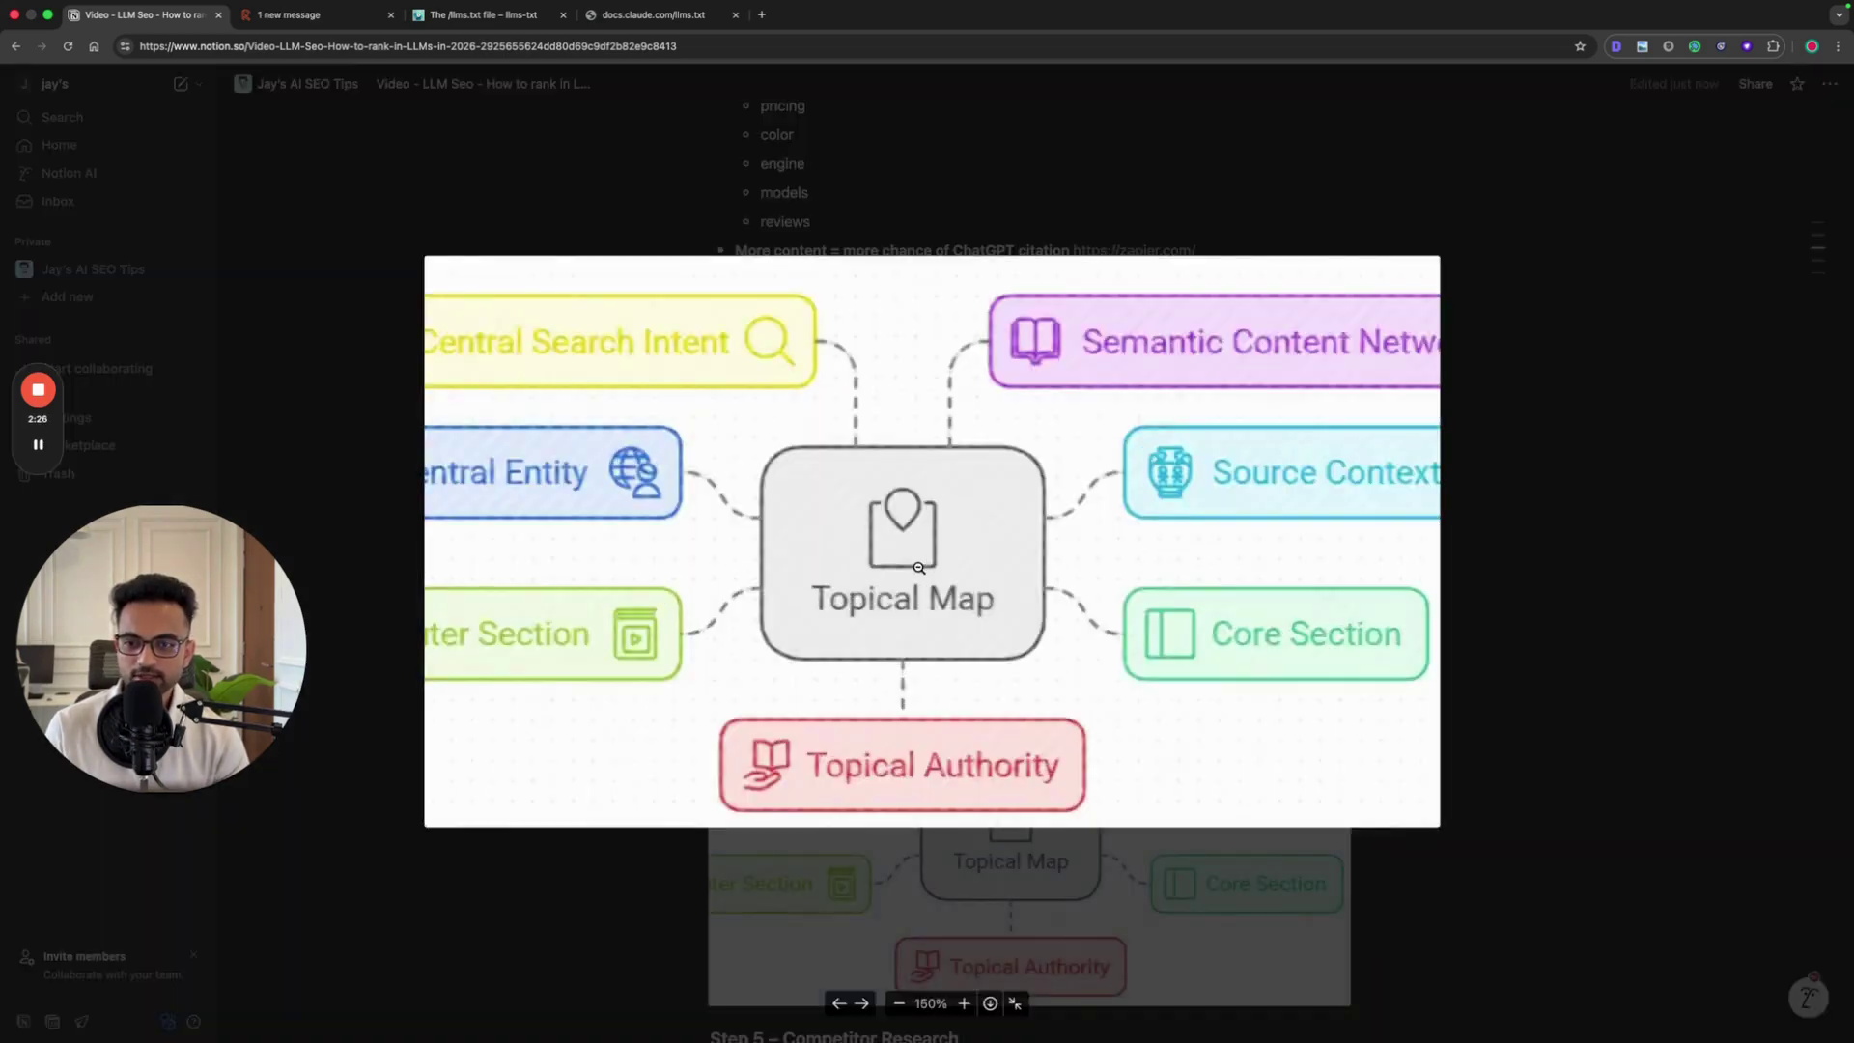
pyautogui.click(920, 569)
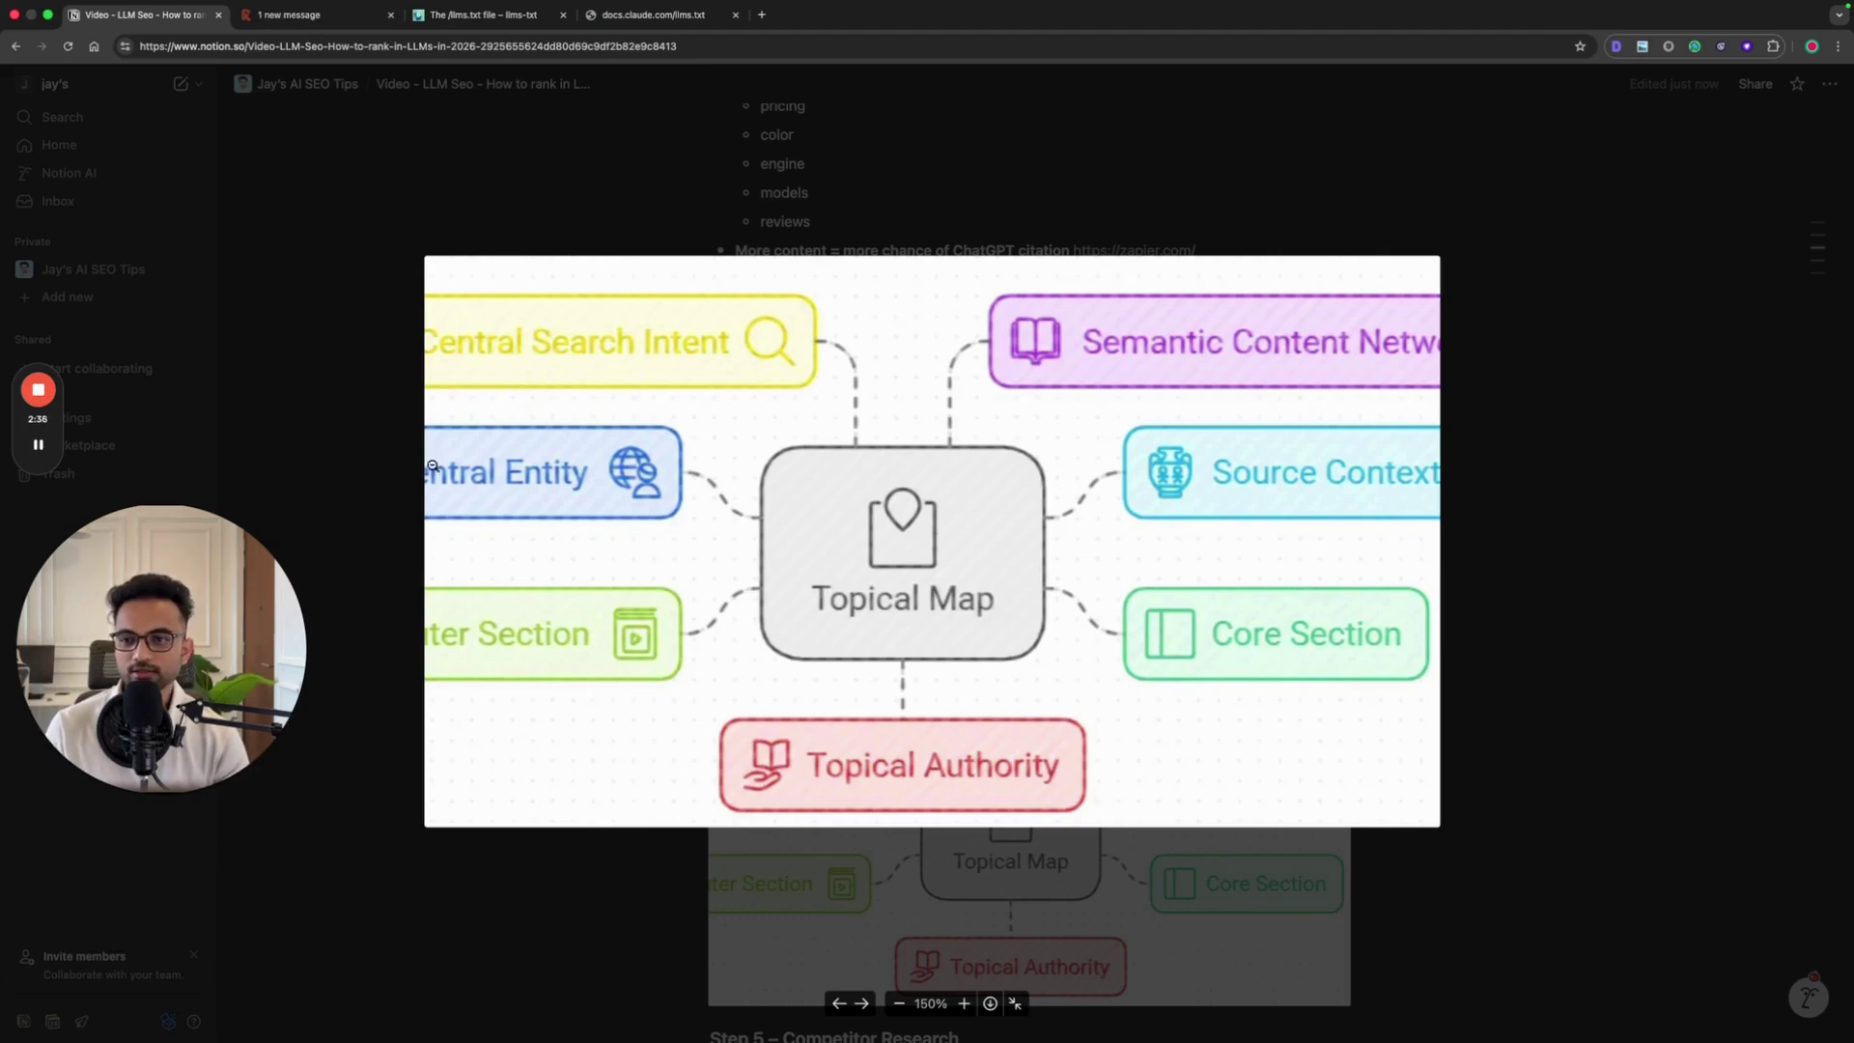
pyautogui.click(426, 362)
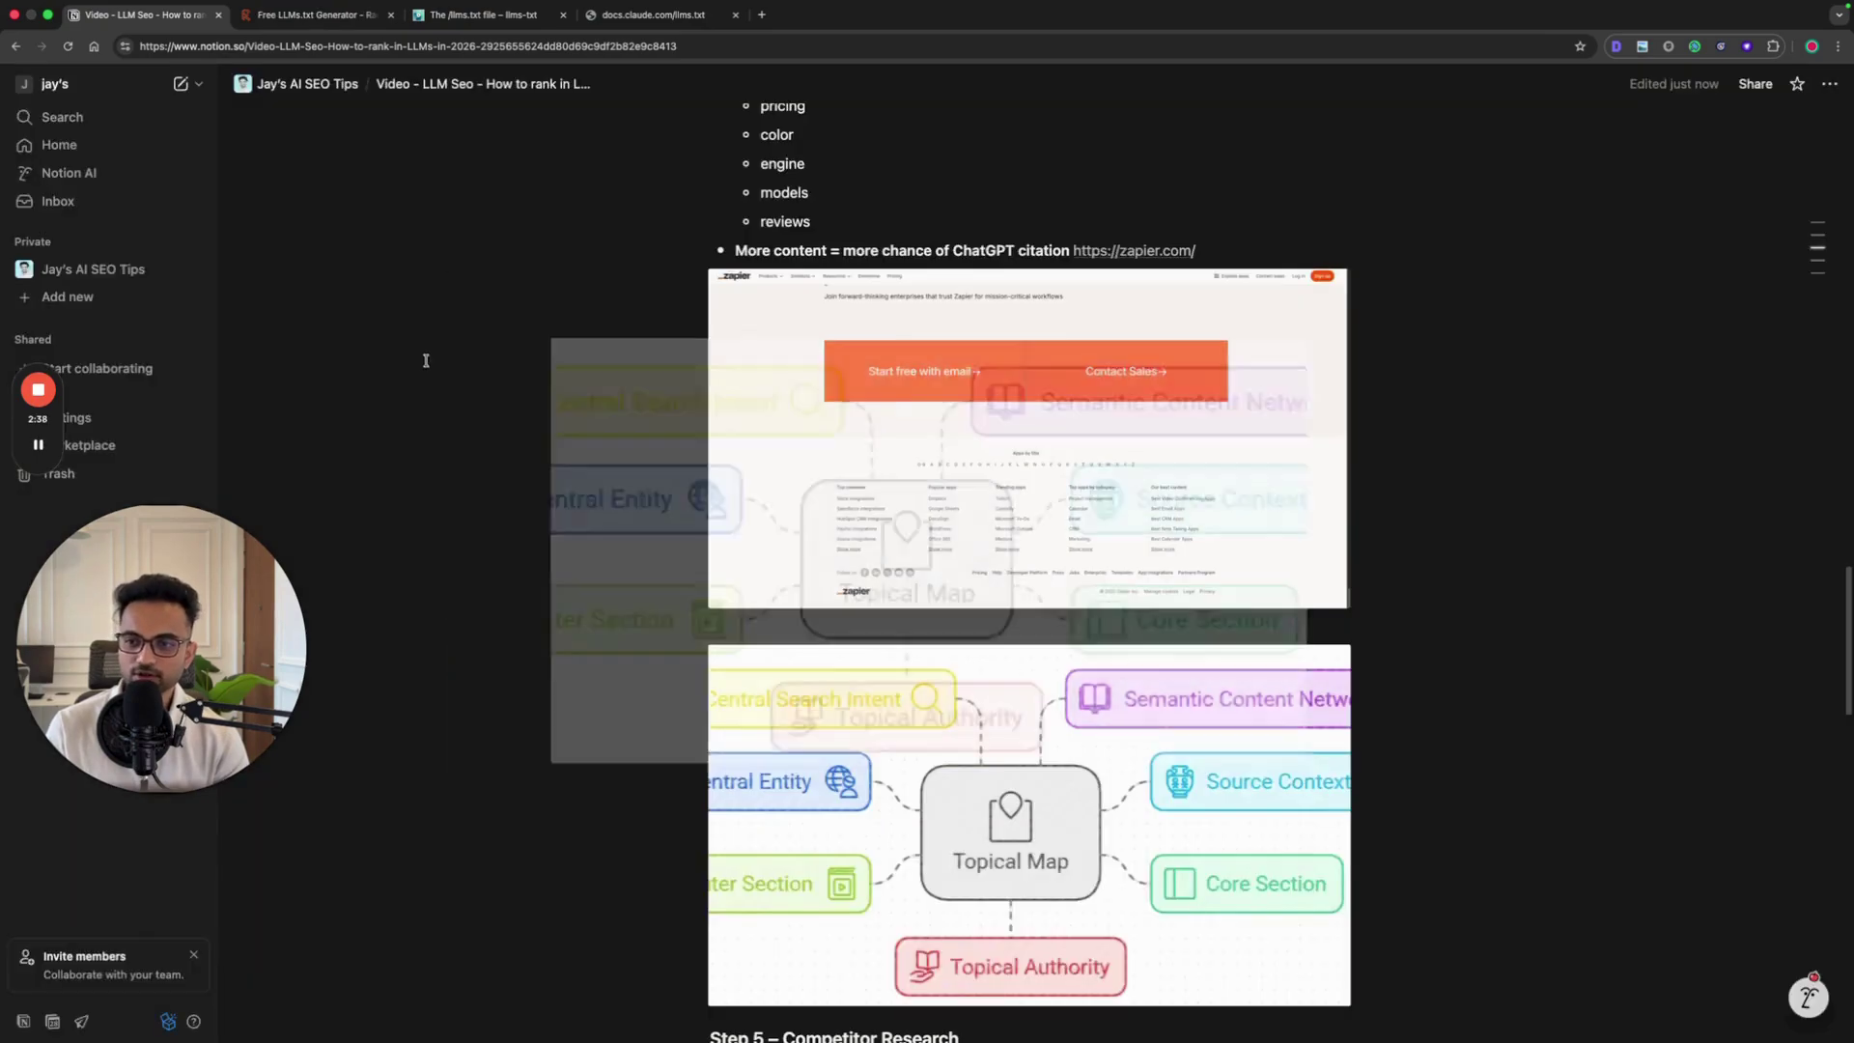
pyautogui.scroll(-3, 881, 694)
pyautogui.scroll(5, 881, 693)
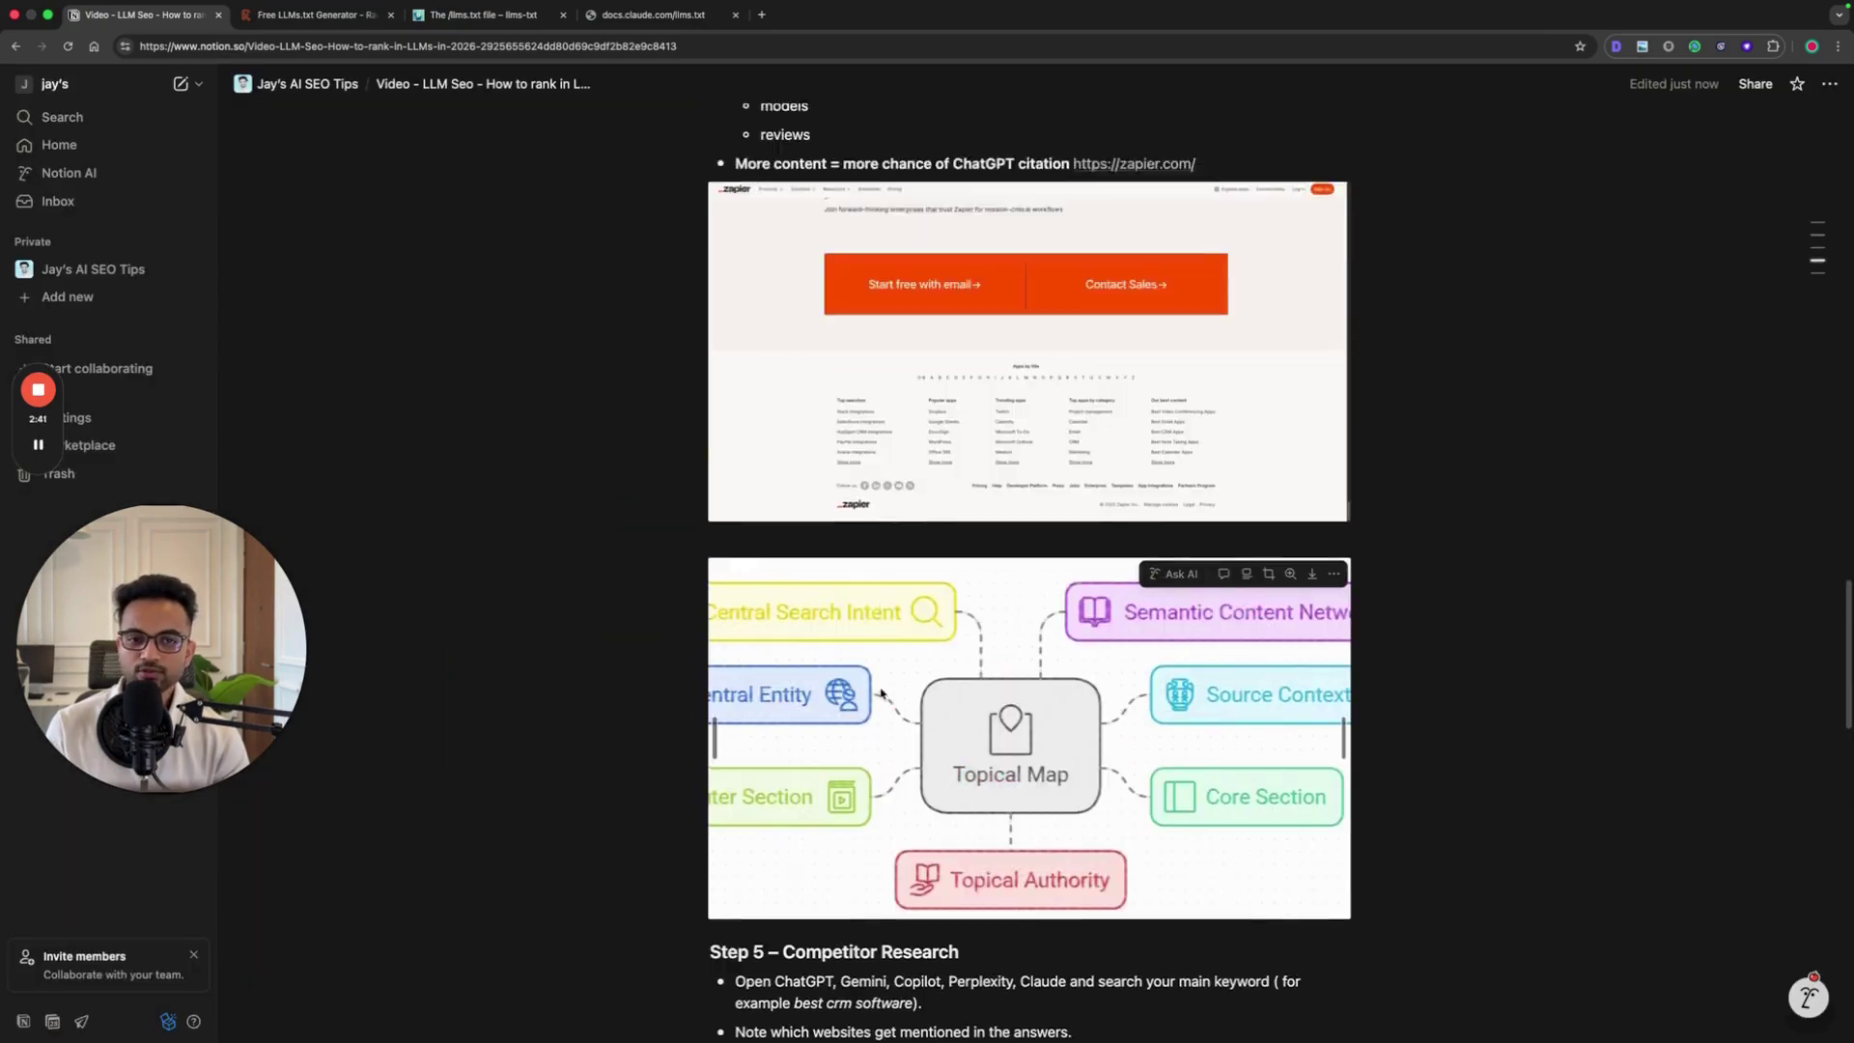
# Step: Highlight the end of the topical authority line and the pricing and color examples
pyautogui.click(1032, 258)
pyautogui.moveTo(1033, 258); pyautogui.dragTo(1030, 259)
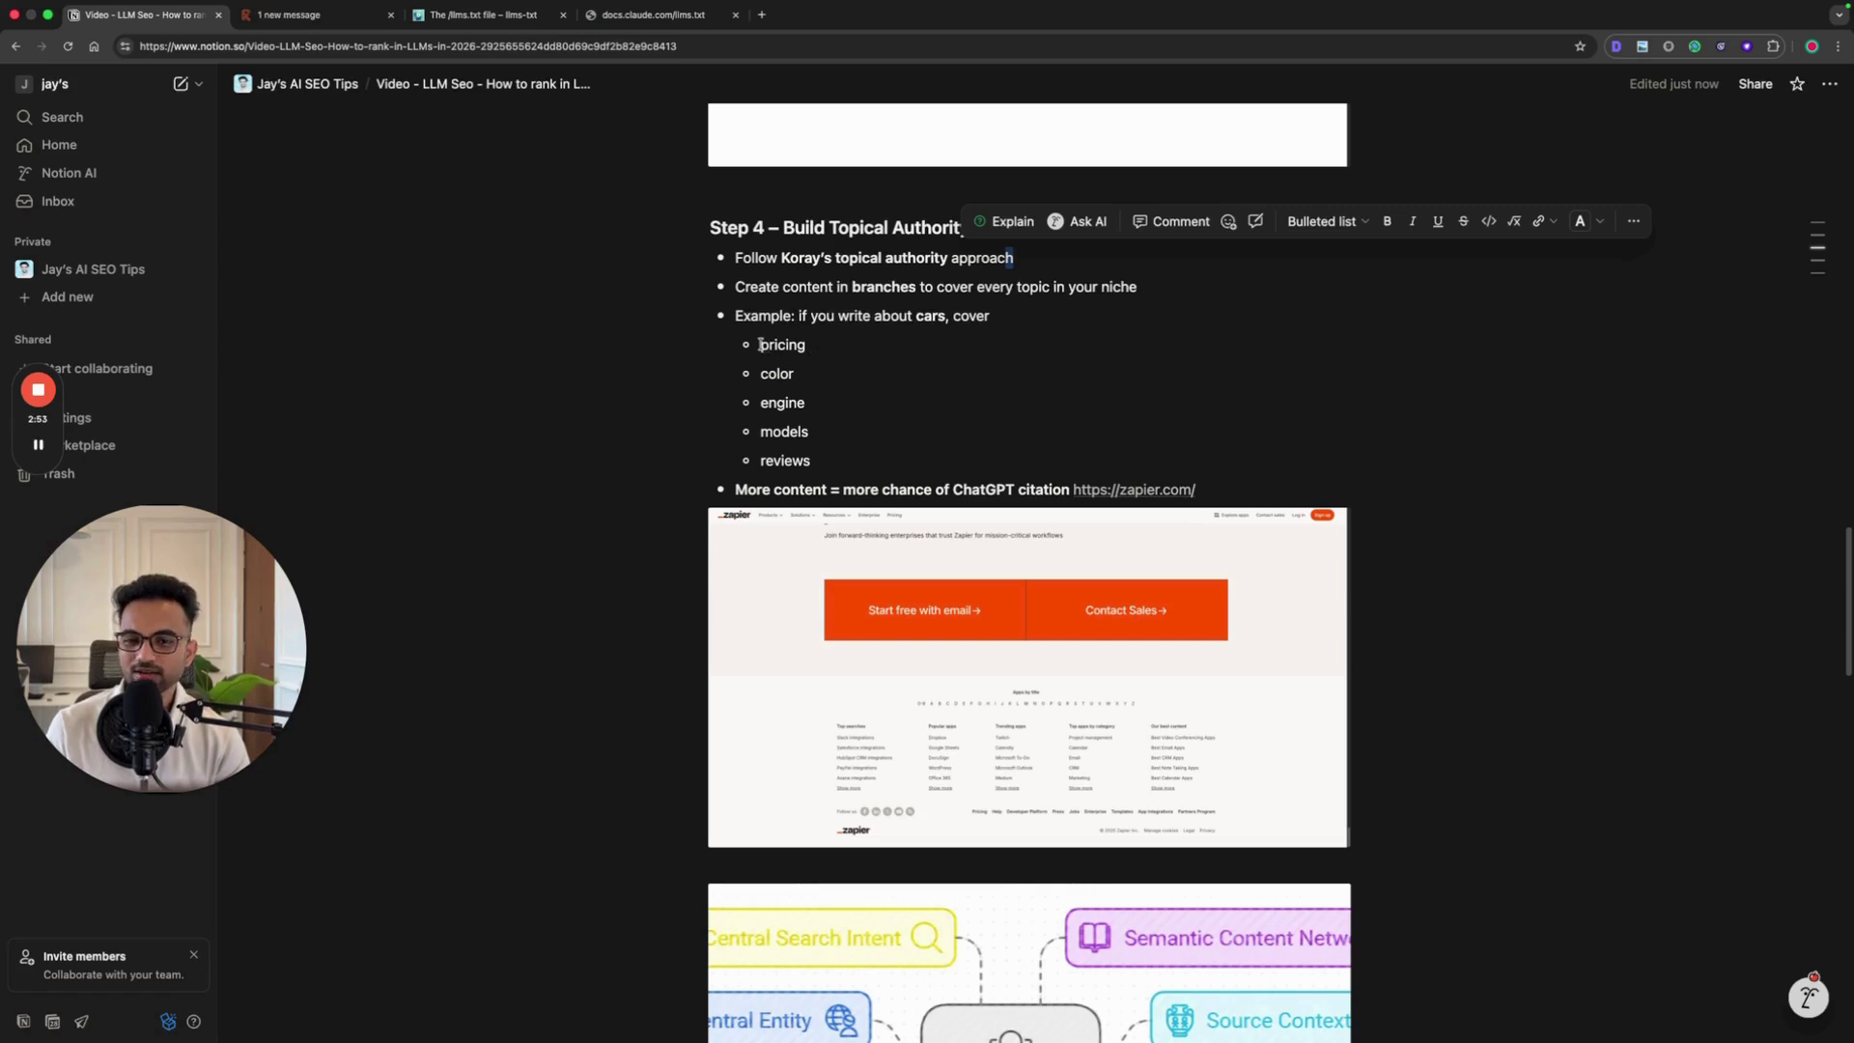
pyautogui.moveTo(760, 345); pyautogui.dragTo(838, 415)
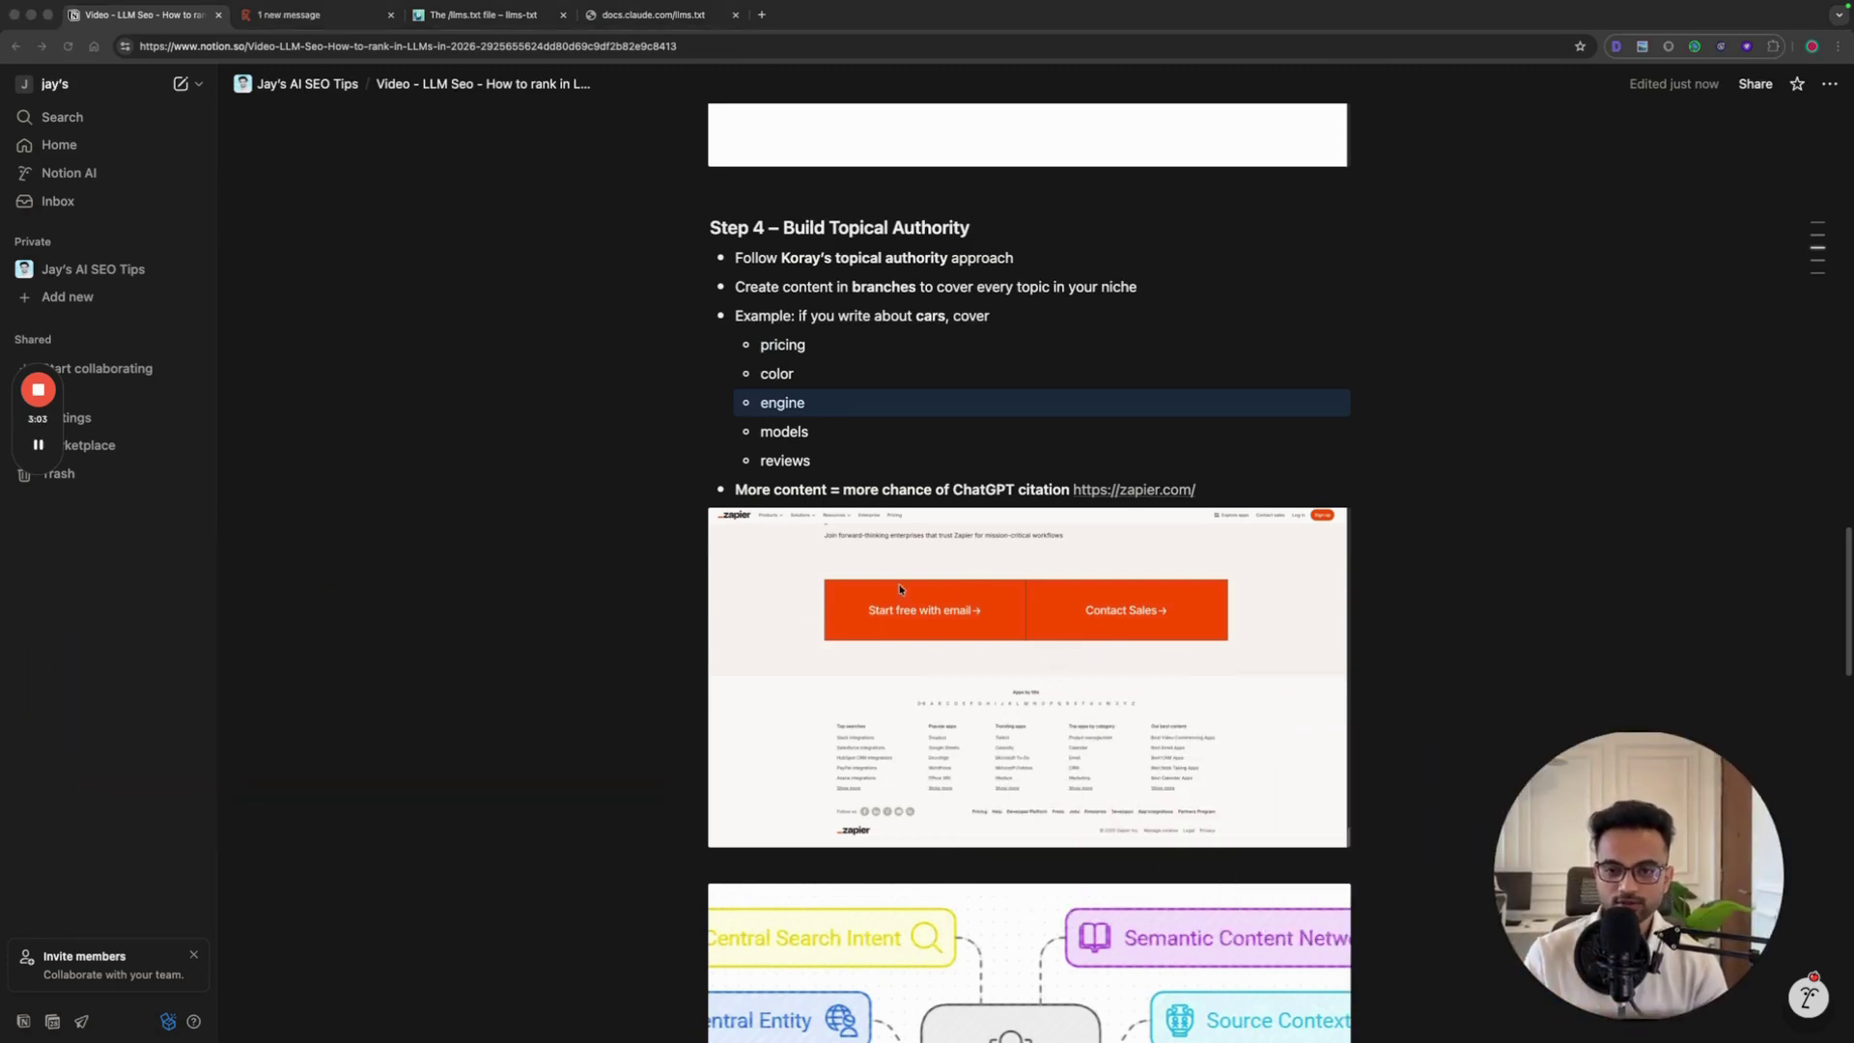
# Step: Follow the zapier.com link, browse apps starting with B, and open Billage's integrations page
pyautogui.scroll(-2, 977, 580)
pyautogui.click(1126, 411)
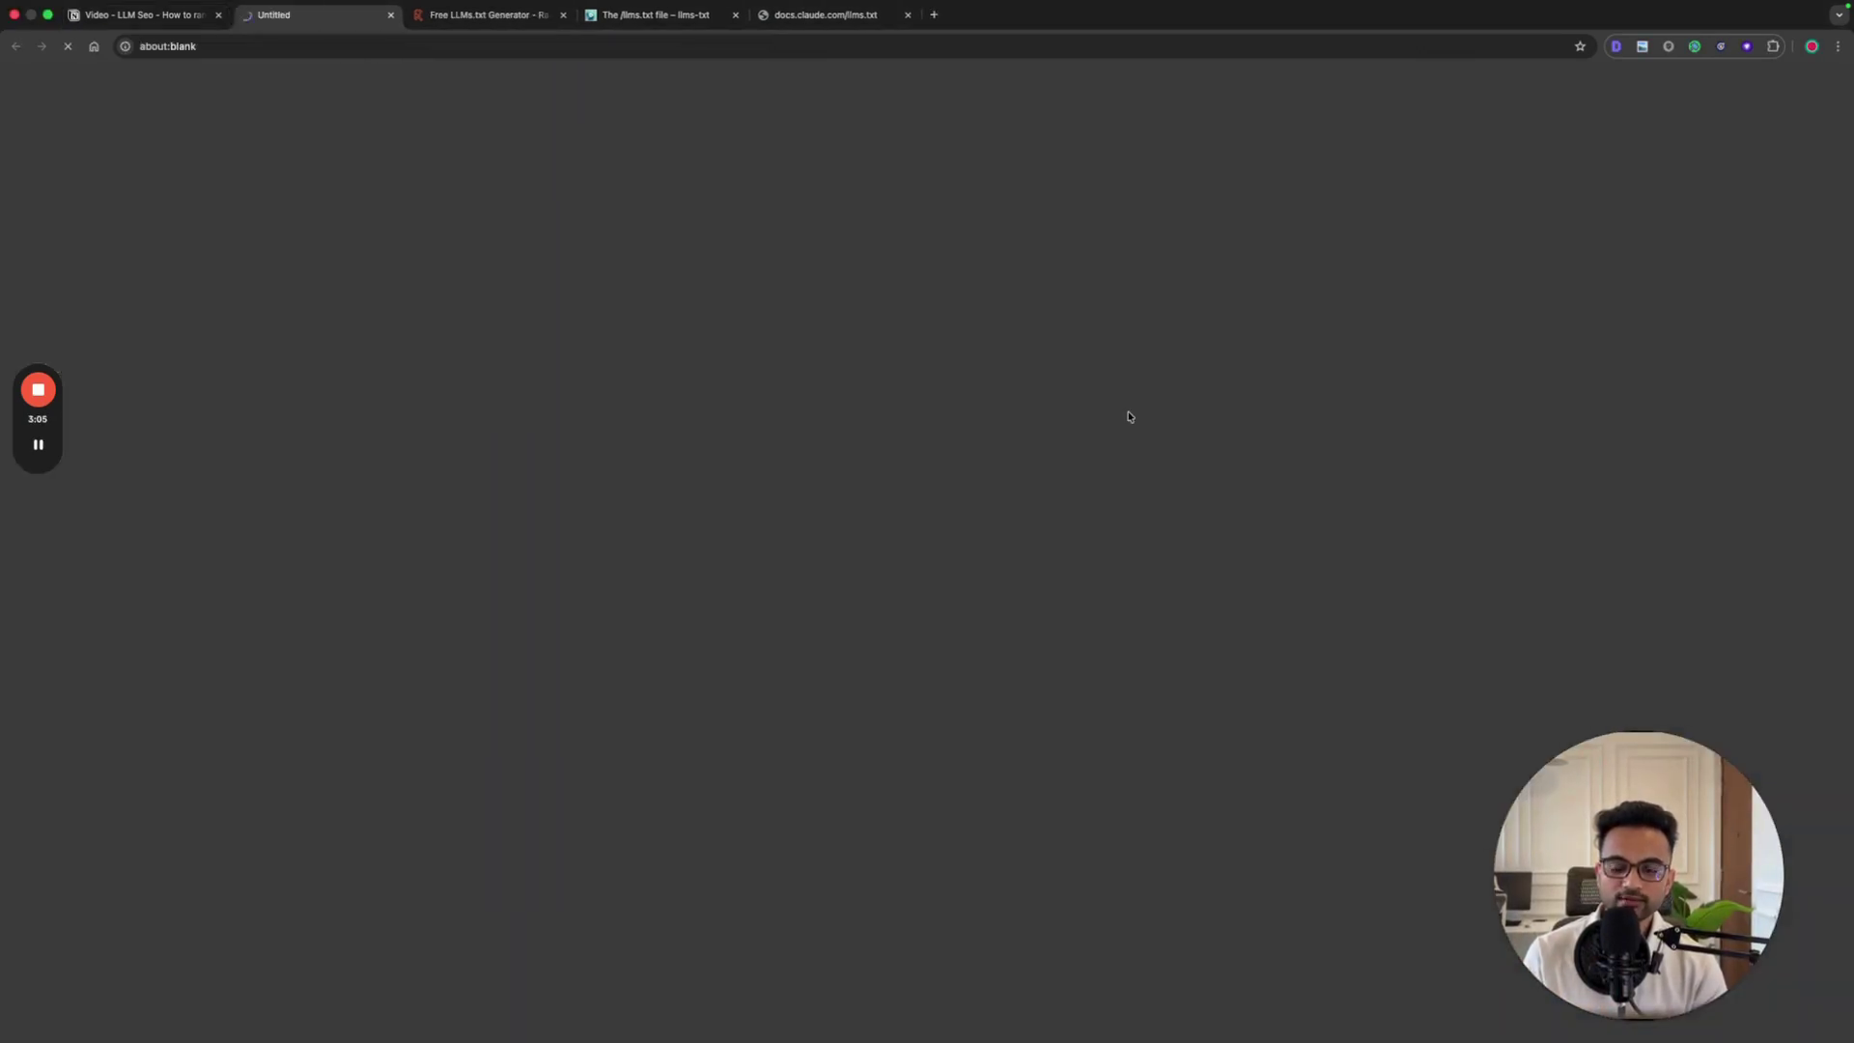
pyautogui.scroll(-20, 830, 421)
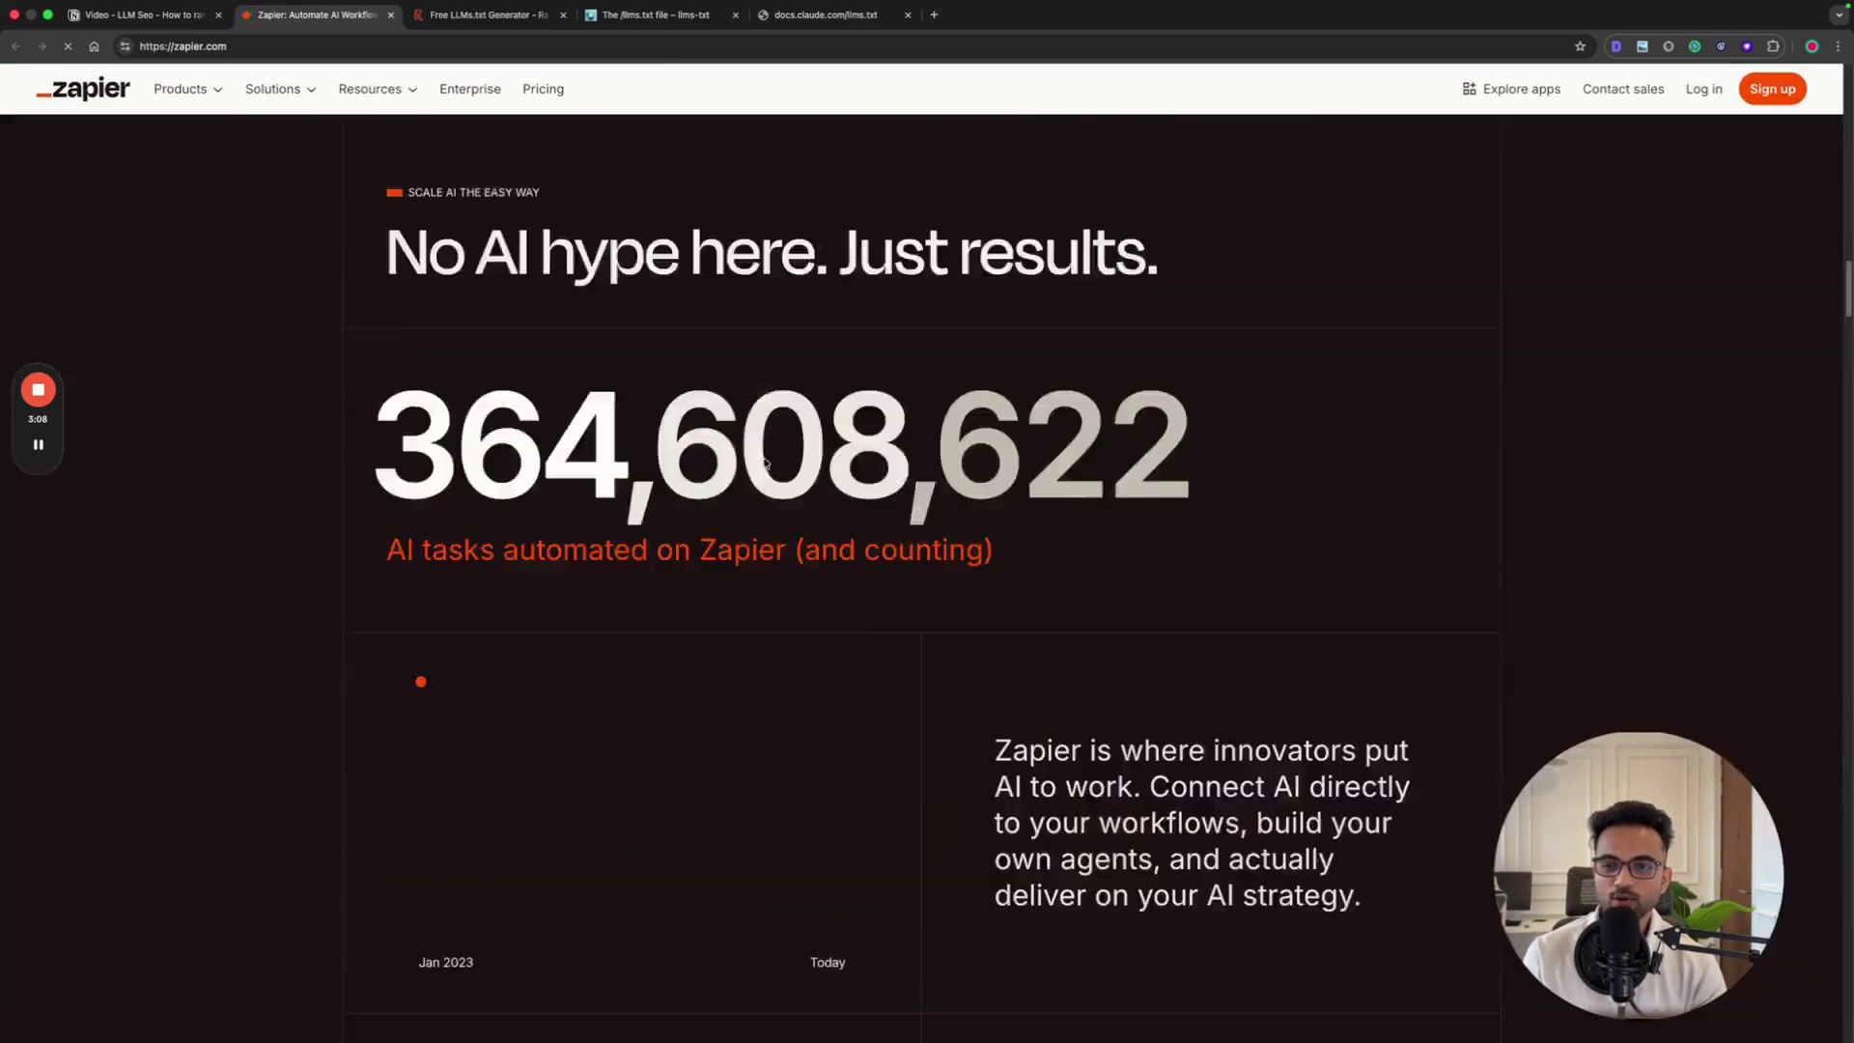
pyautogui.scroll(-20, 771, 511)
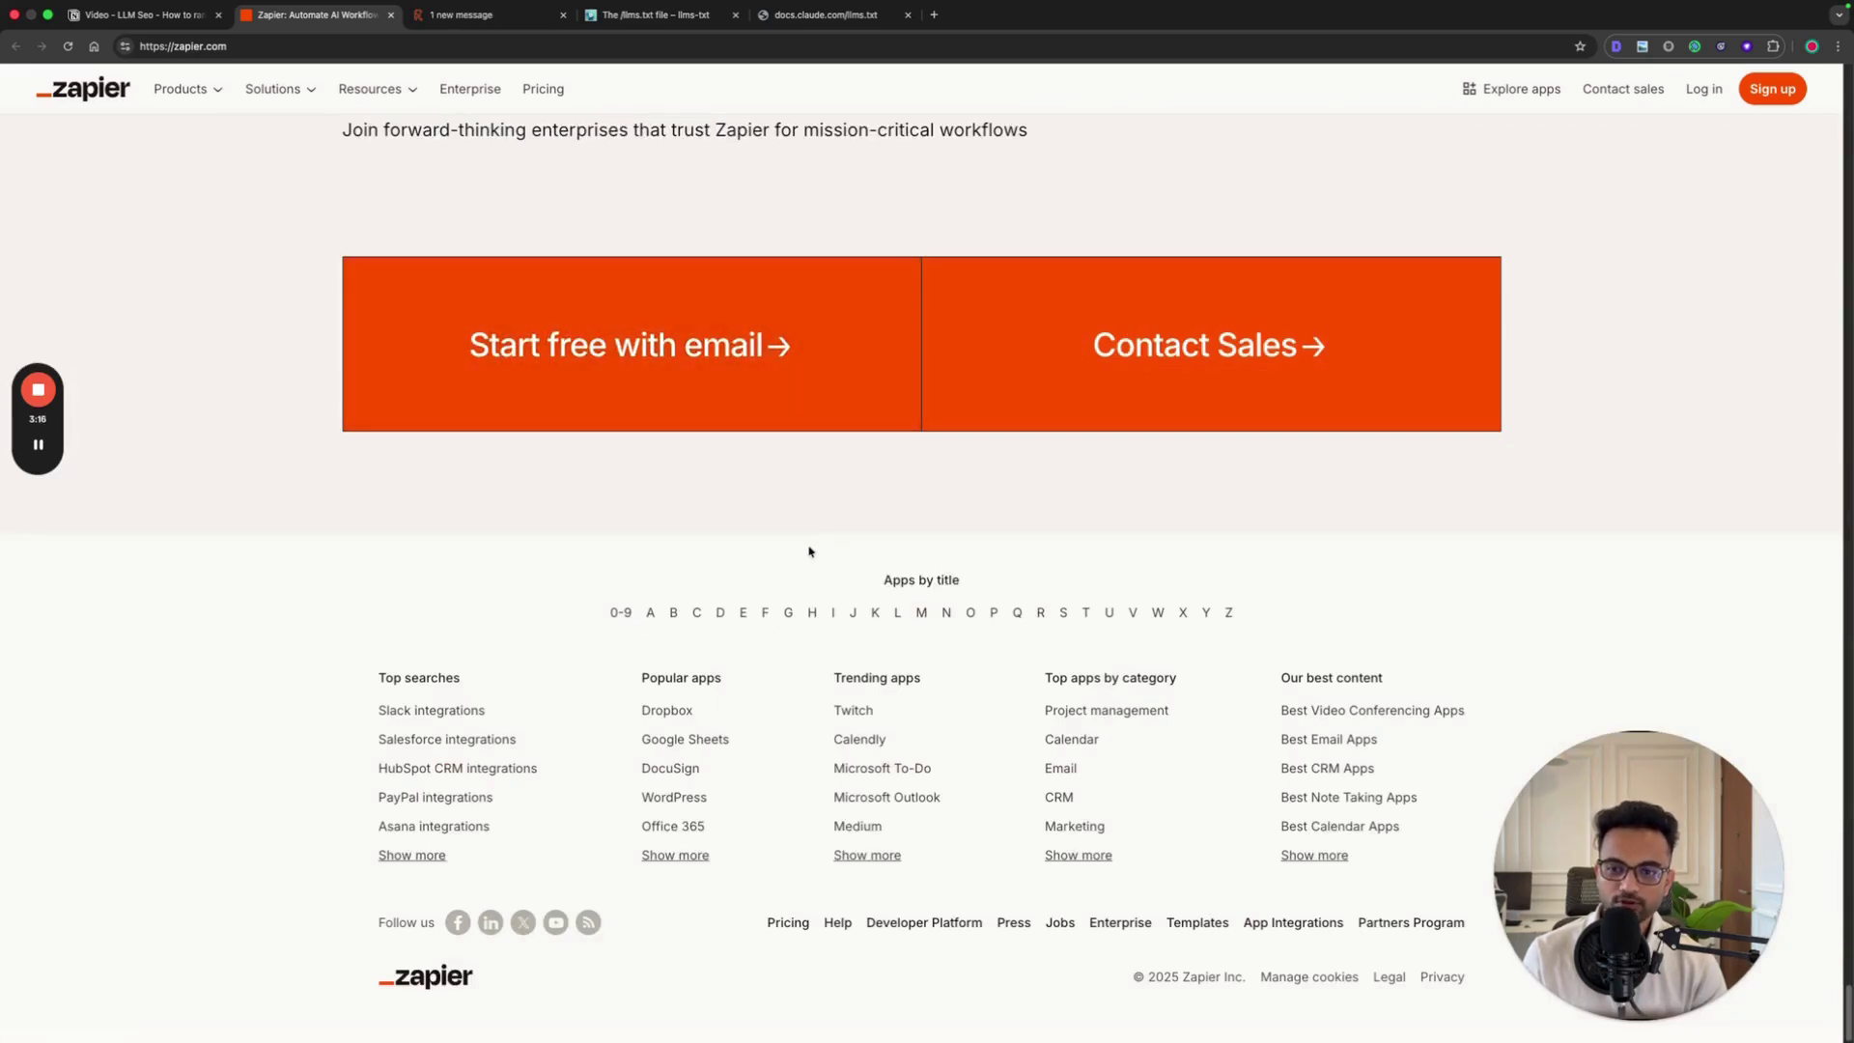
pyautogui.click(672, 613)
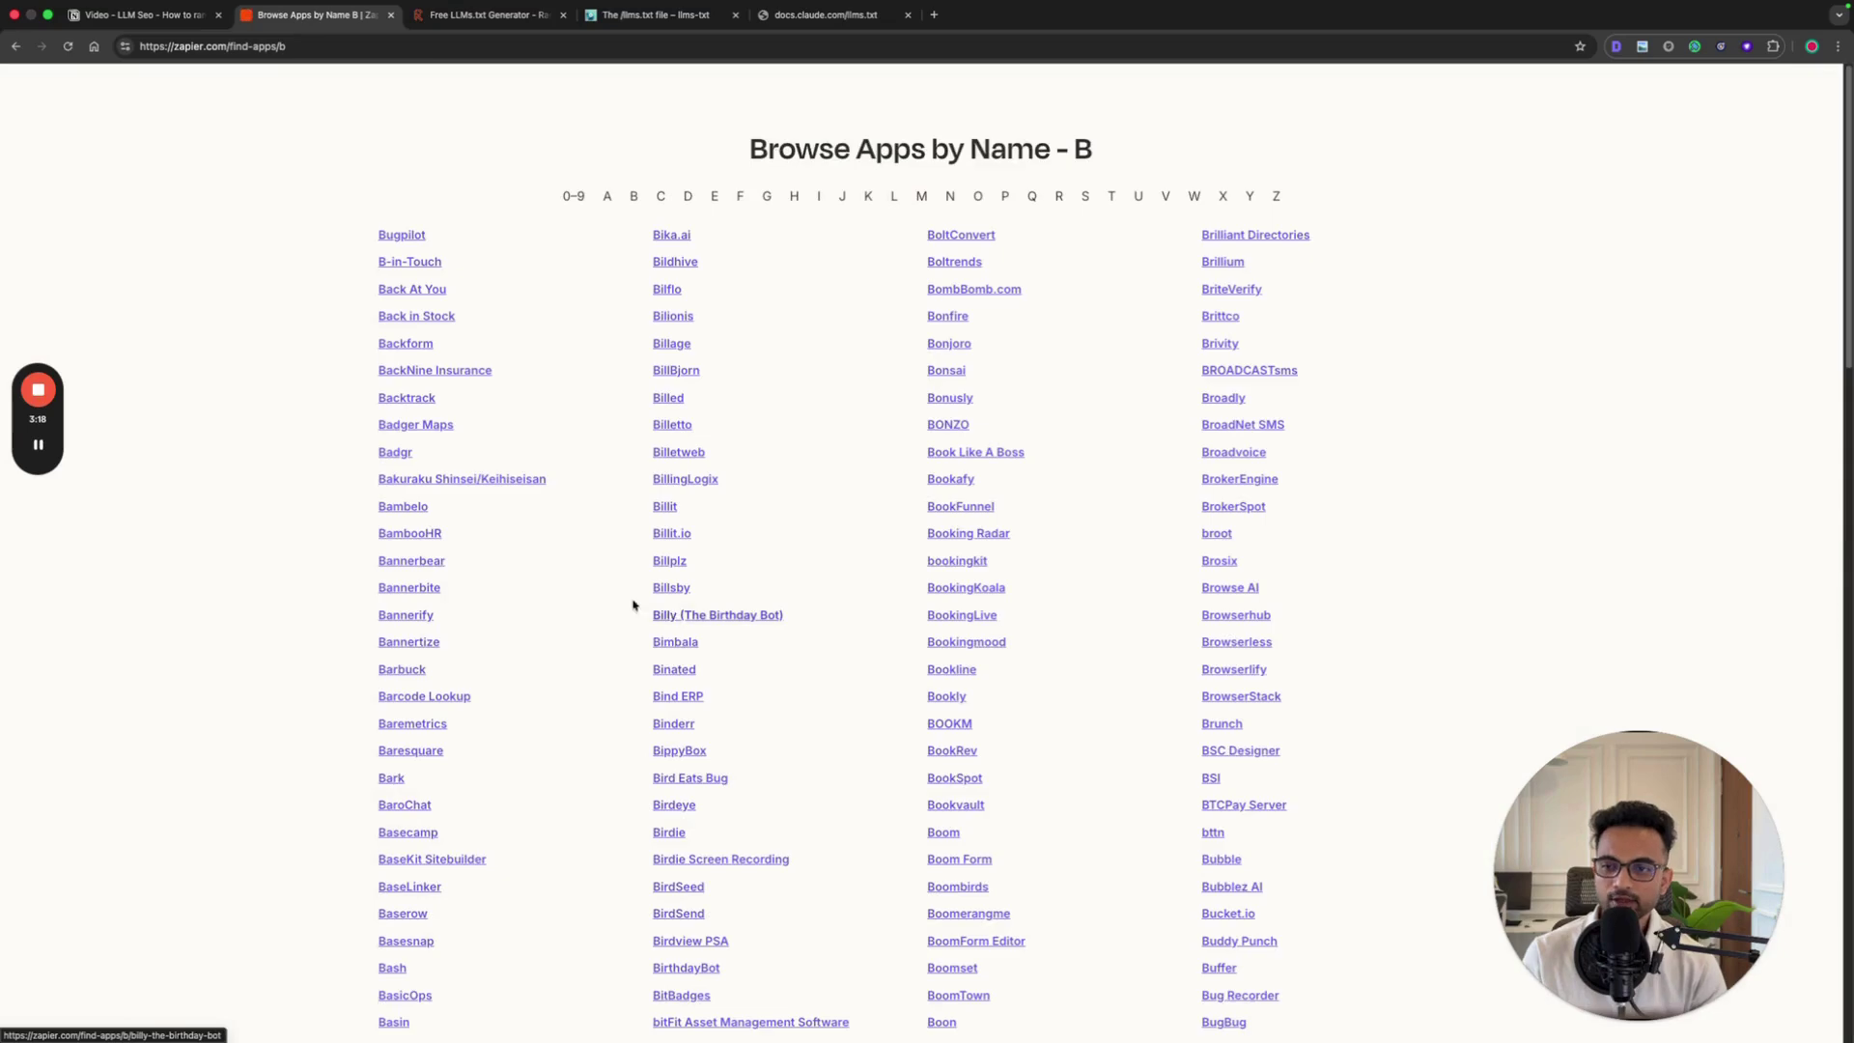
pyautogui.scroll(-15, 579, 570)
pyautogui.scroll(15, 580, 564)
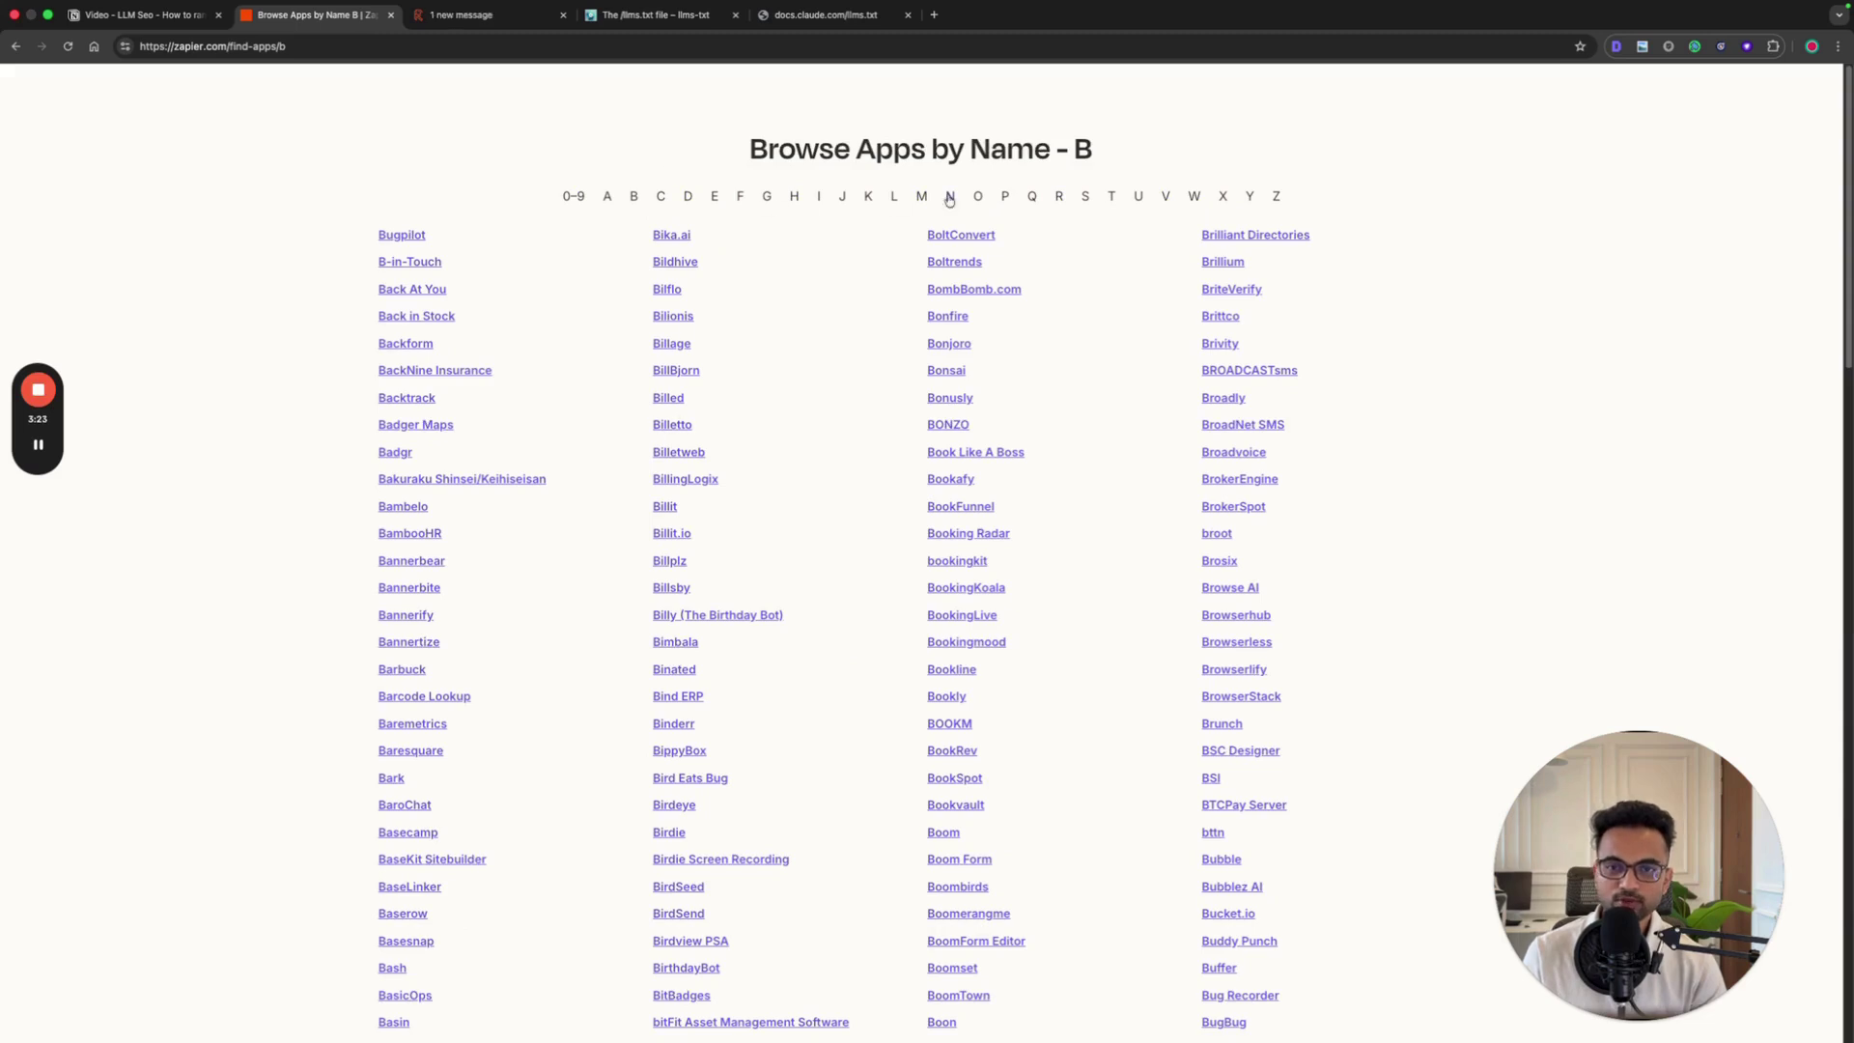
pyautogui.click(671, 344)
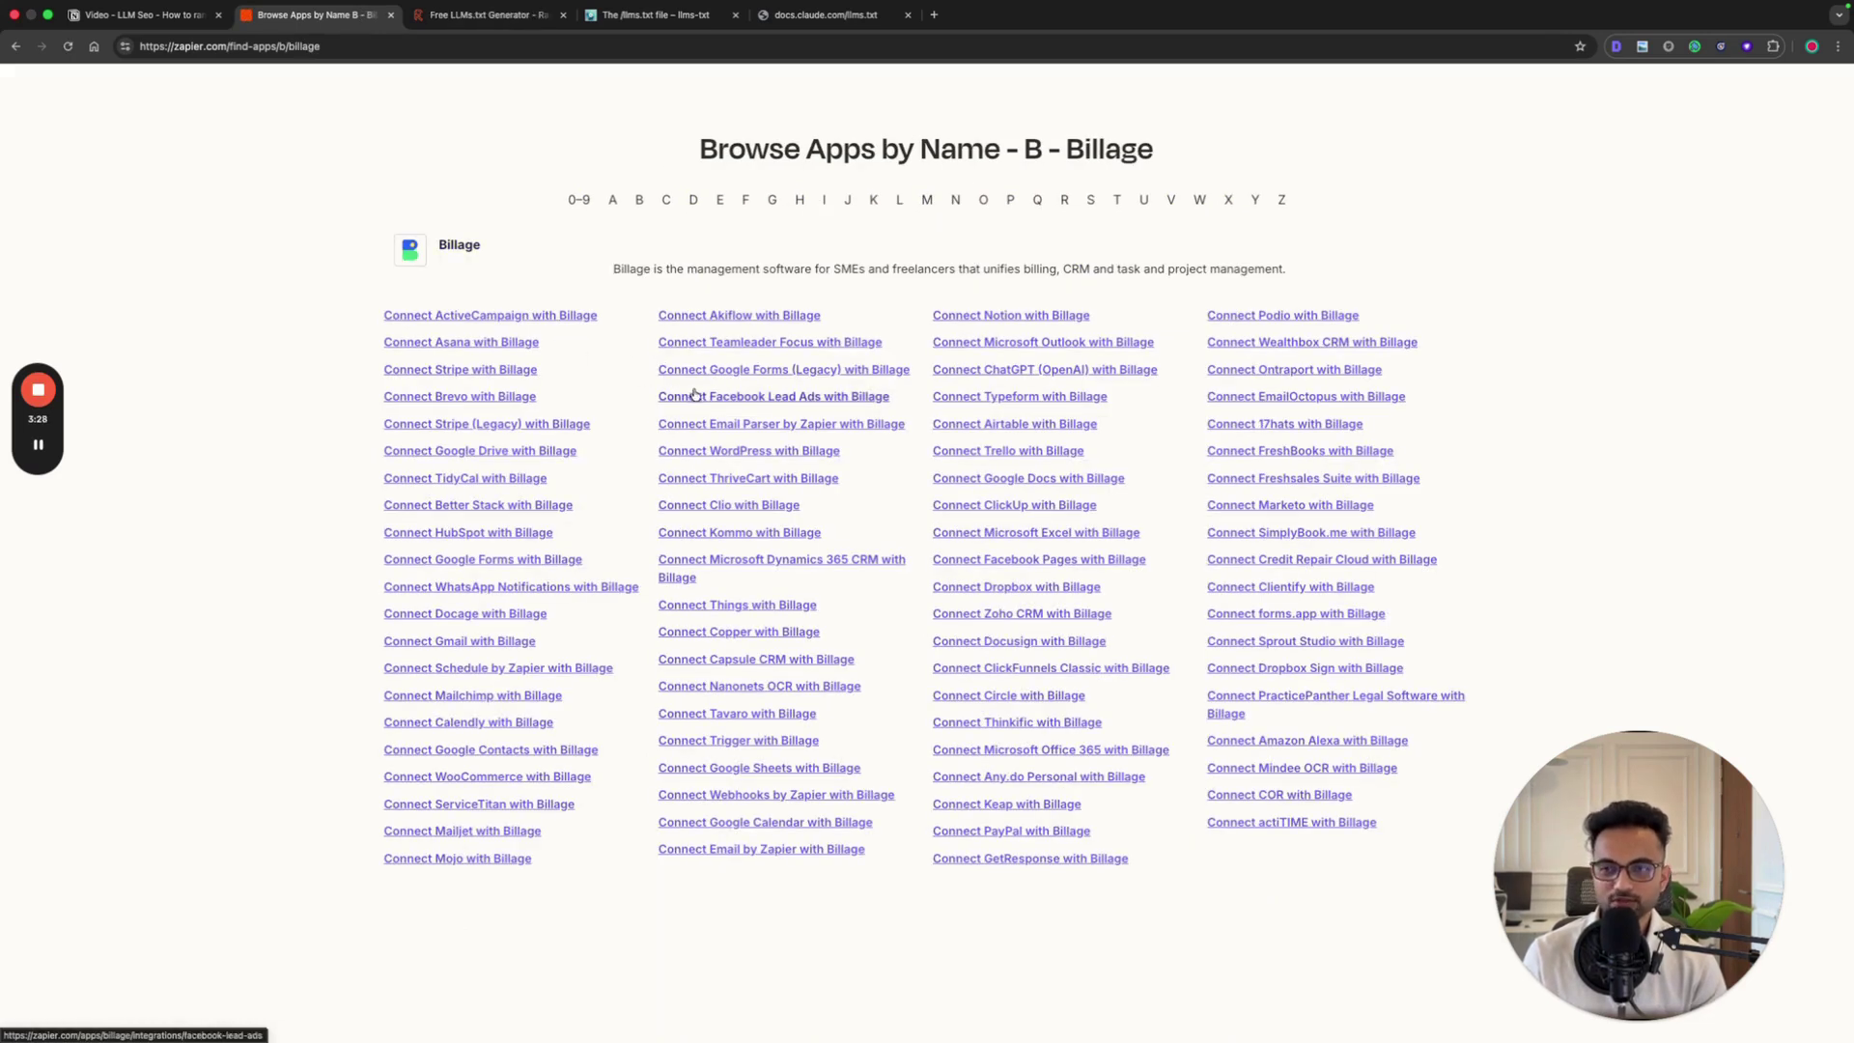
# Step: Return to the Notion guide and highlight the 'Step 5 – Competitor Research' heading
pyautogui.click(151, 15)
pyautogui.scroll(-8, 749, 519)
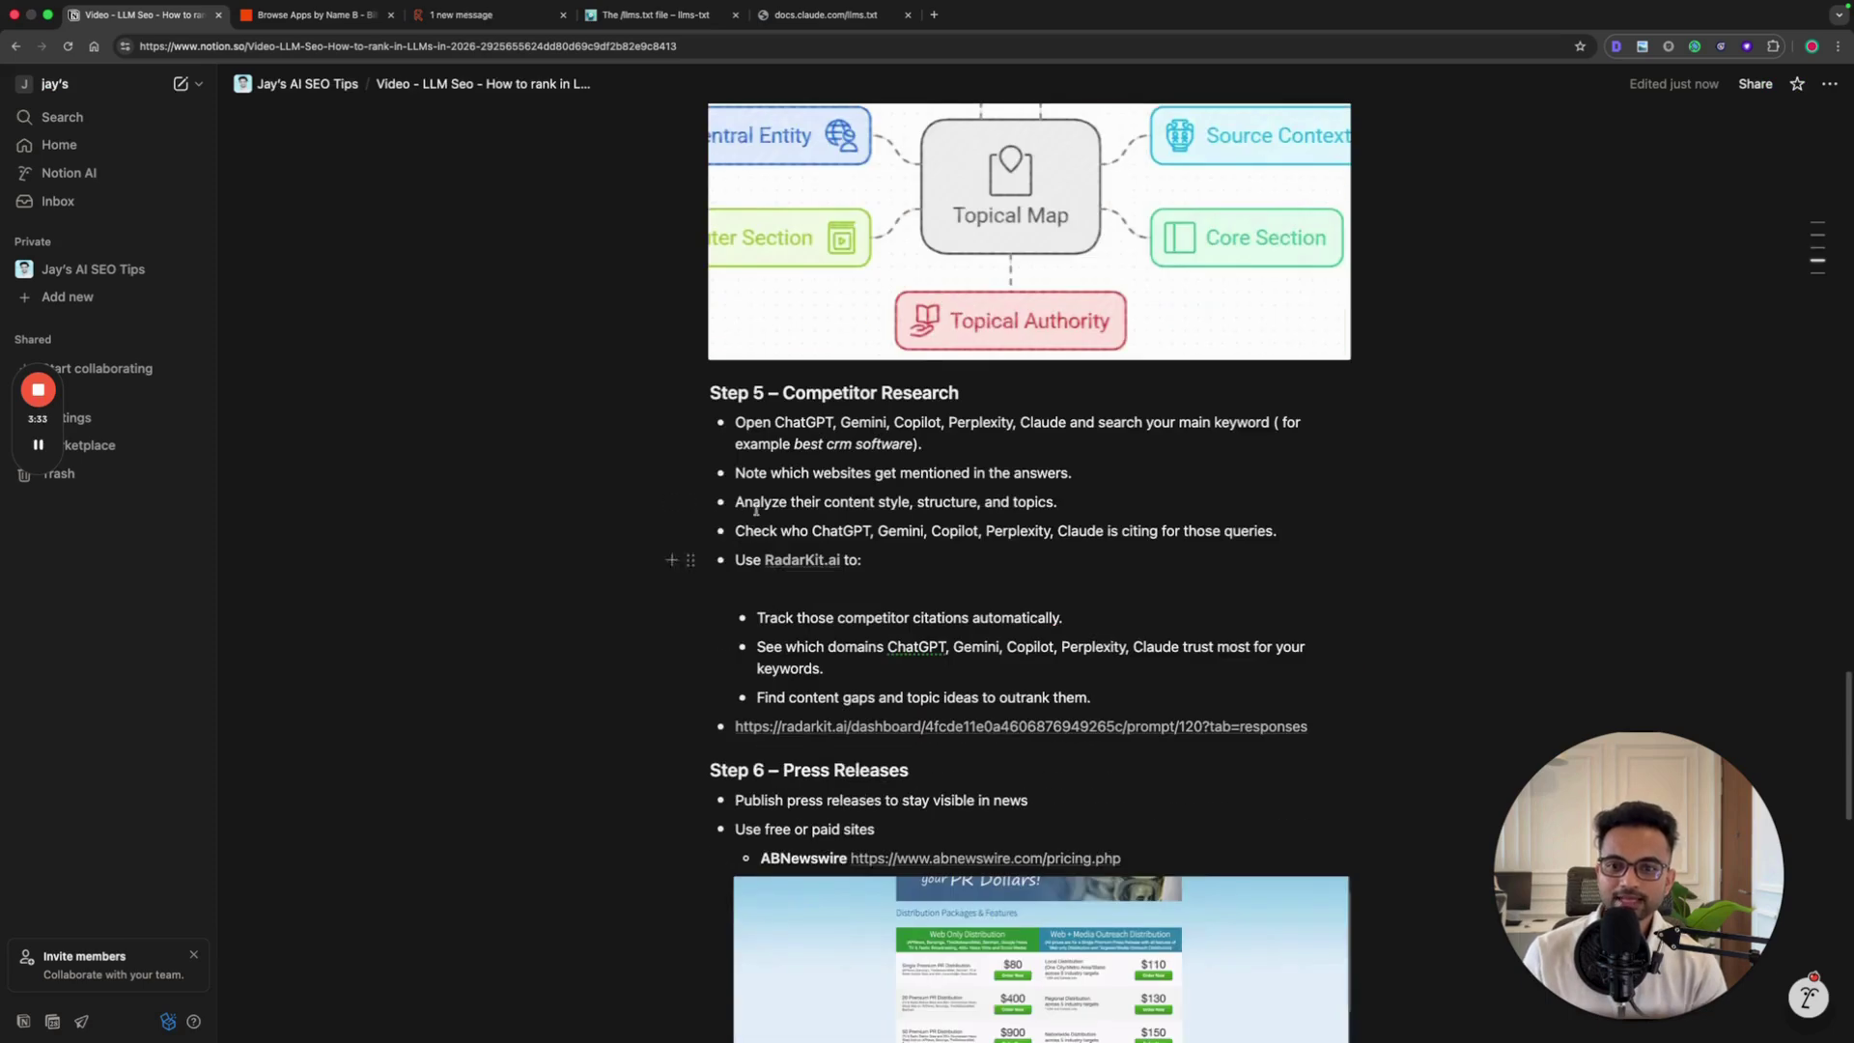
pyautogui.moveTo(783, 393); pyautogui.dragTo(989, 399)
pyautogui.click(988, 399)
pyautogui.scroll(4, 850, 483)
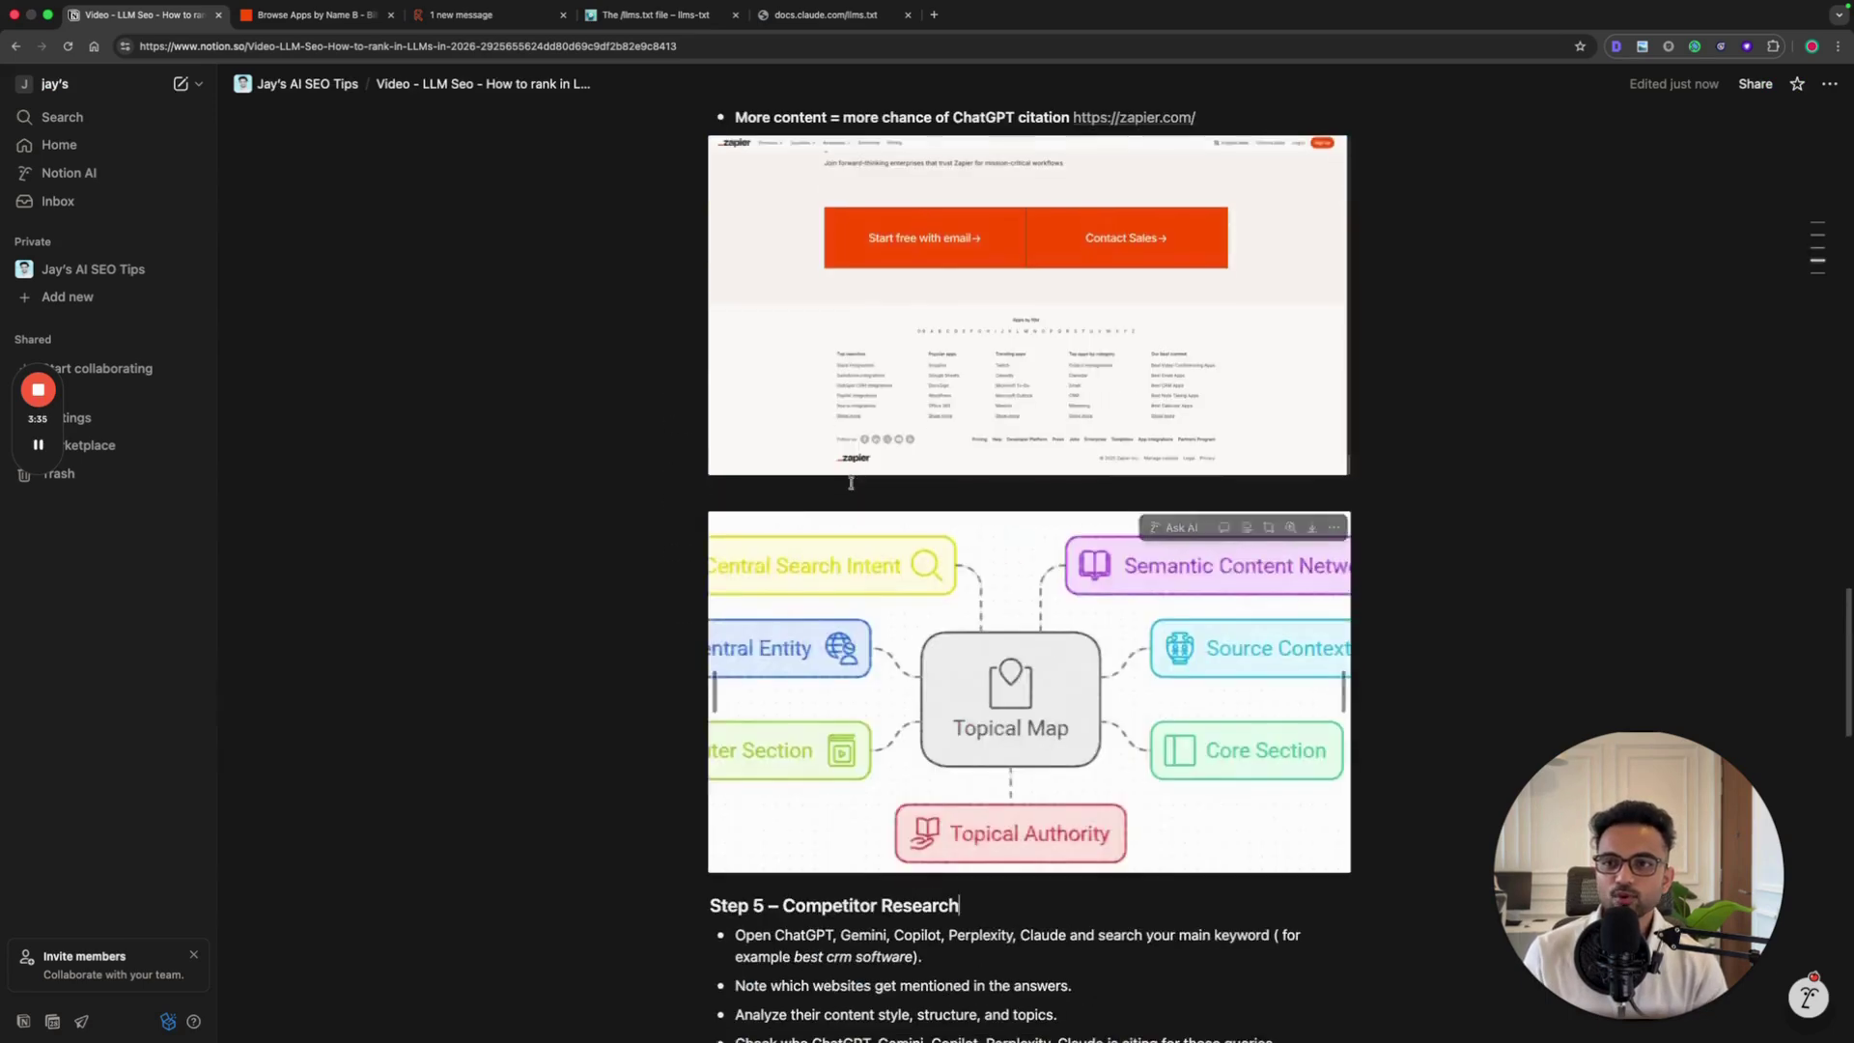
pyautogui.scroll(-3, 849, 483)
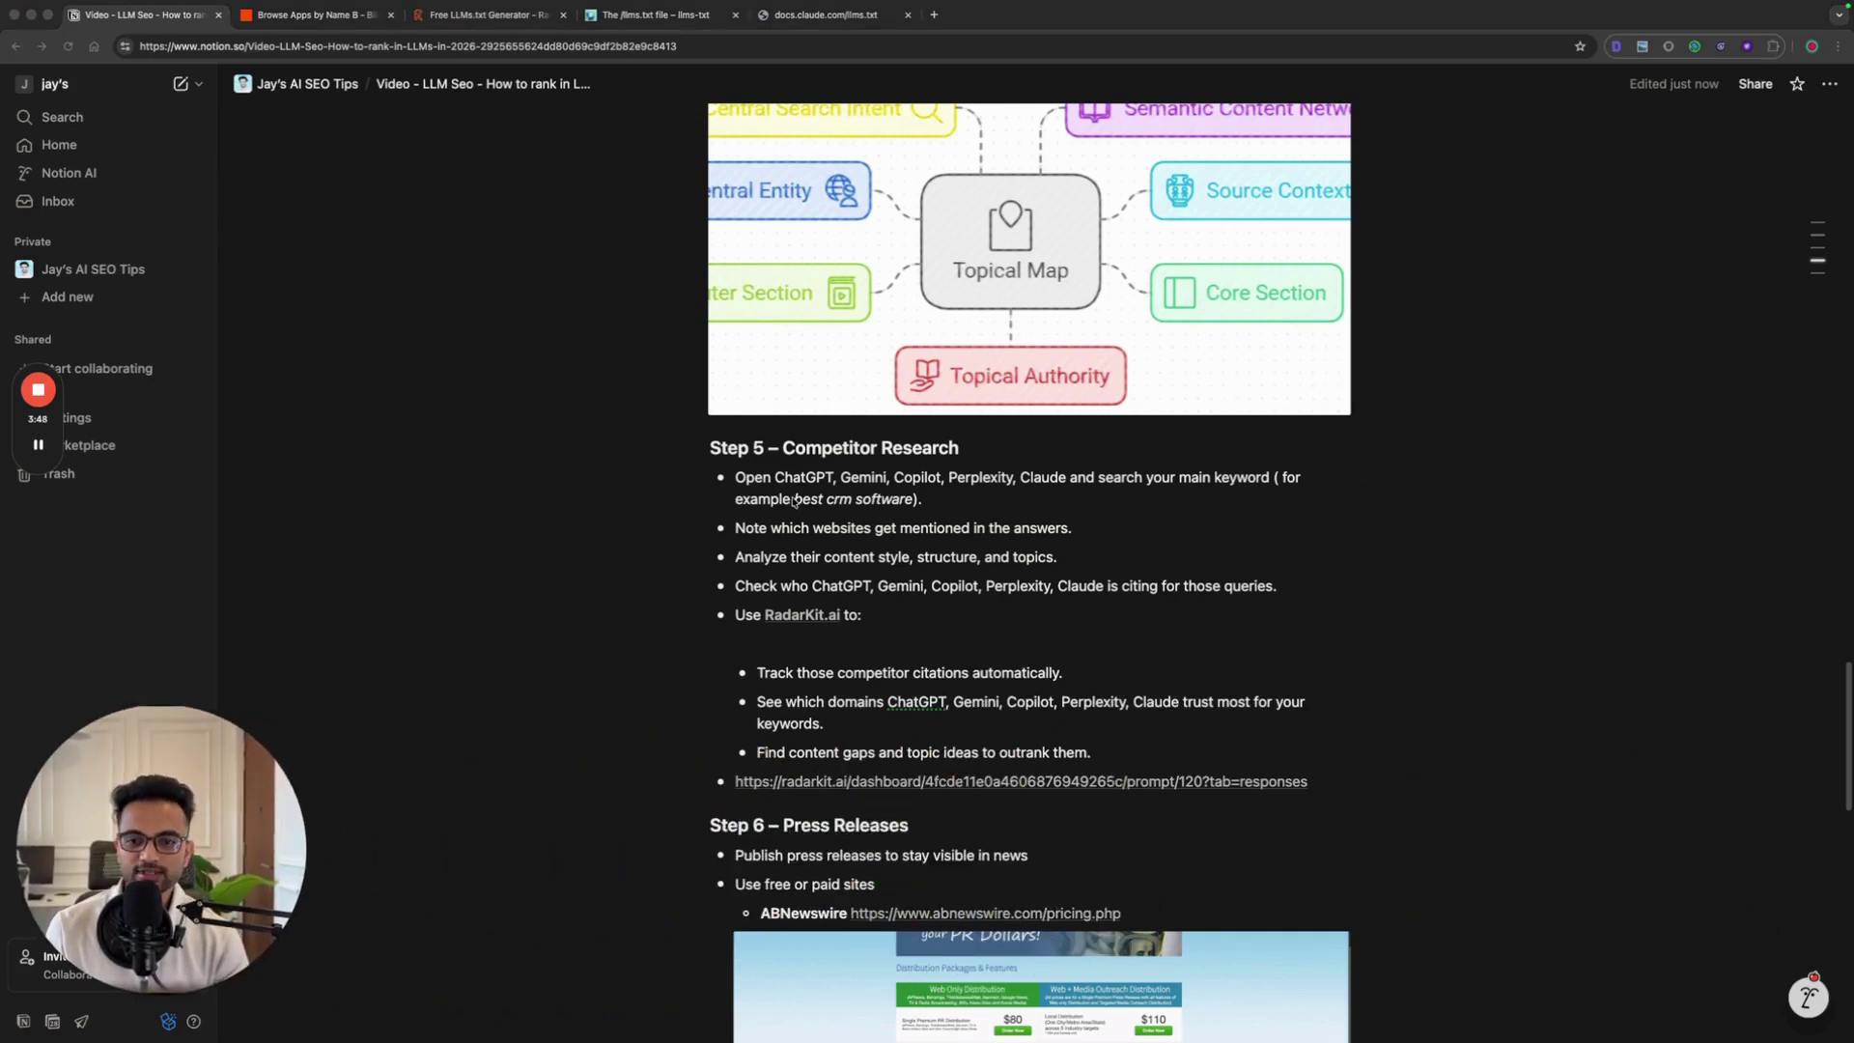
# Step: Highlight the Step 5 bullet on checking AI citations of competitors
pyautogui.click(918, 501)
pyautogui.scroll(-1, 826, 589)
pyautogui.moveTo(736, 482); pyautogui.dragTo(1031, 486)
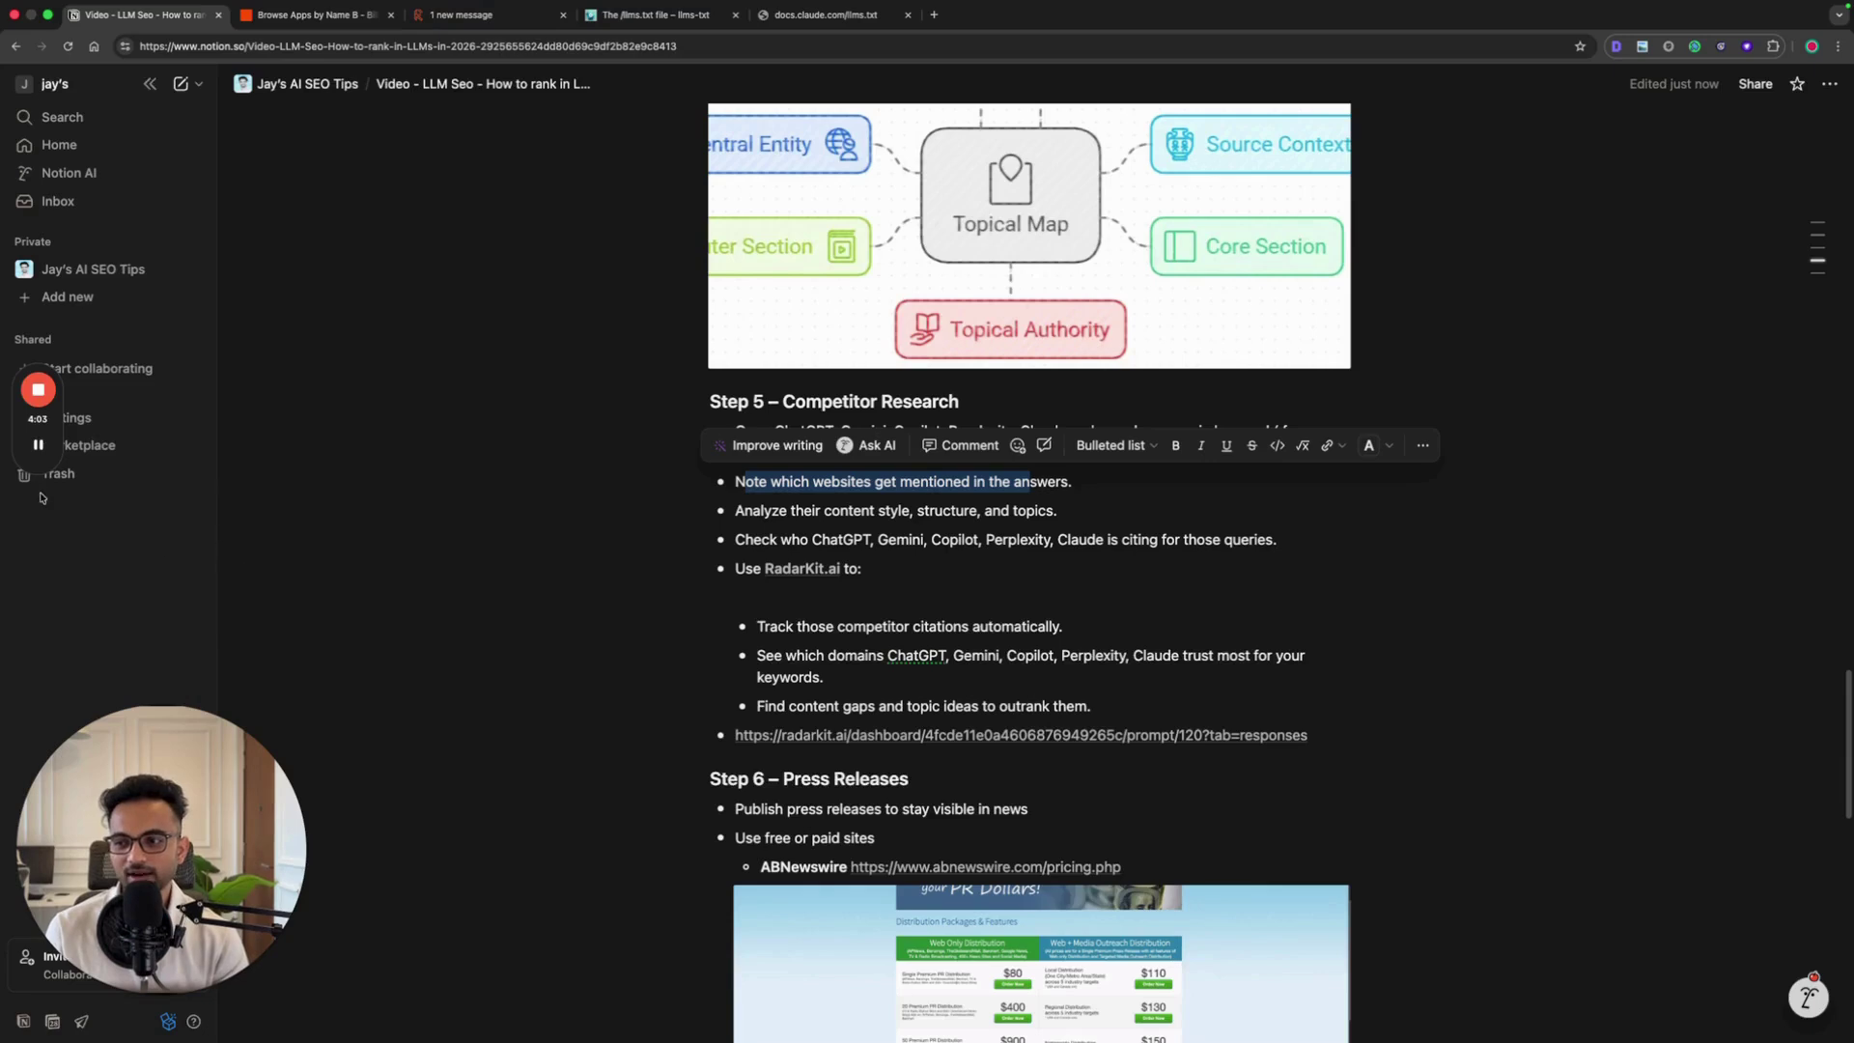
pyautogui.scroll(-1, 387, 505)
pyautogui.click(388, 505)
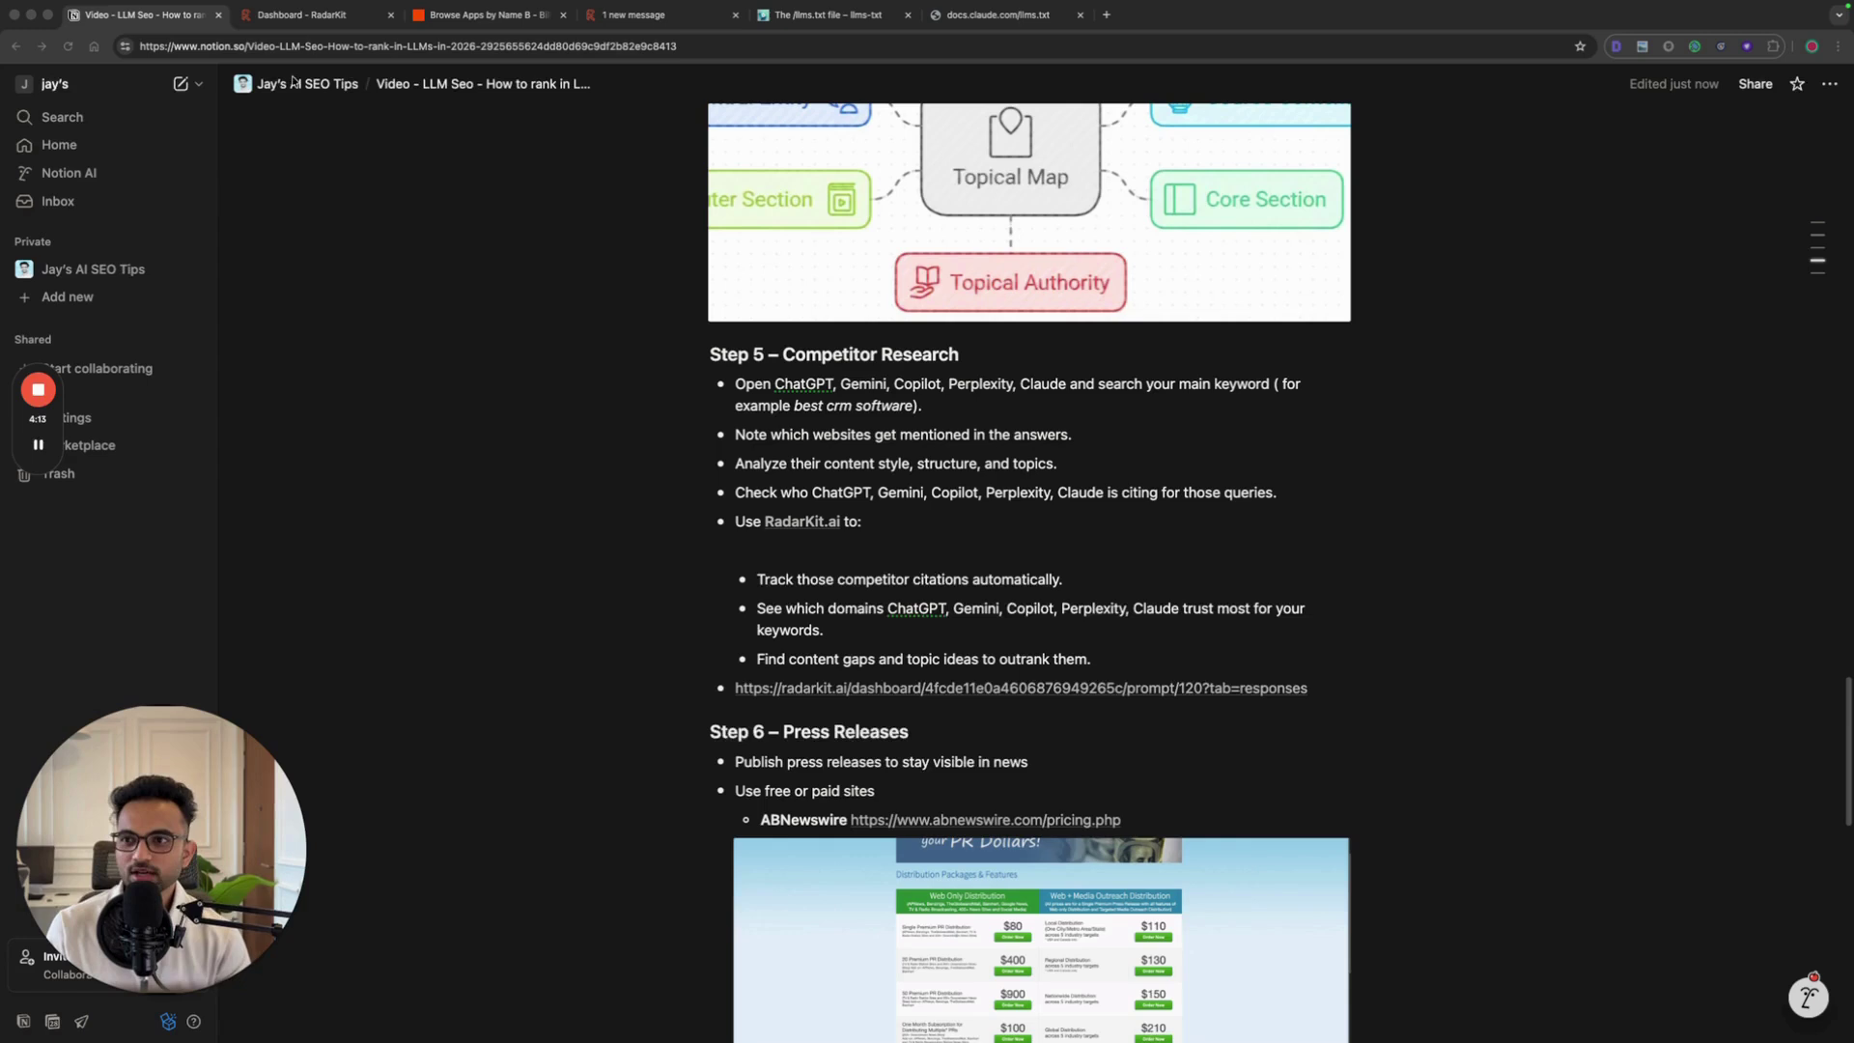
# Step: Open the zoho.com project's 'online forms for lead generation' prompt responses in RadarKit
pyautogui.click(292, 15)
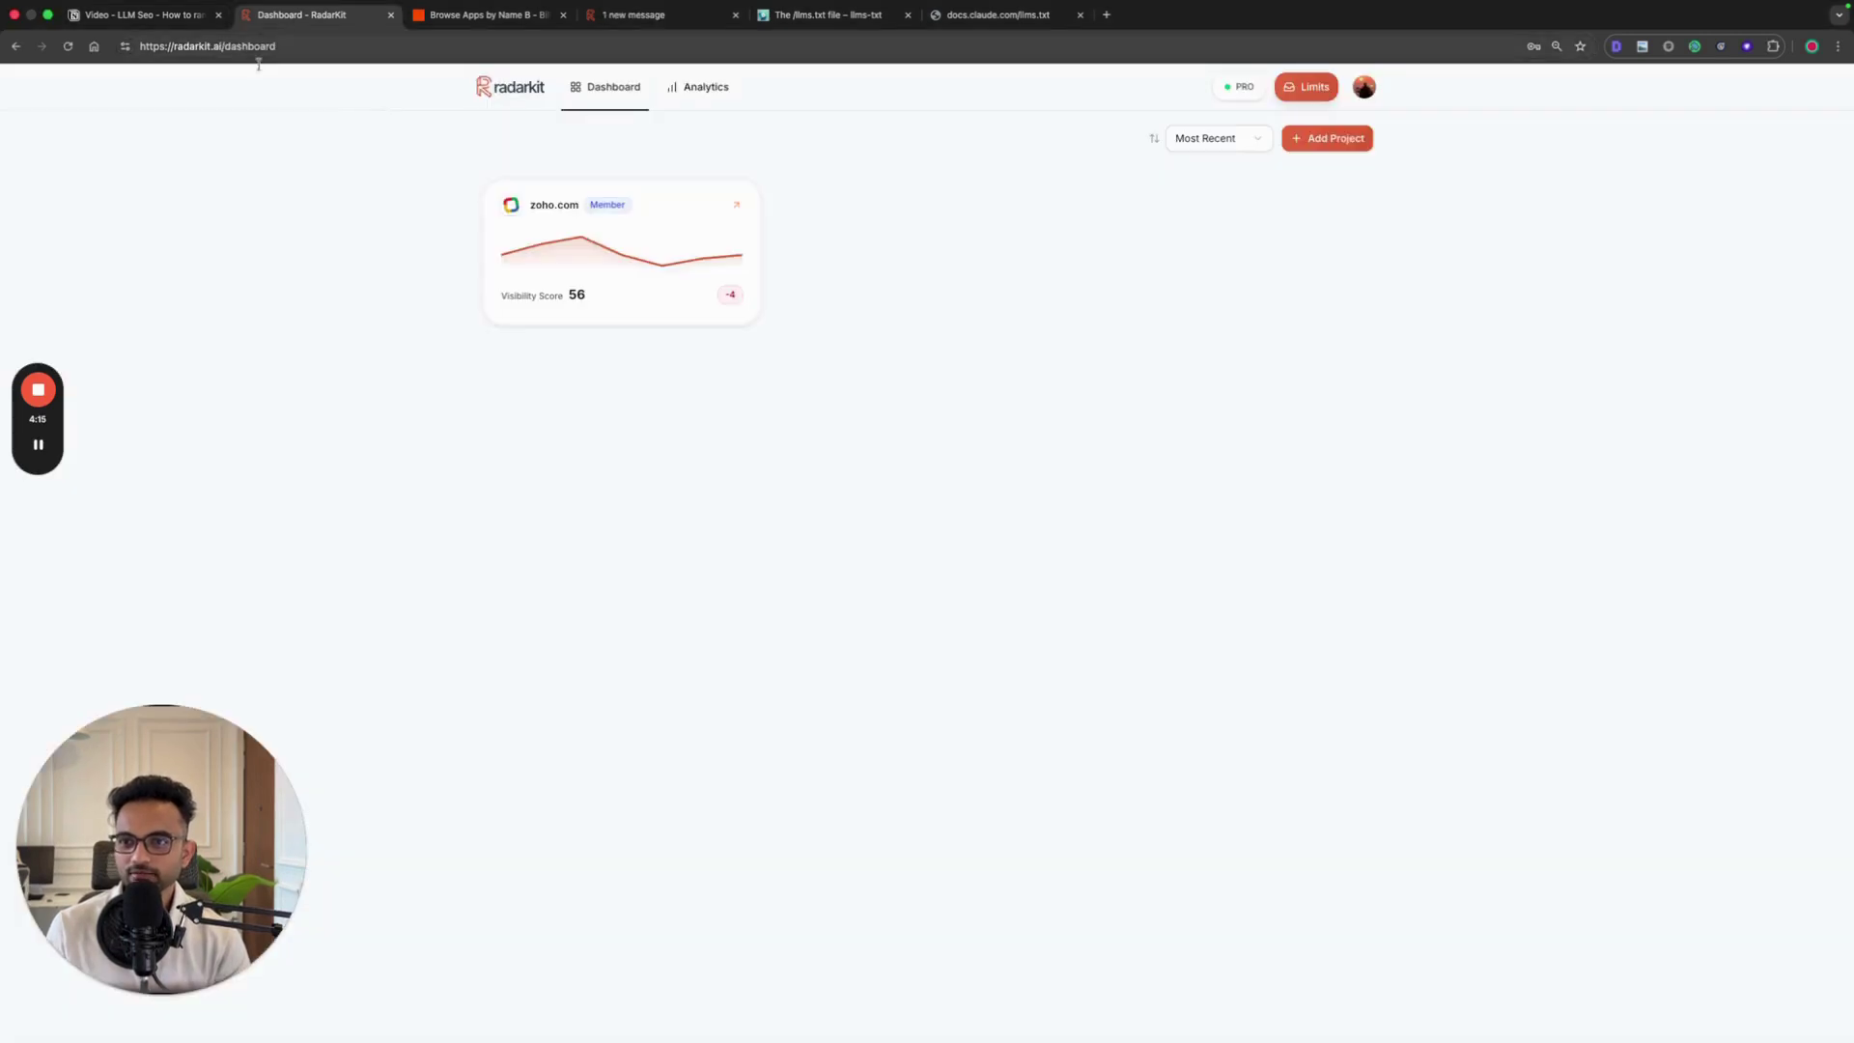
pyautogui.click(563, 224)
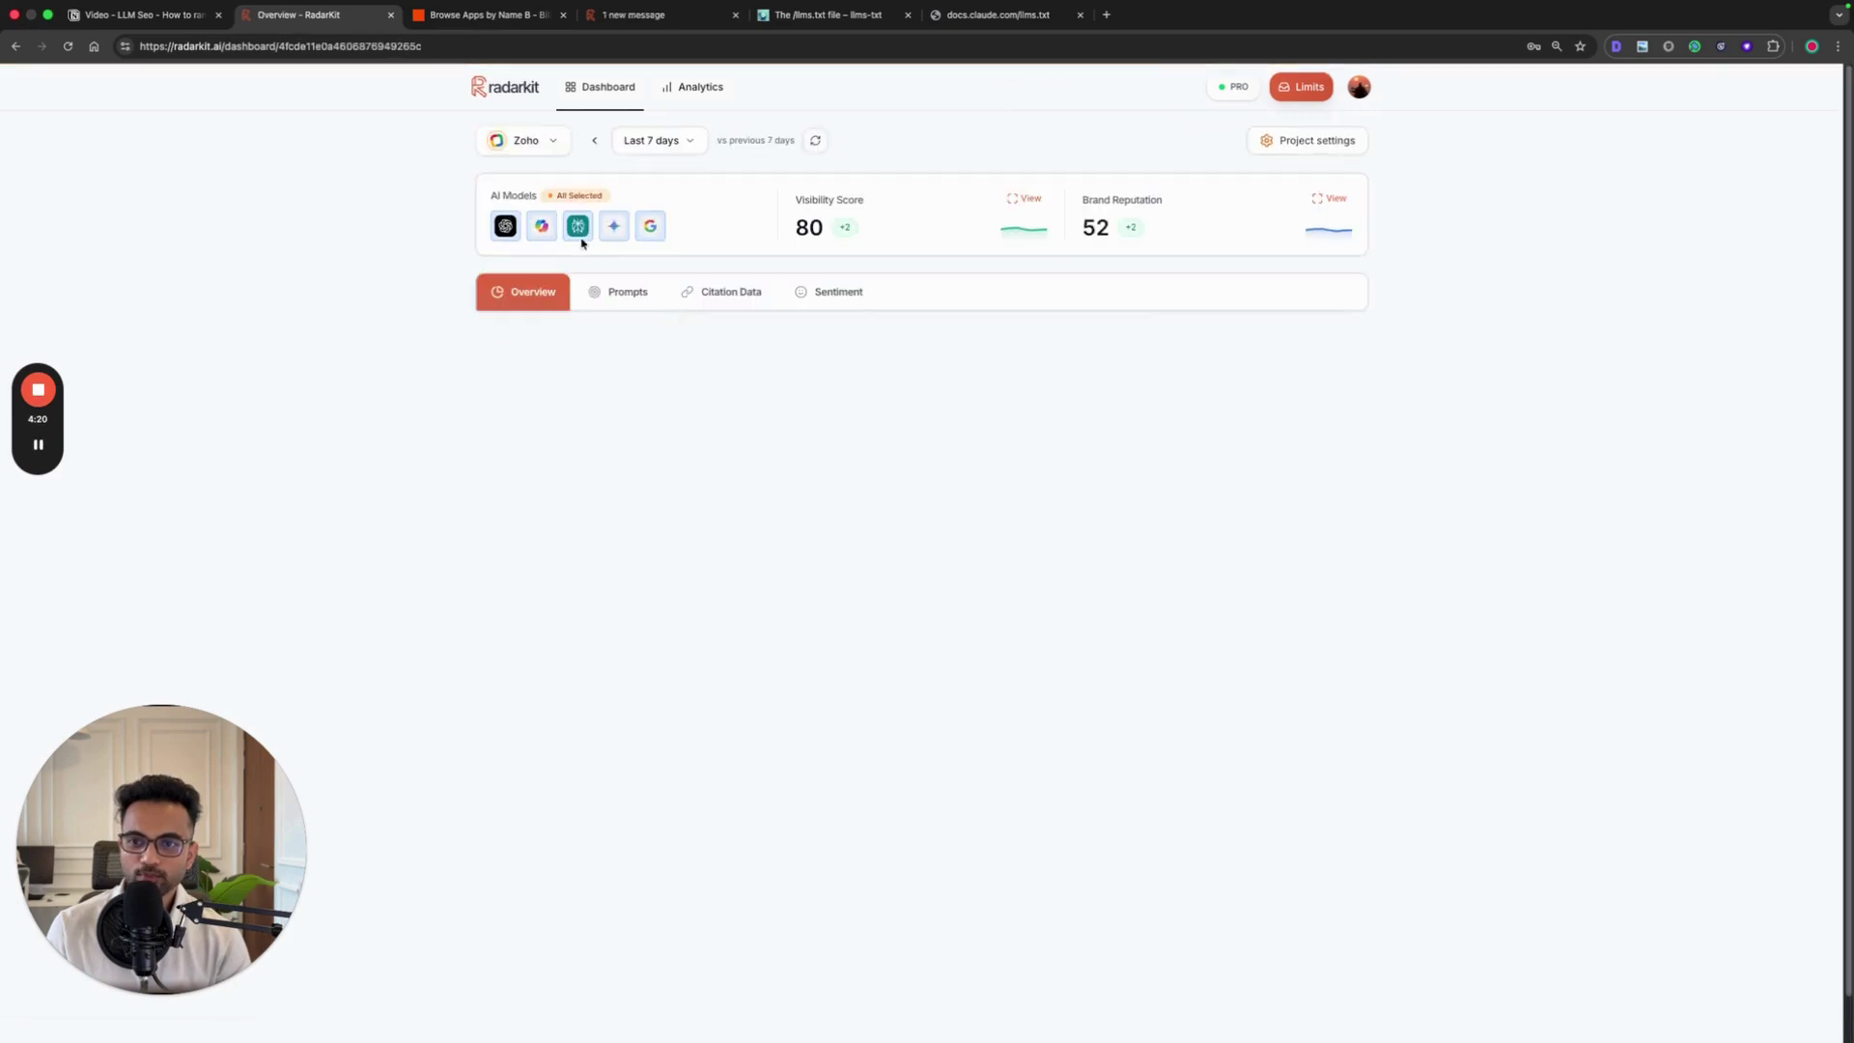
pyautogui.click(645, 300)
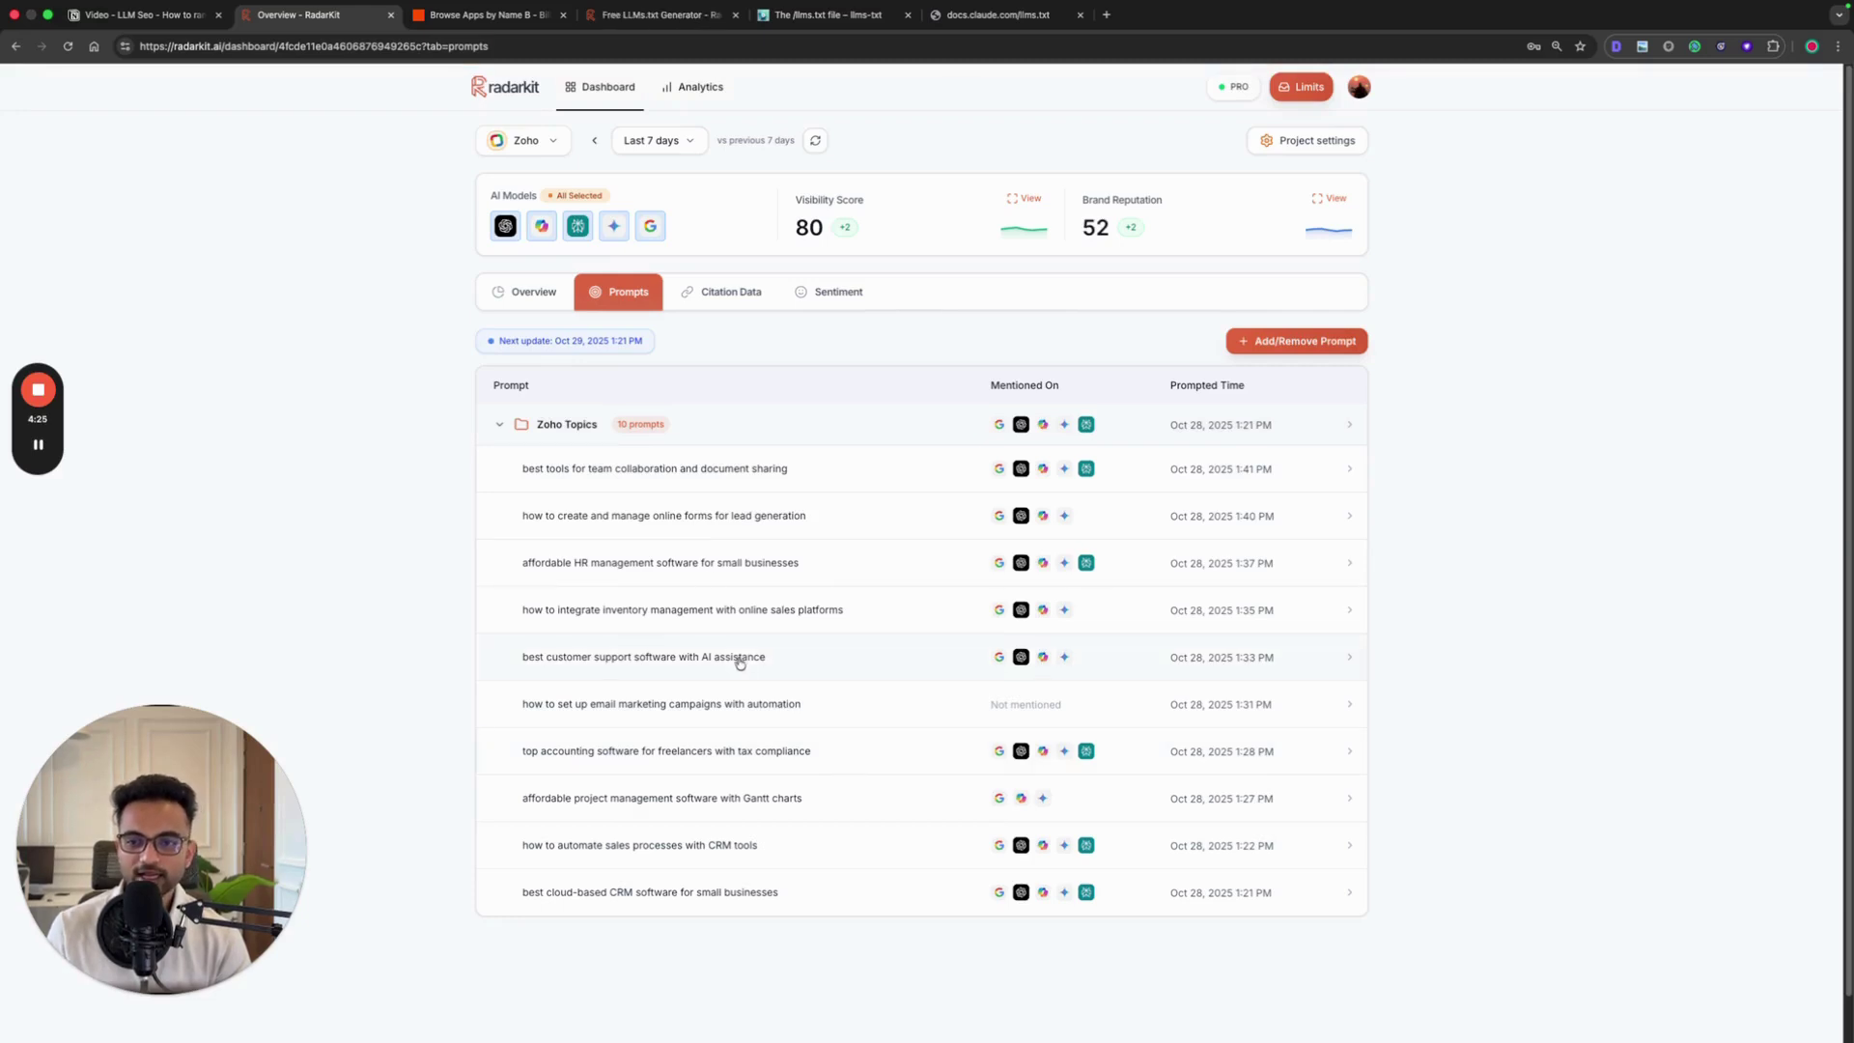
pyautogui.click(696, 499)
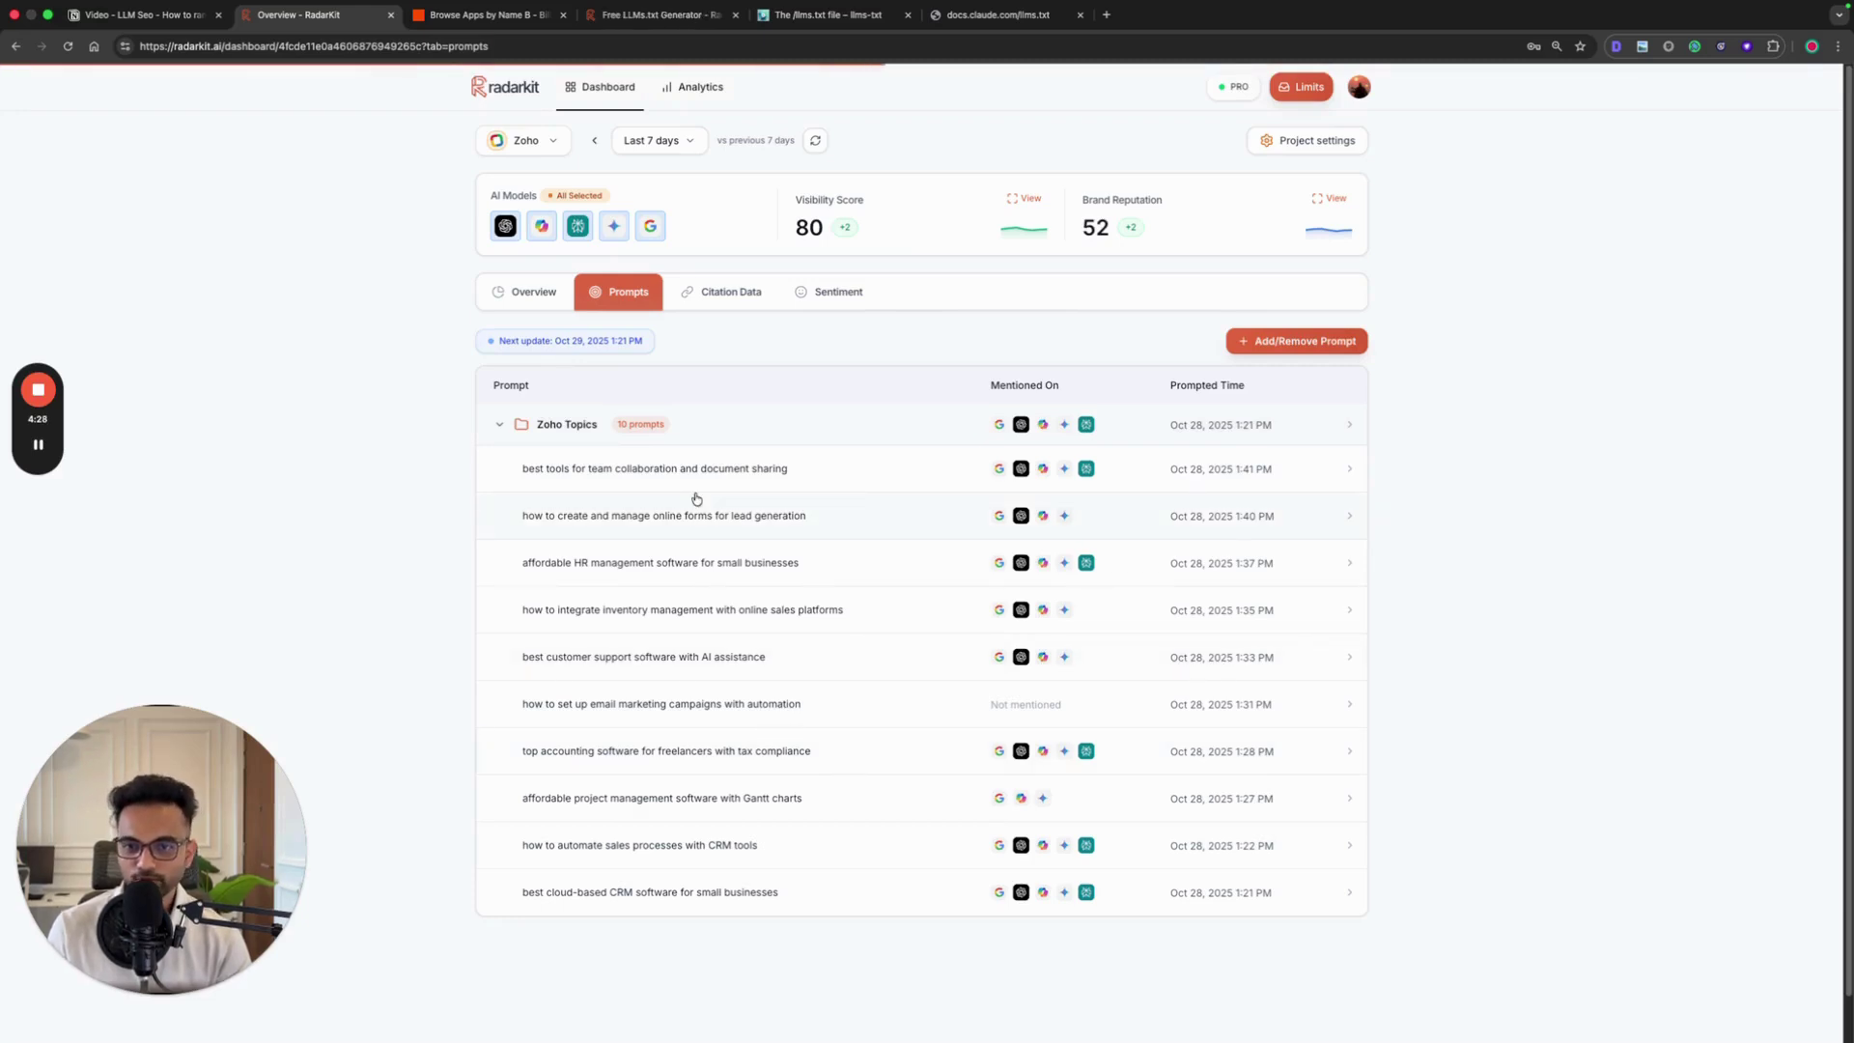
pyautogui.click(614, 376)
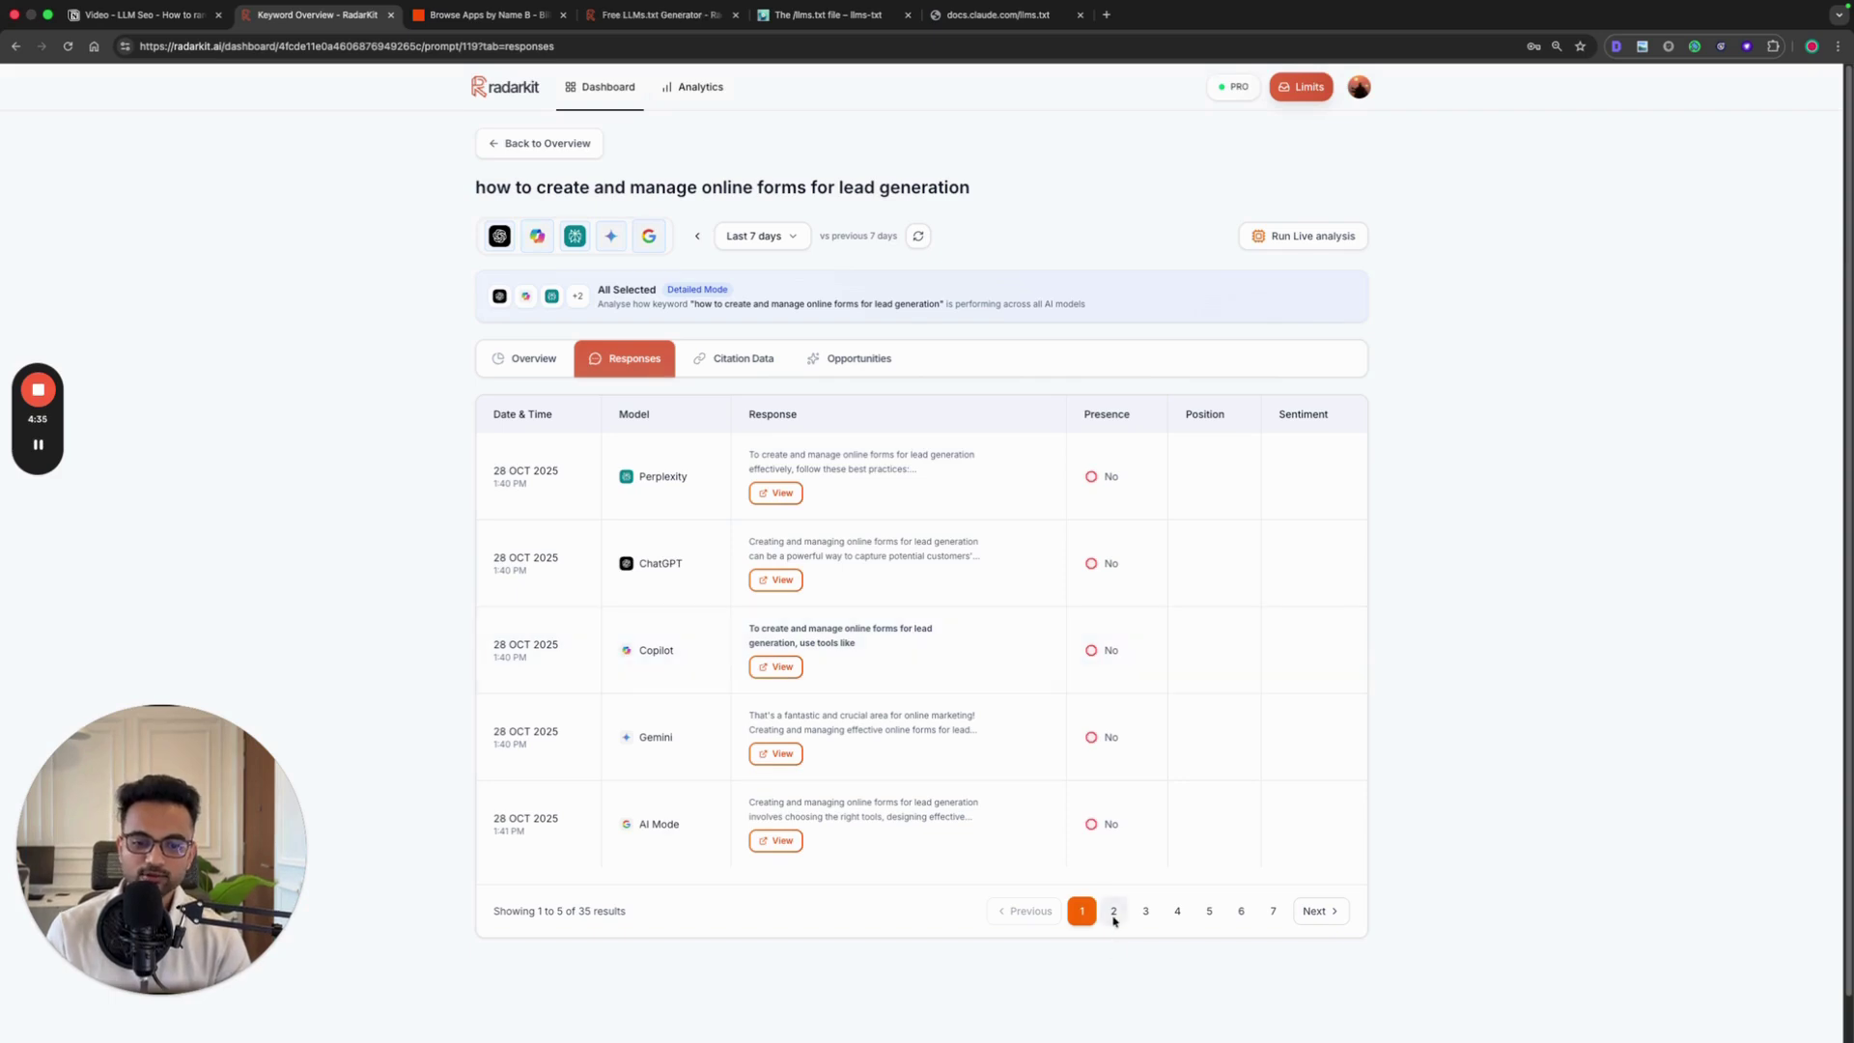
# Step: Read Gemini's response on the second results page, then return to the project overview
pyautogui.click(1113, 909)
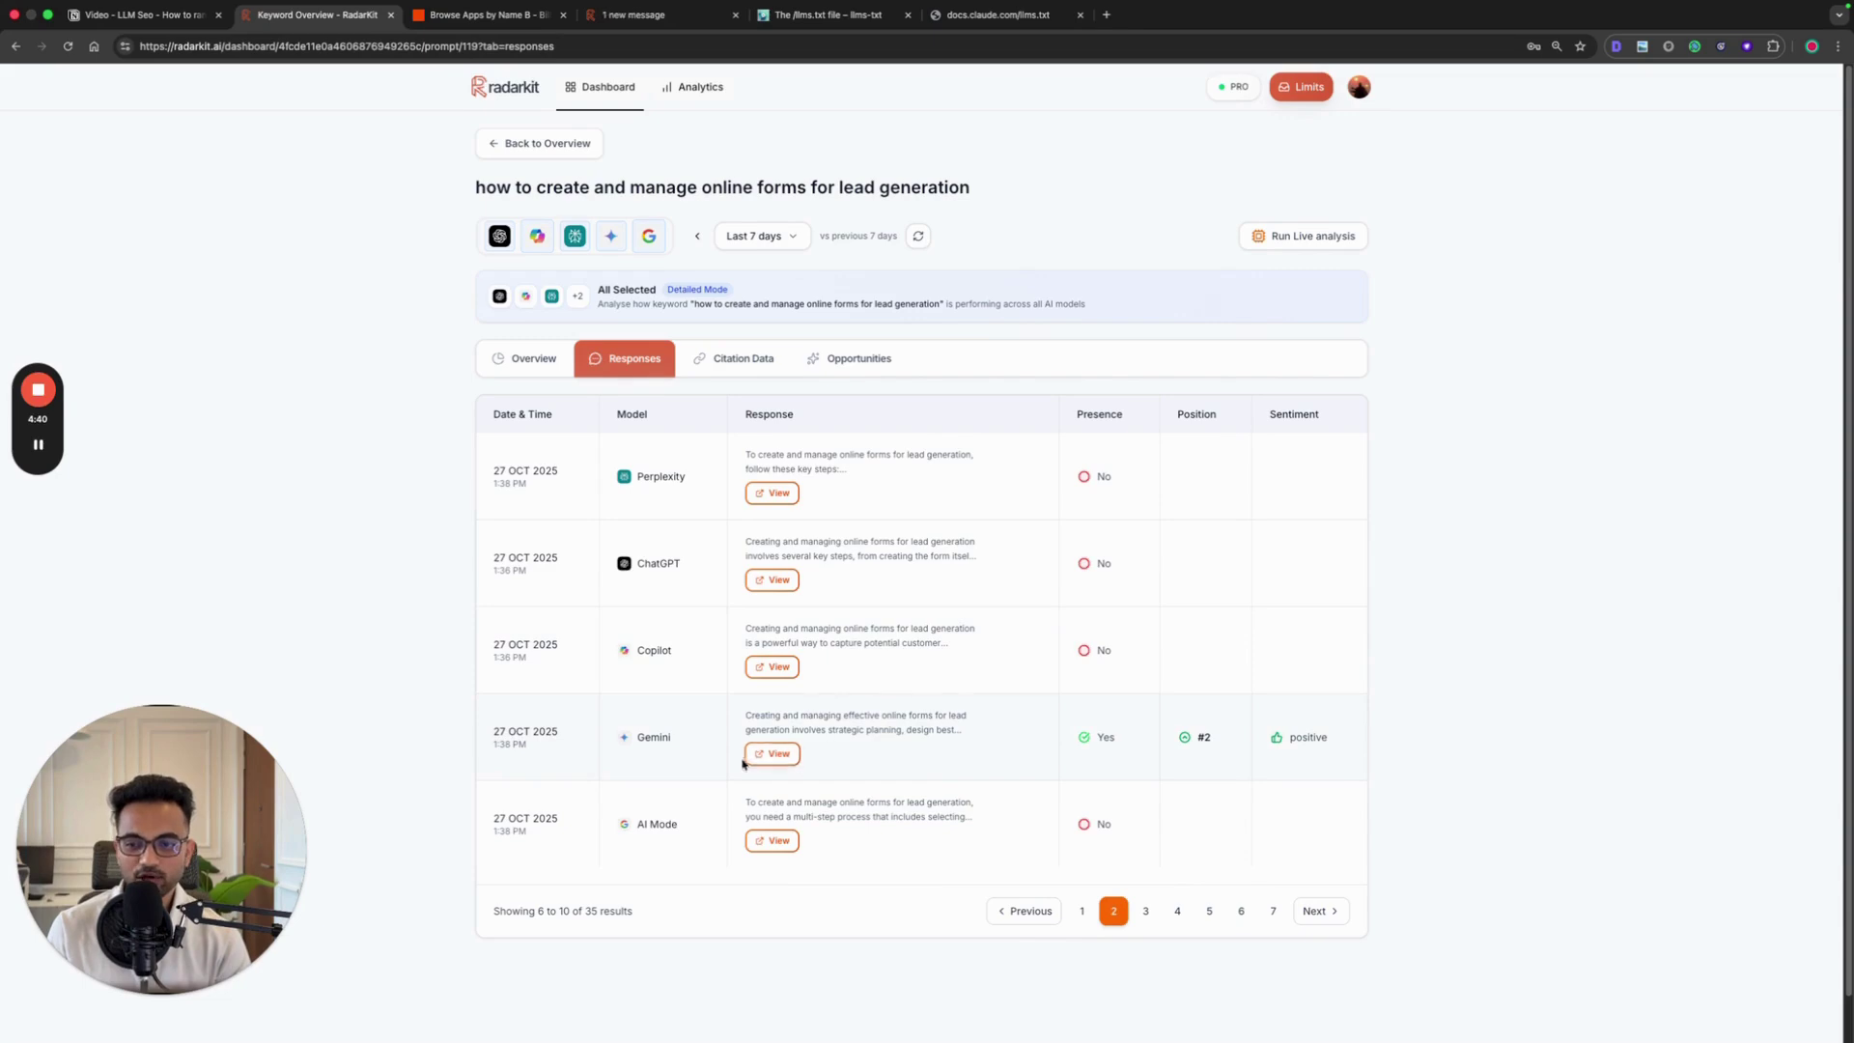
pyautogui.moveTo(475, 187); pyautogui.dragTo(985, 190)
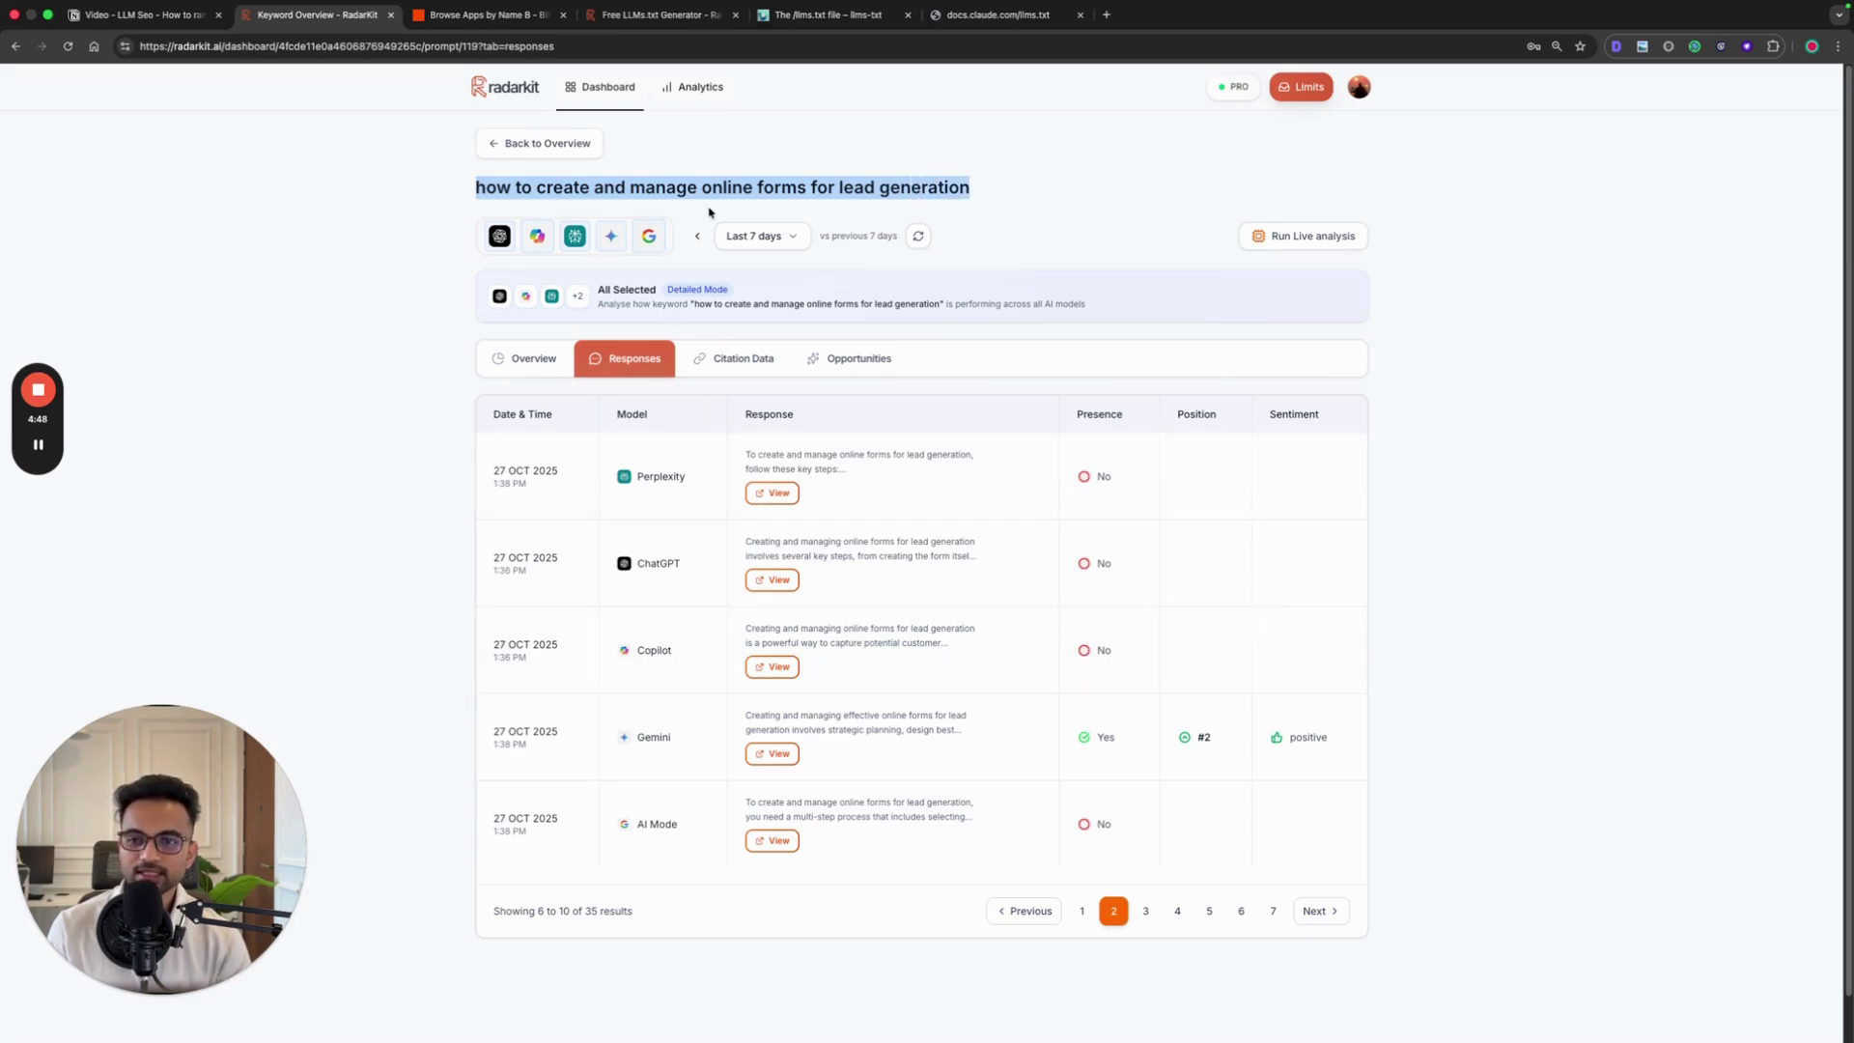
pyautogui.click(773, 755)
pyautogui.click(305, 491)
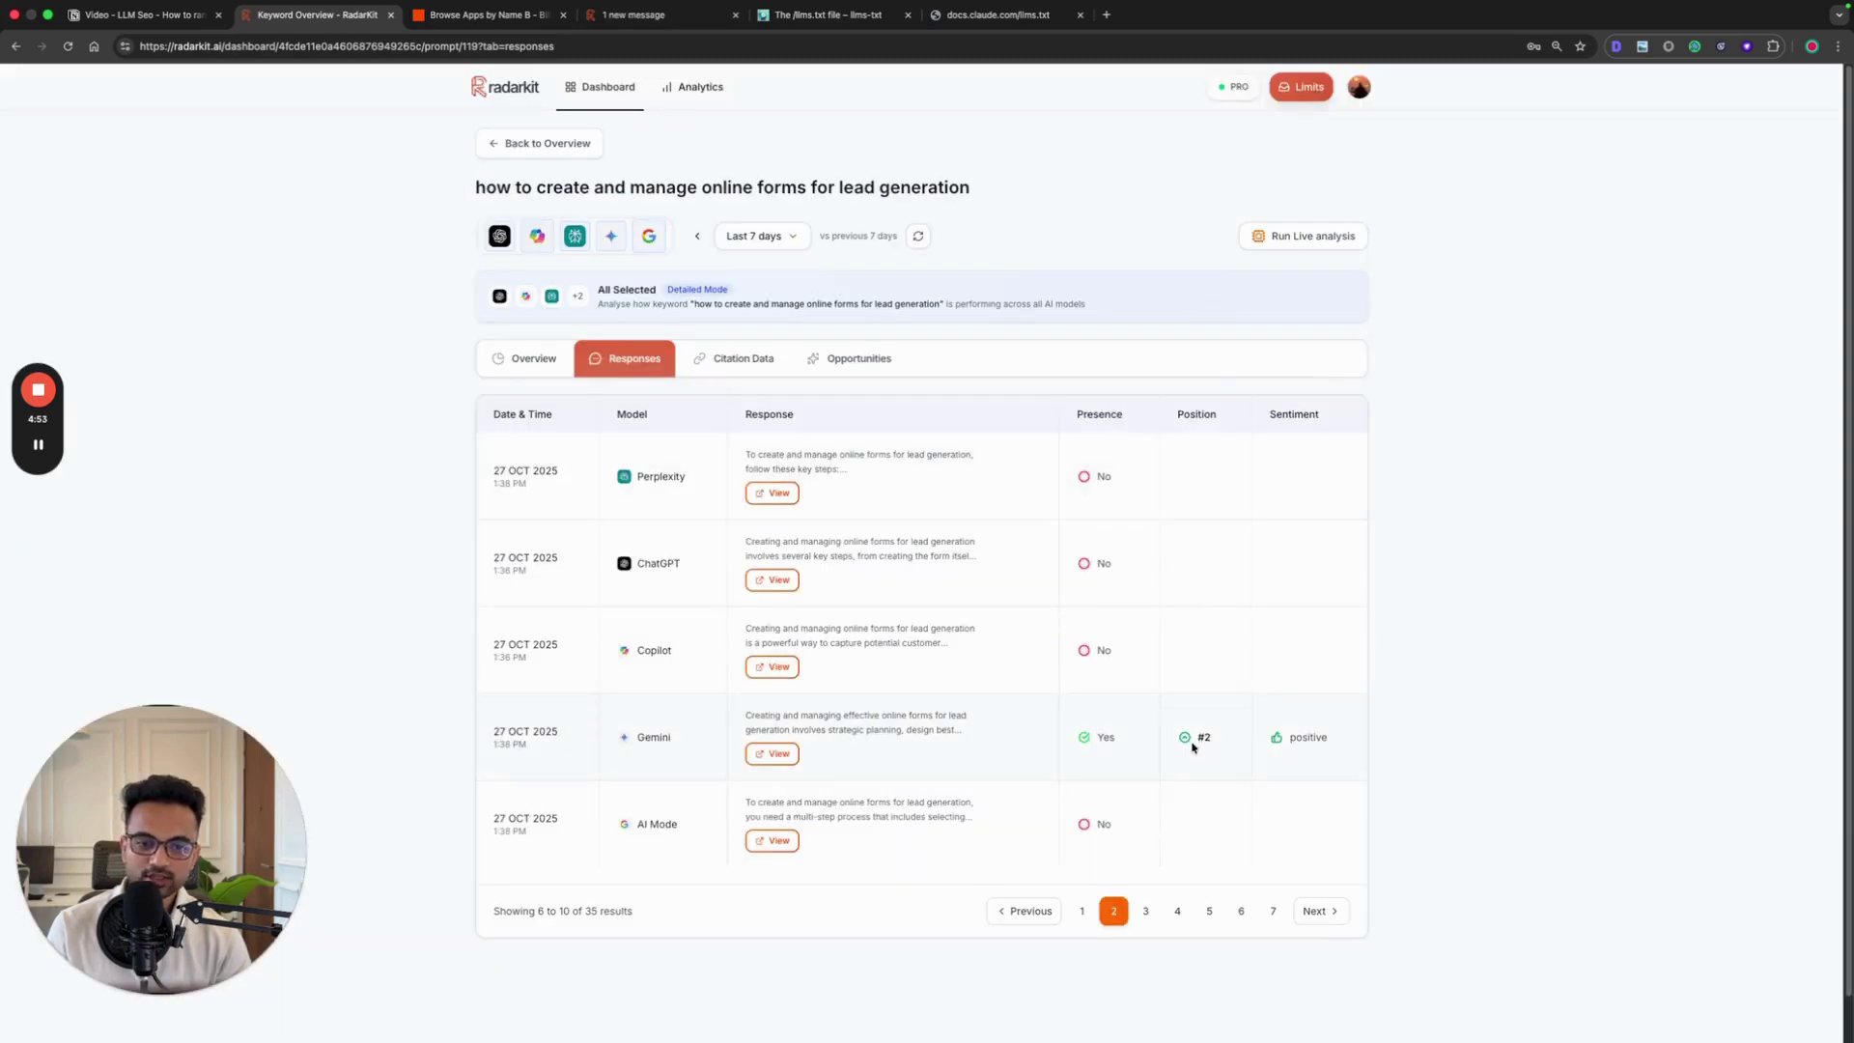
pyautogui.click(776, 756)
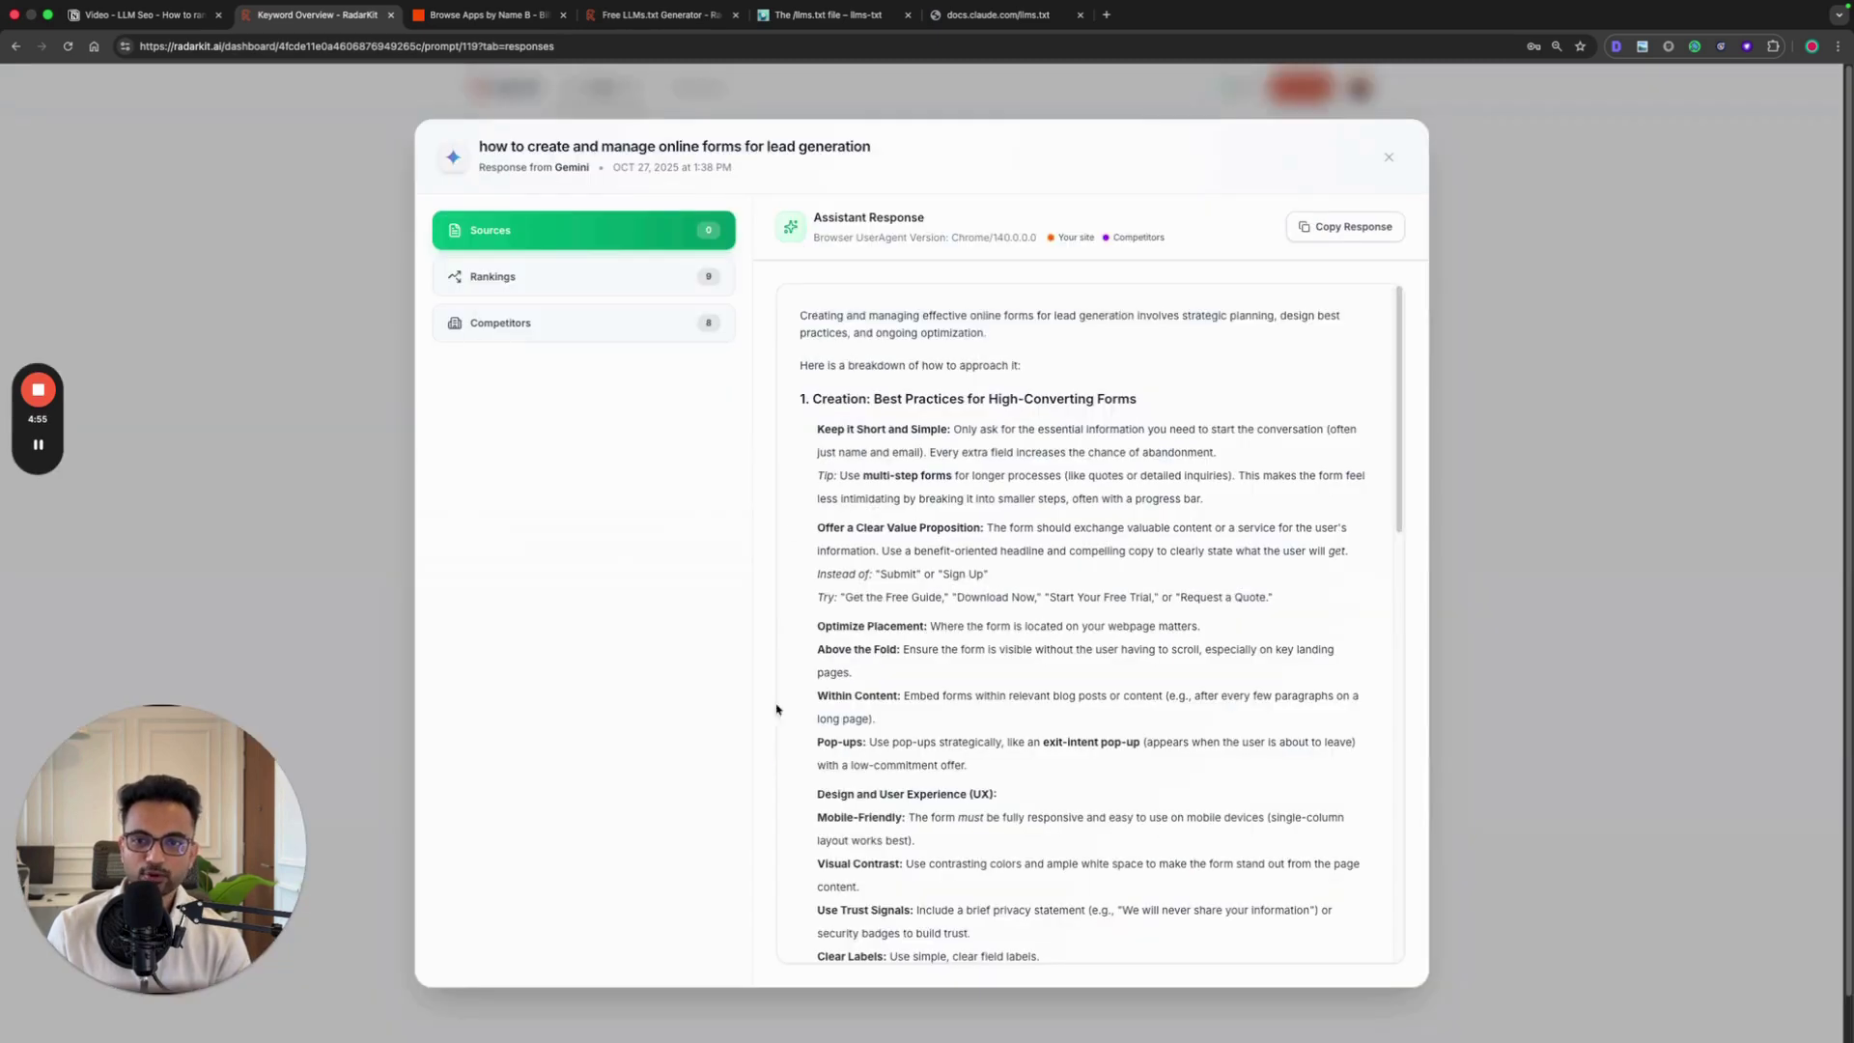
pyautogui.moveTo(798, 325); pyautogui.dragTo(1162, 792)
pyautogui.scroll(15, 1154, 777)
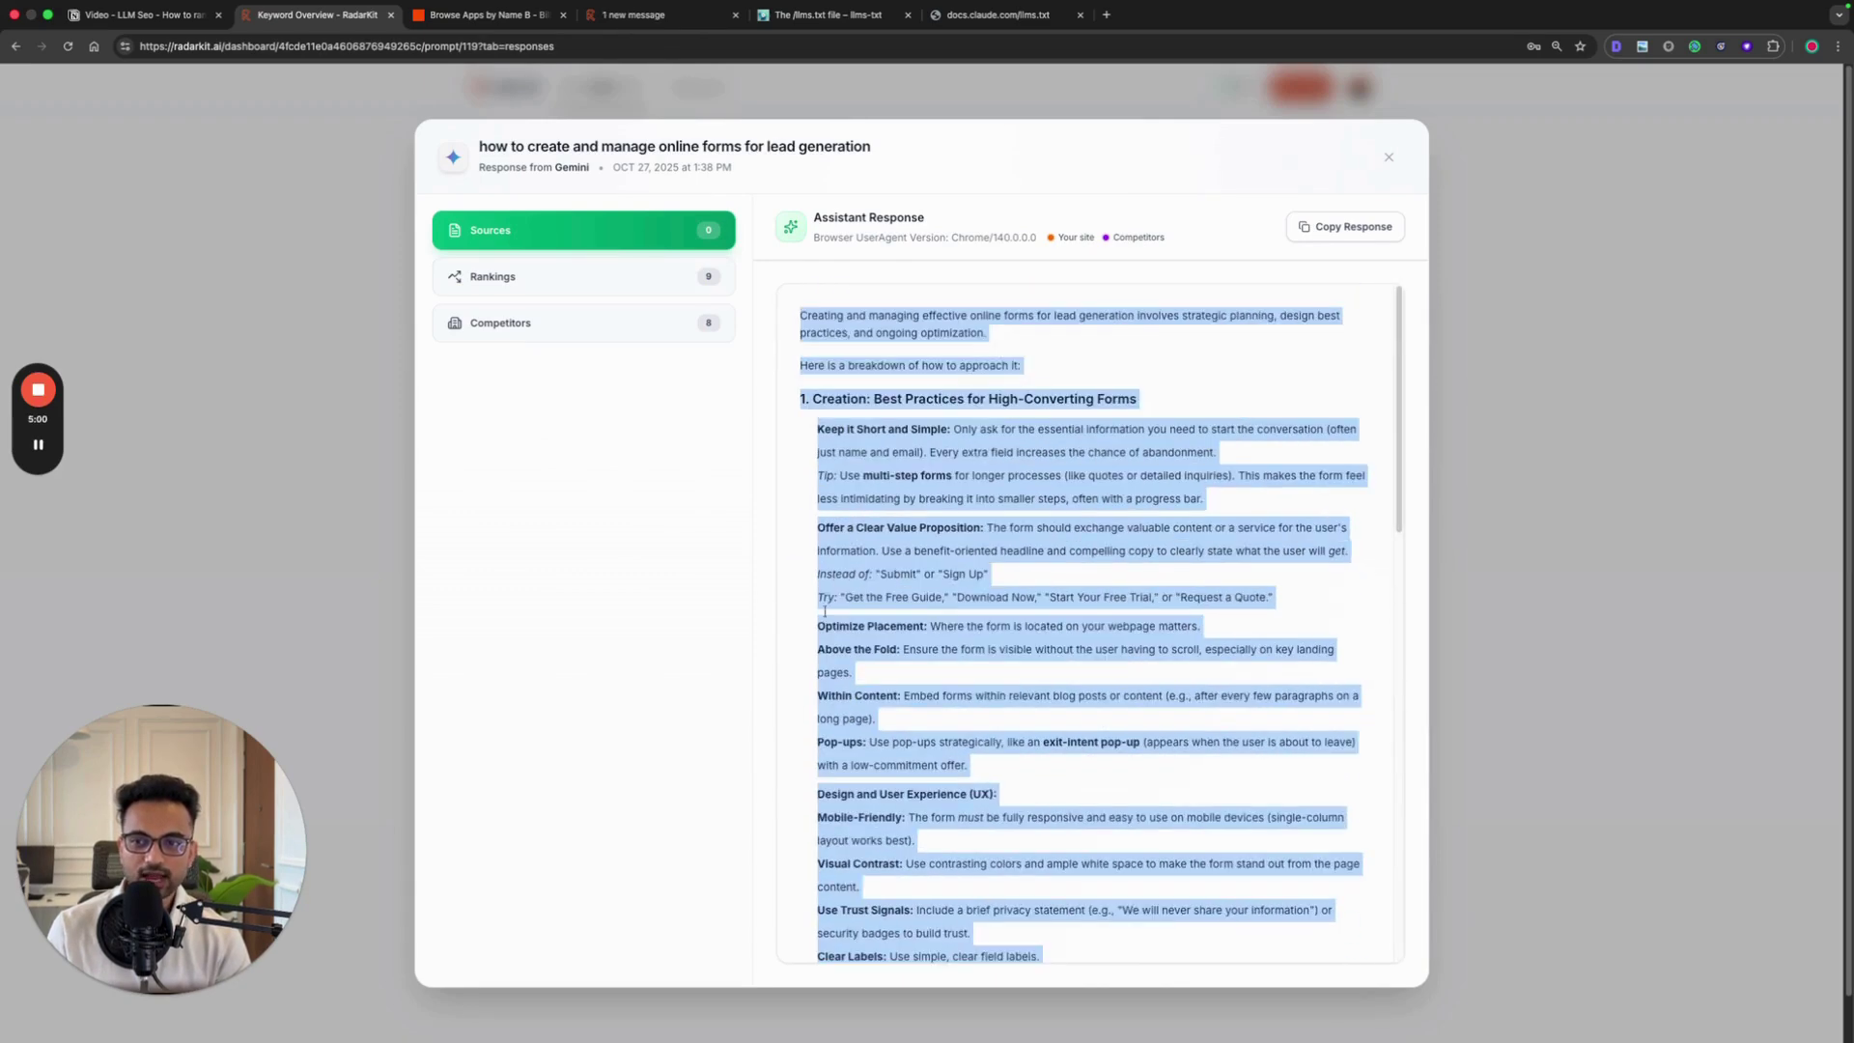
pyautogui.click(354, 469)
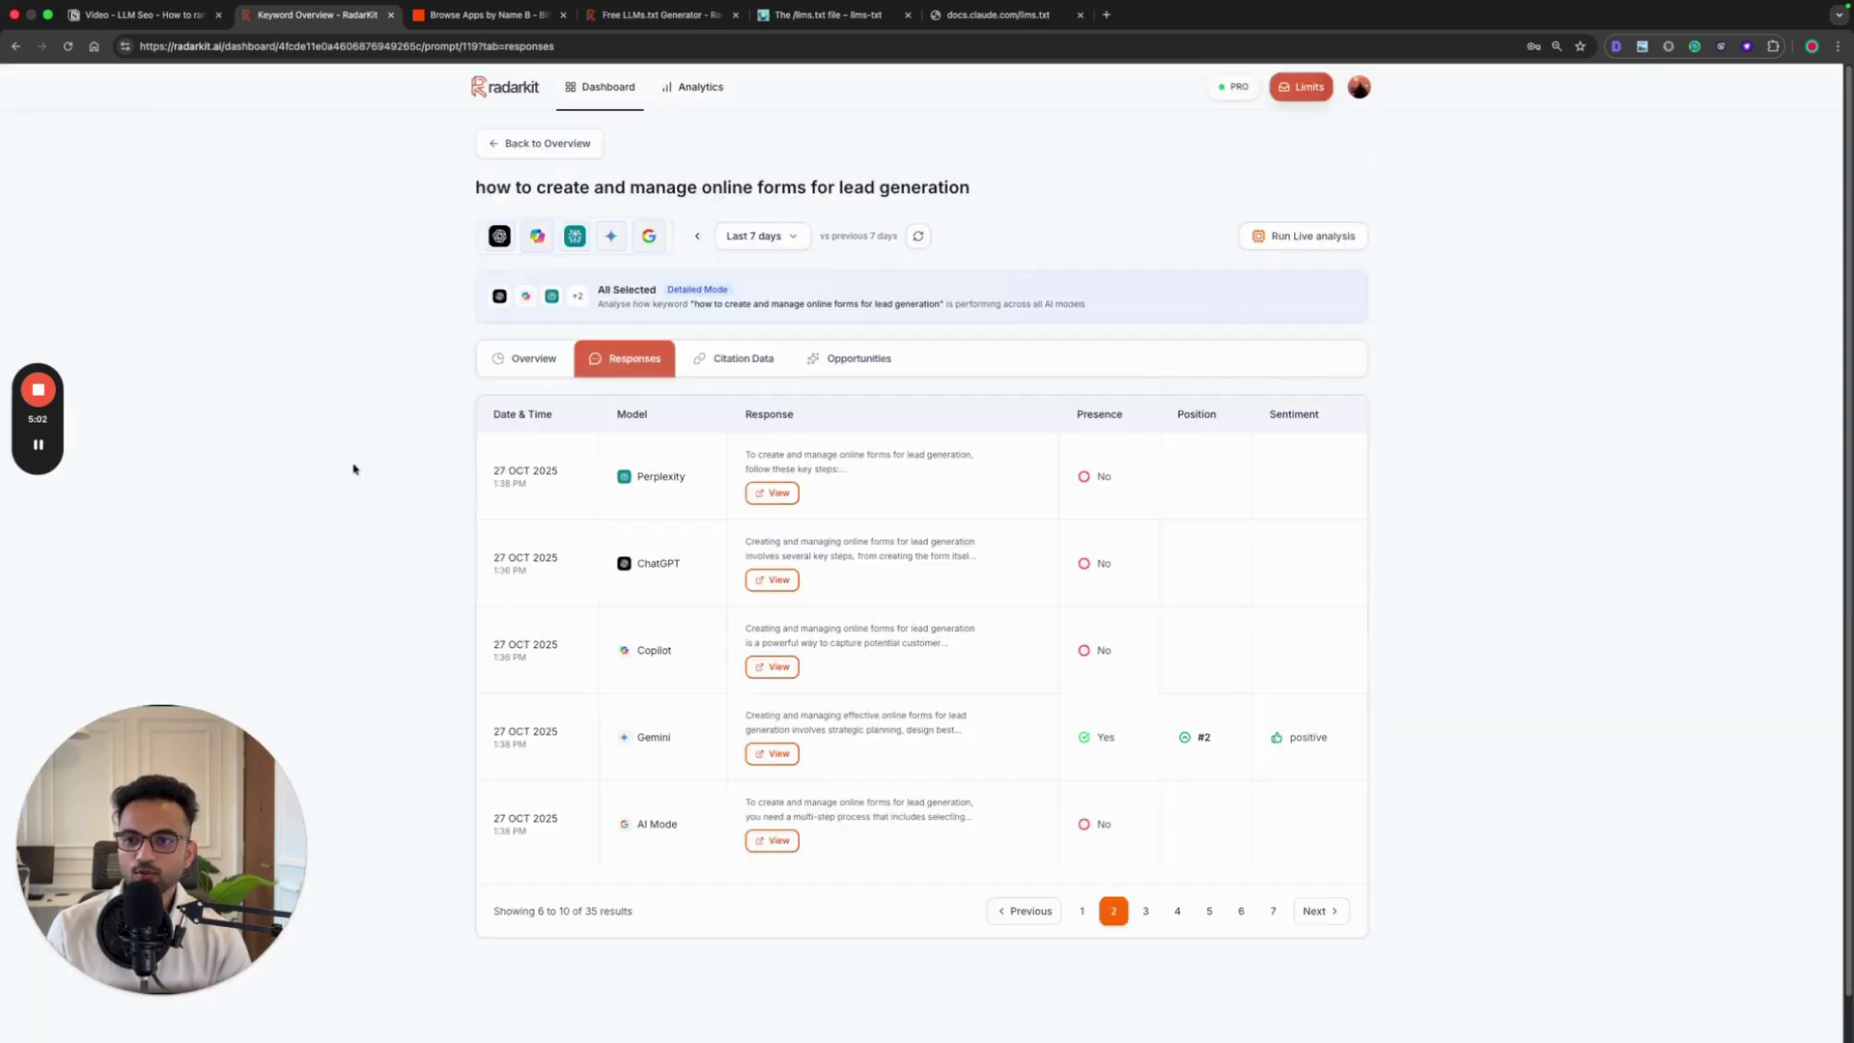
pyautogui.click(518, 150)
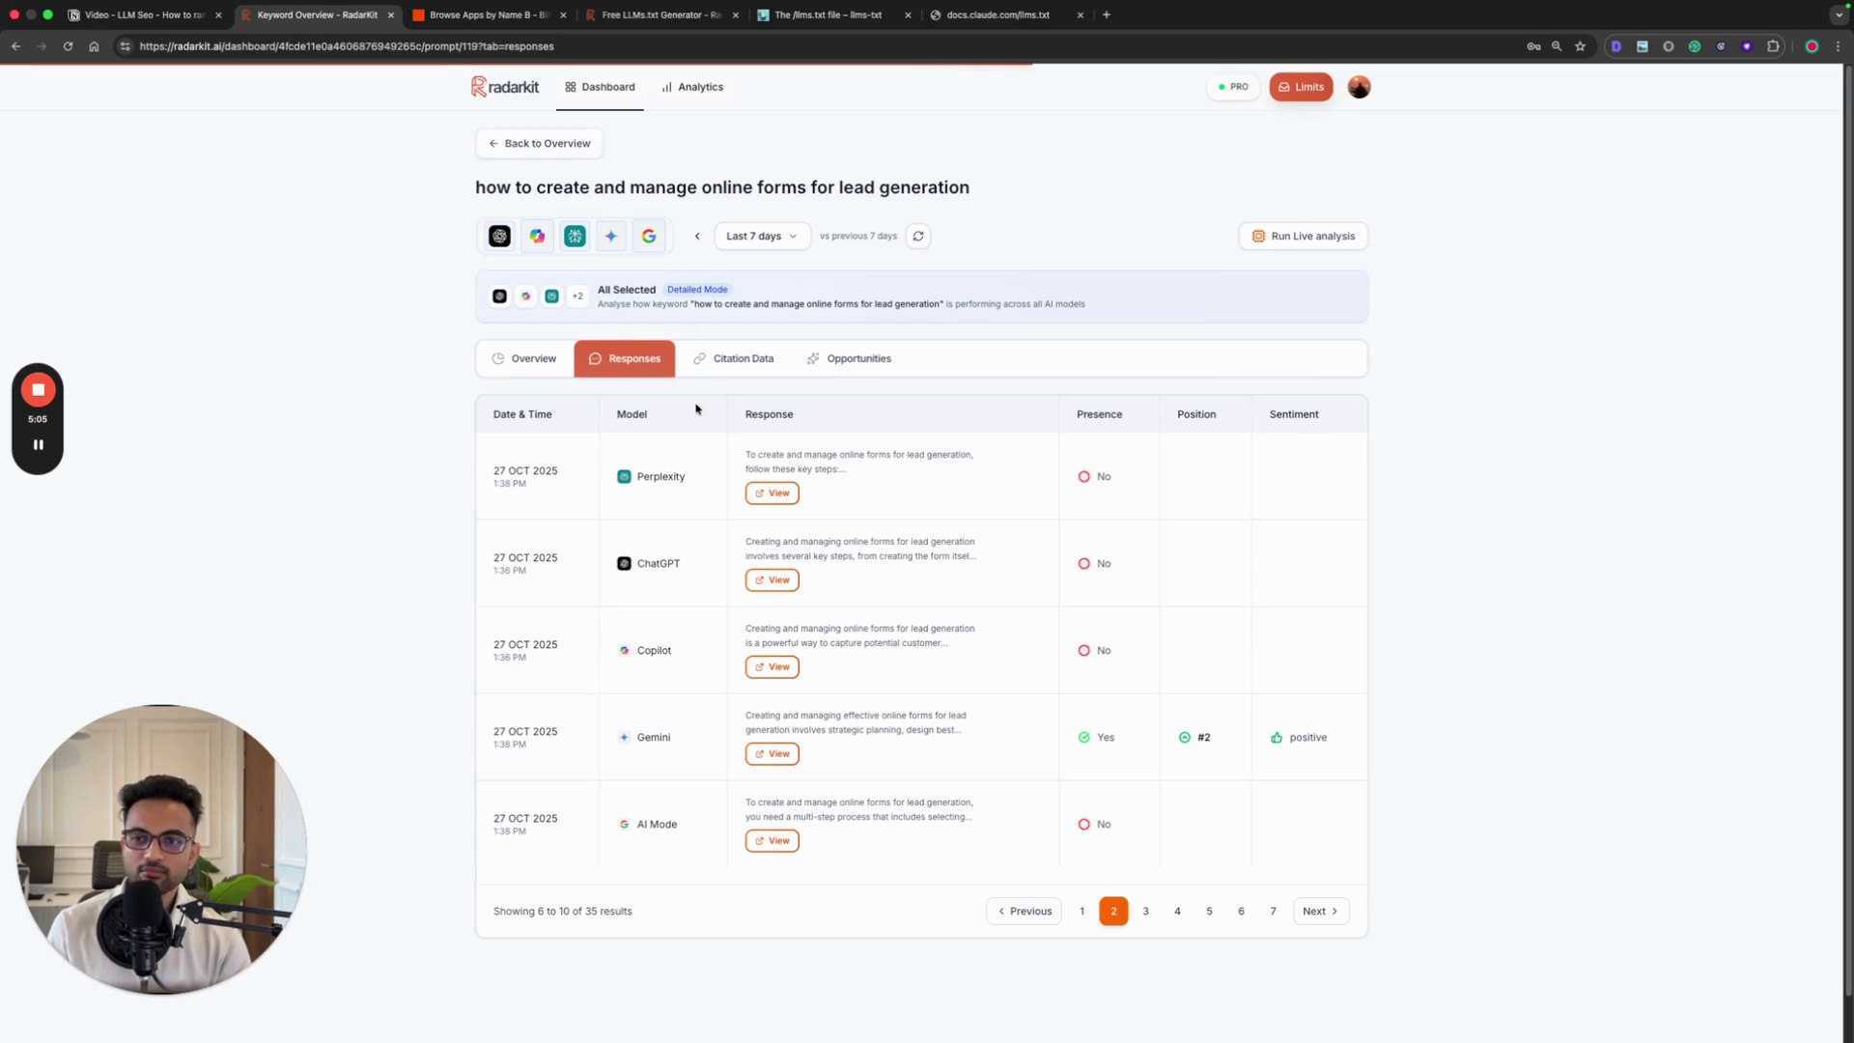
# Step: Open the 'affordable HR management software for small businesses' prompt and review Perplexity's sourced response
pyautogui.click(627, 293)
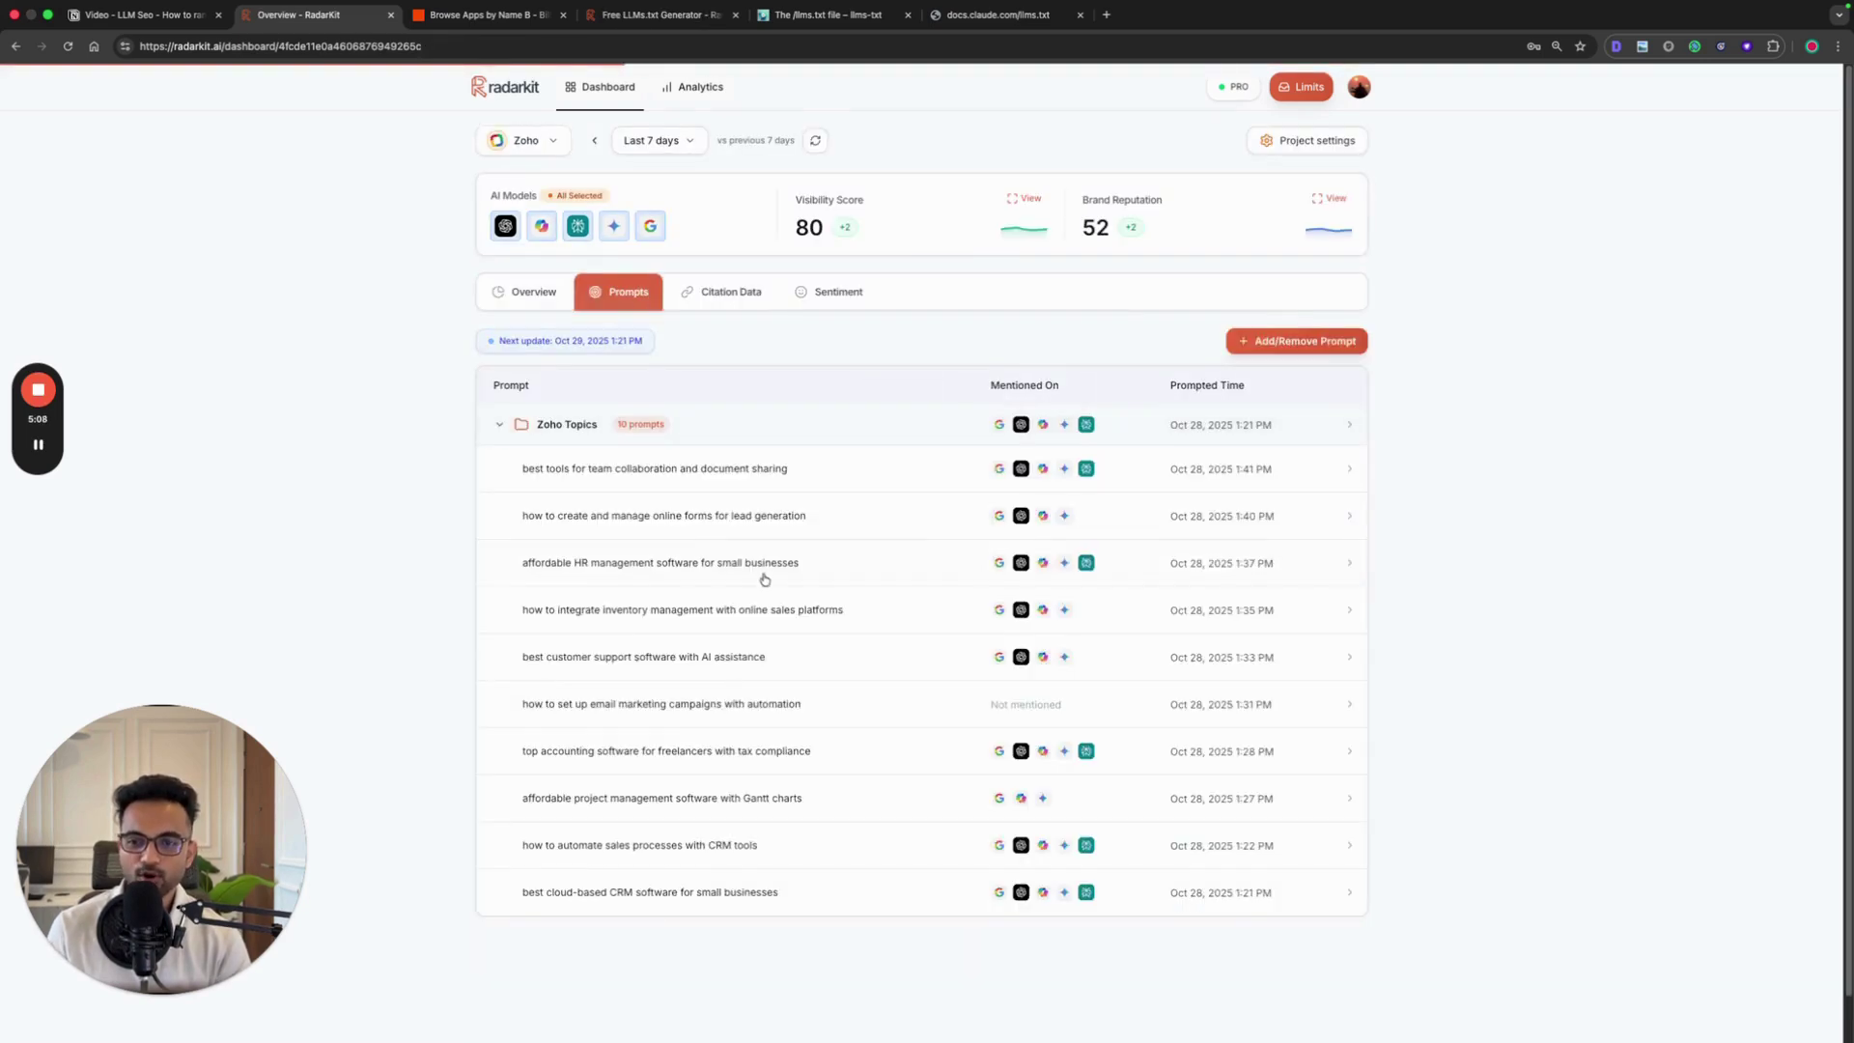
pyautogui.scroll(-1, 641, 580)
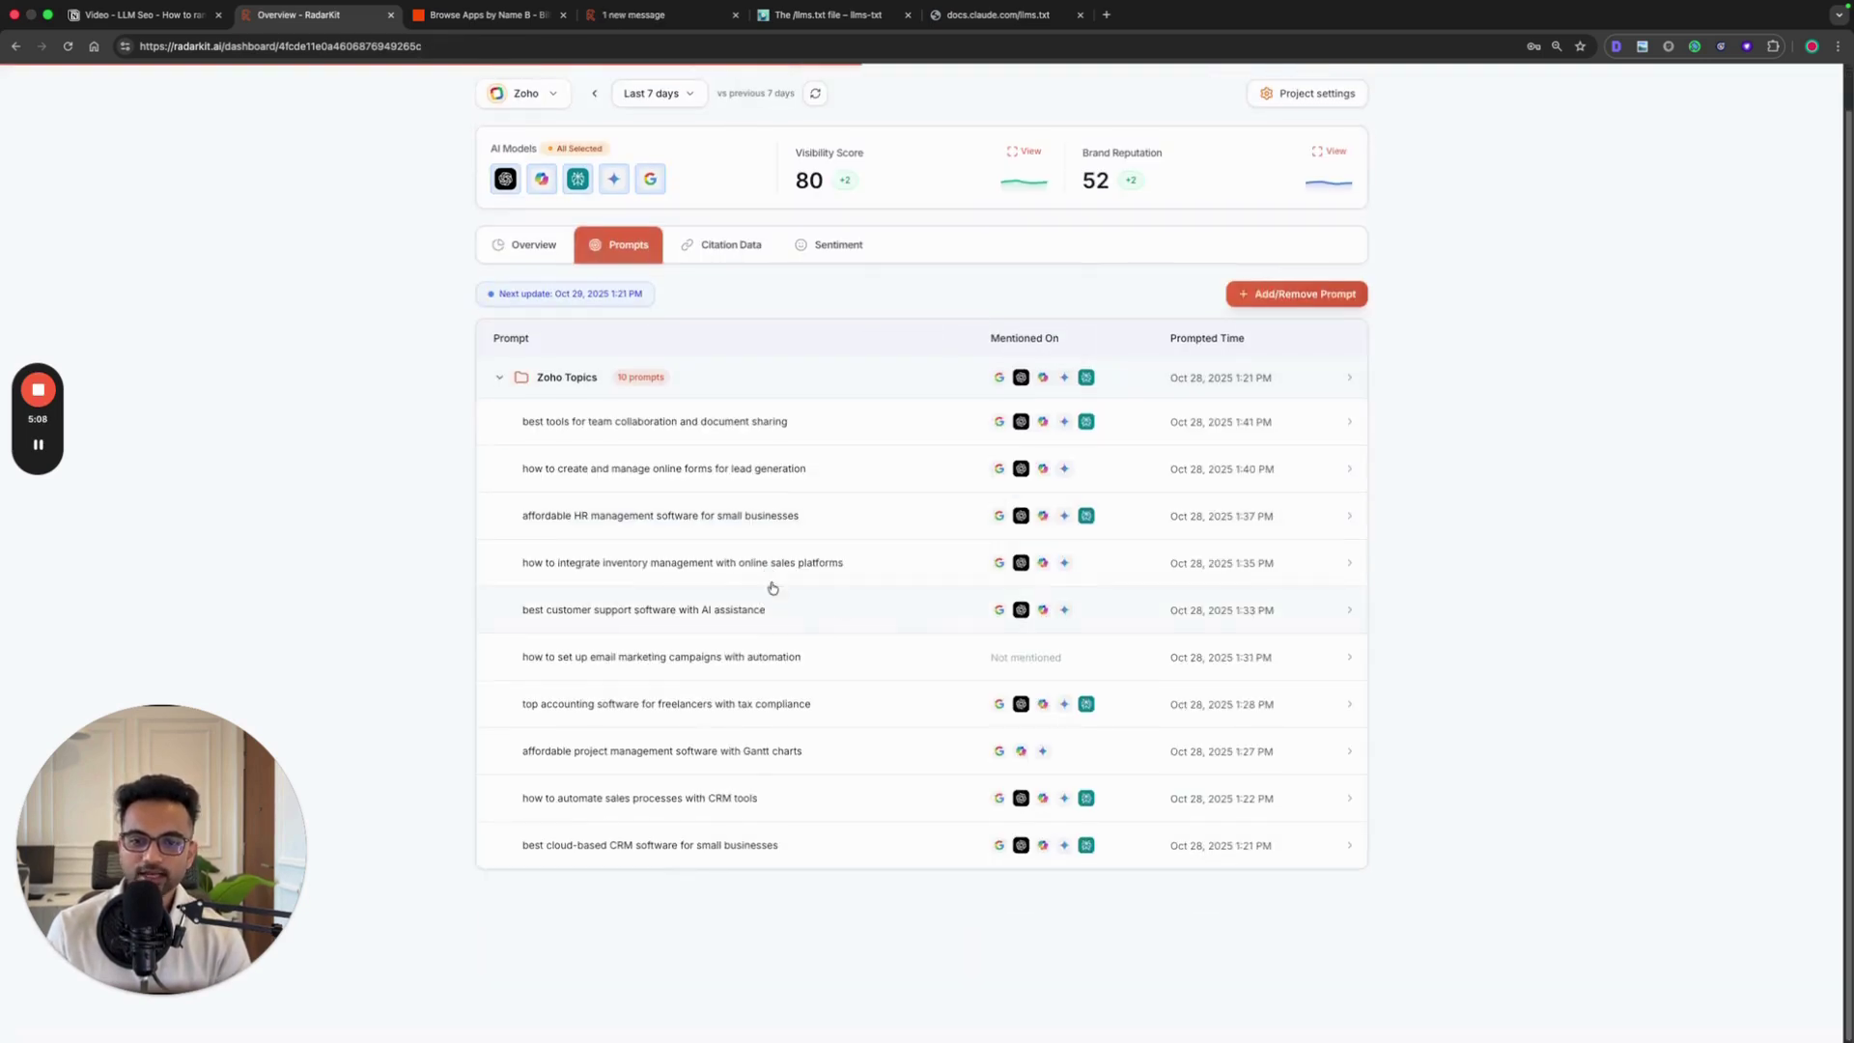
pyautogui.click(666, 514)
pyautogui.click(628, 293)
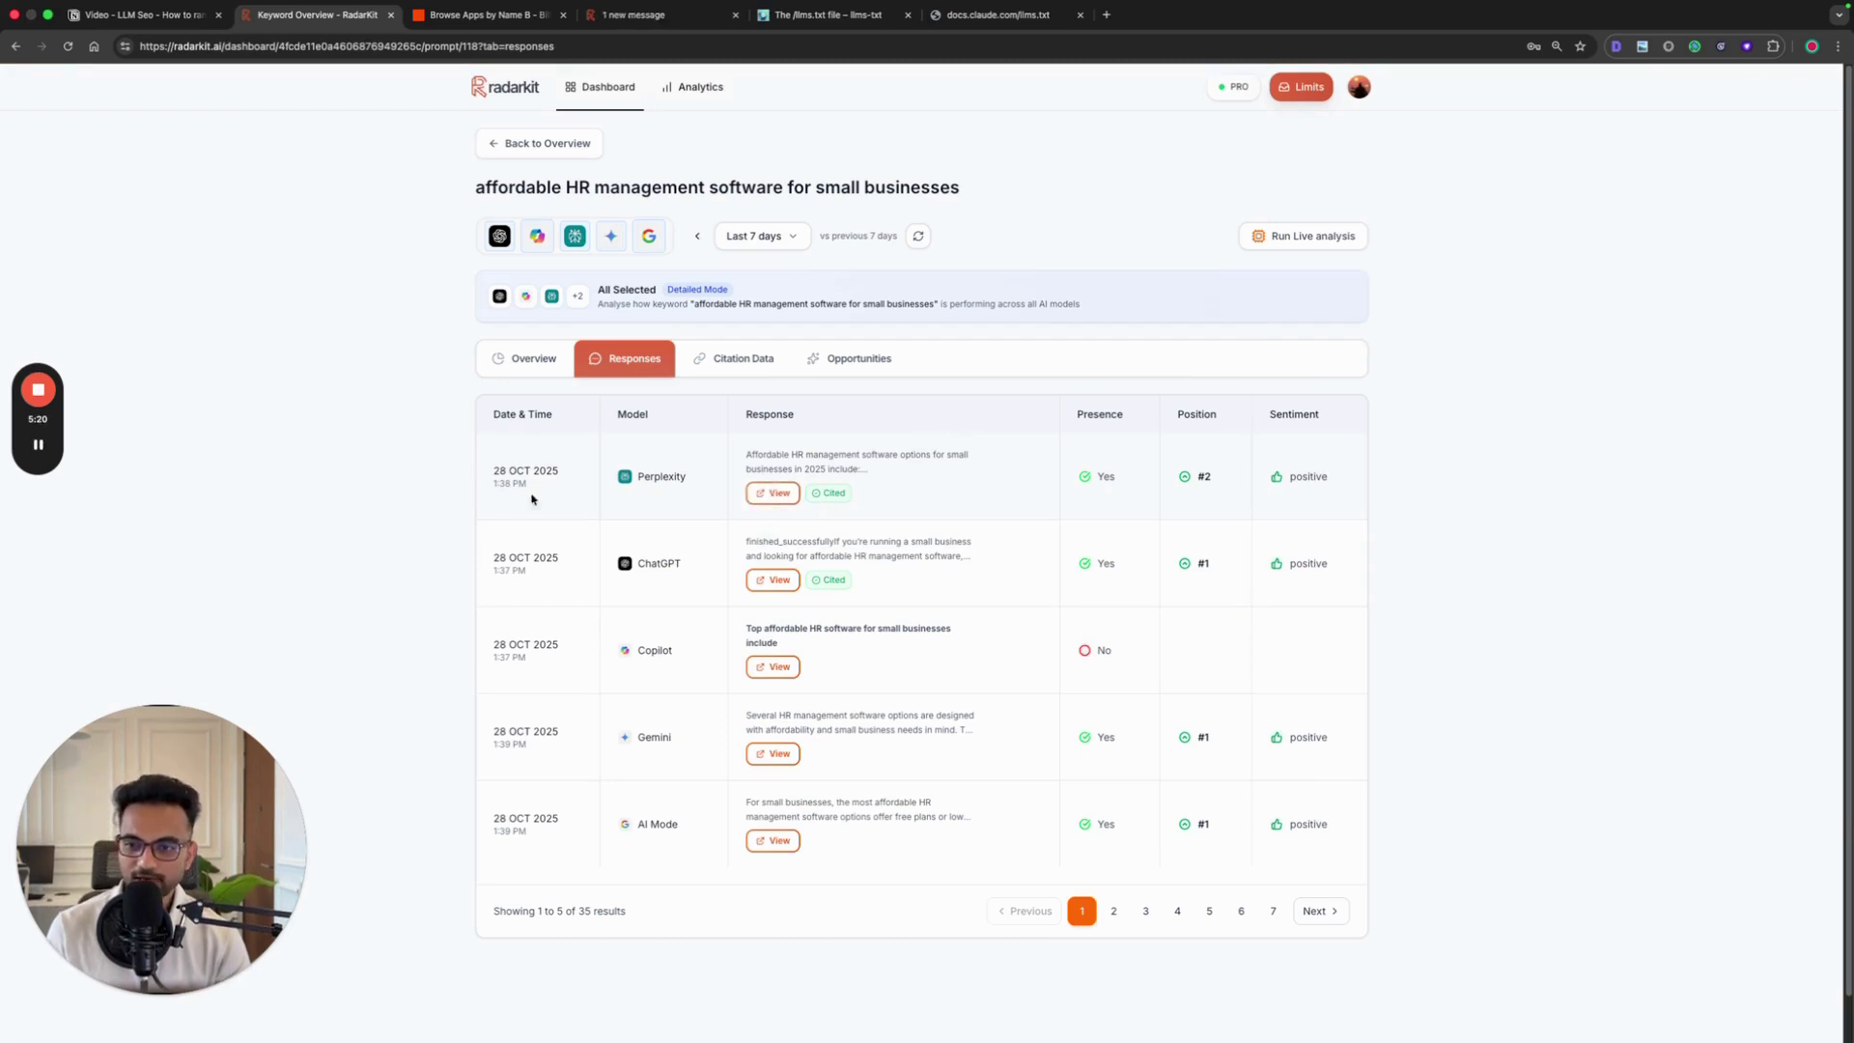
pyautogui.moveTo(531, 498); pyautogui.dragTo(561, 482)
pyautogui.moveTo(474, 187); pyautogui.dragTo(971, 183)
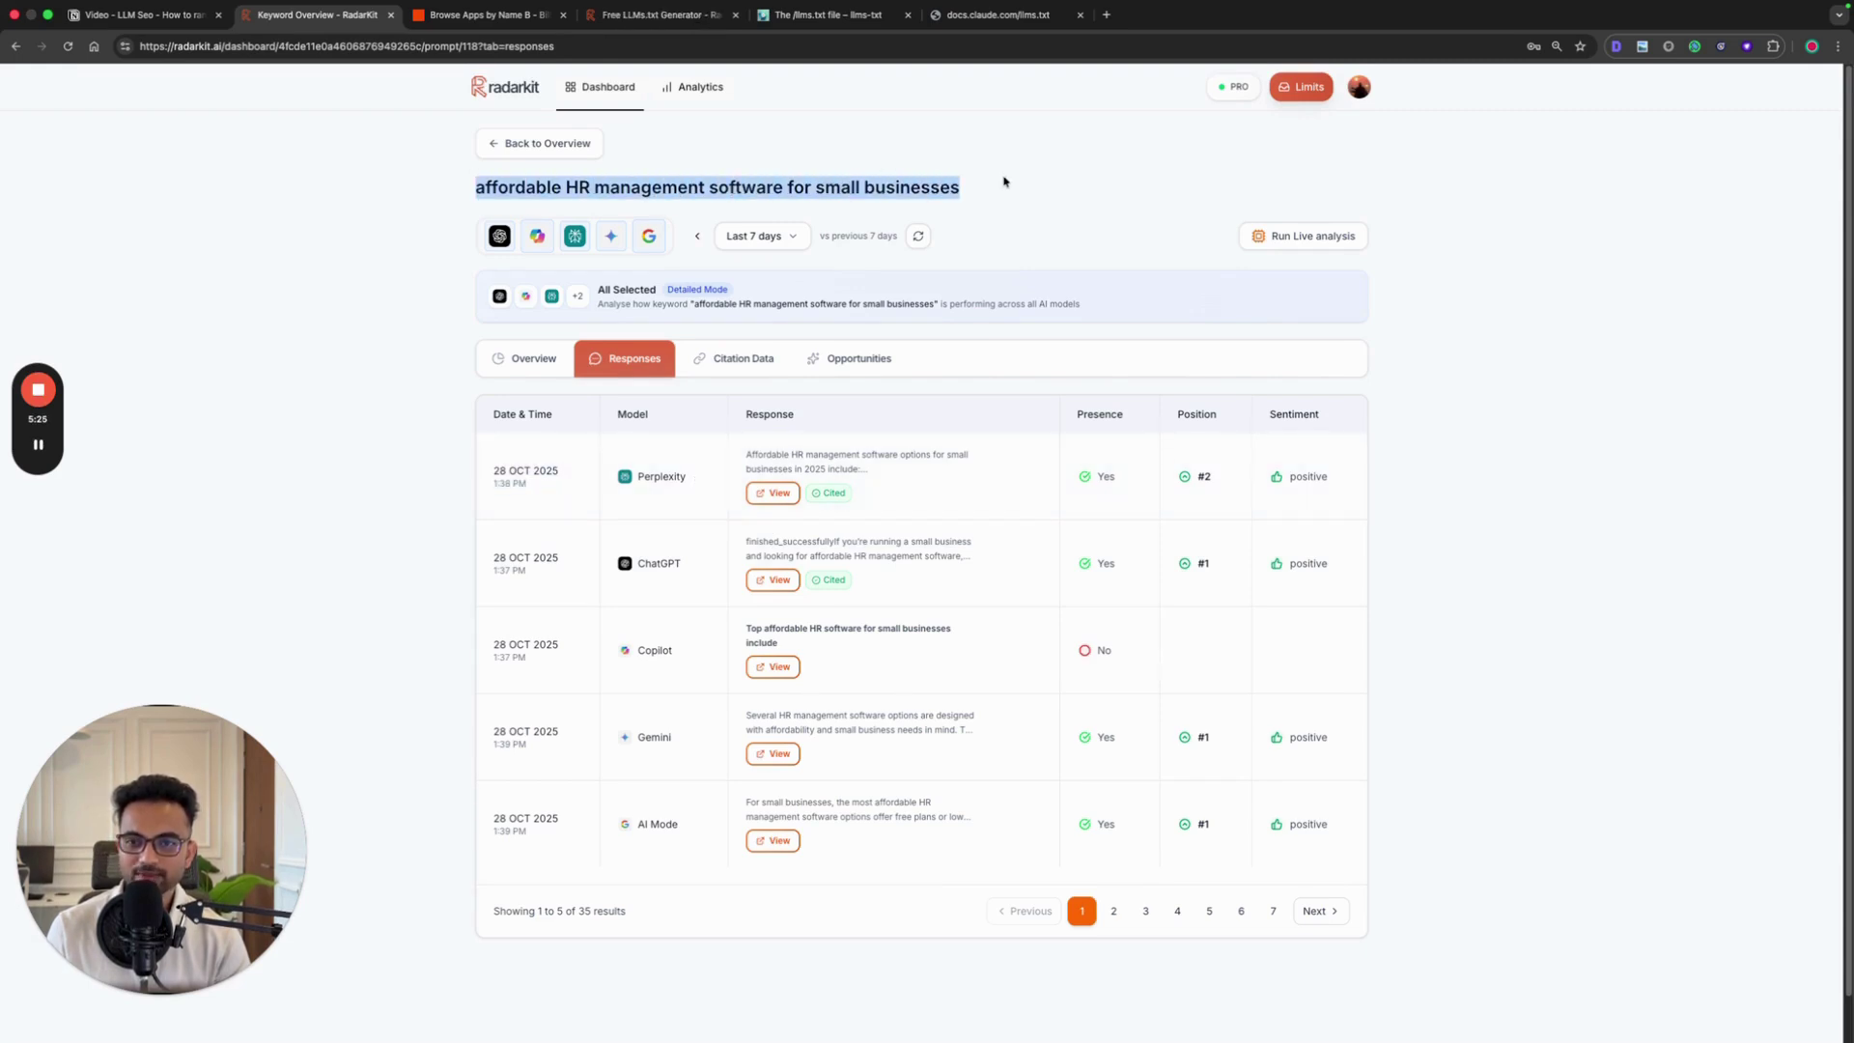
pyautogui.click(775, 494)
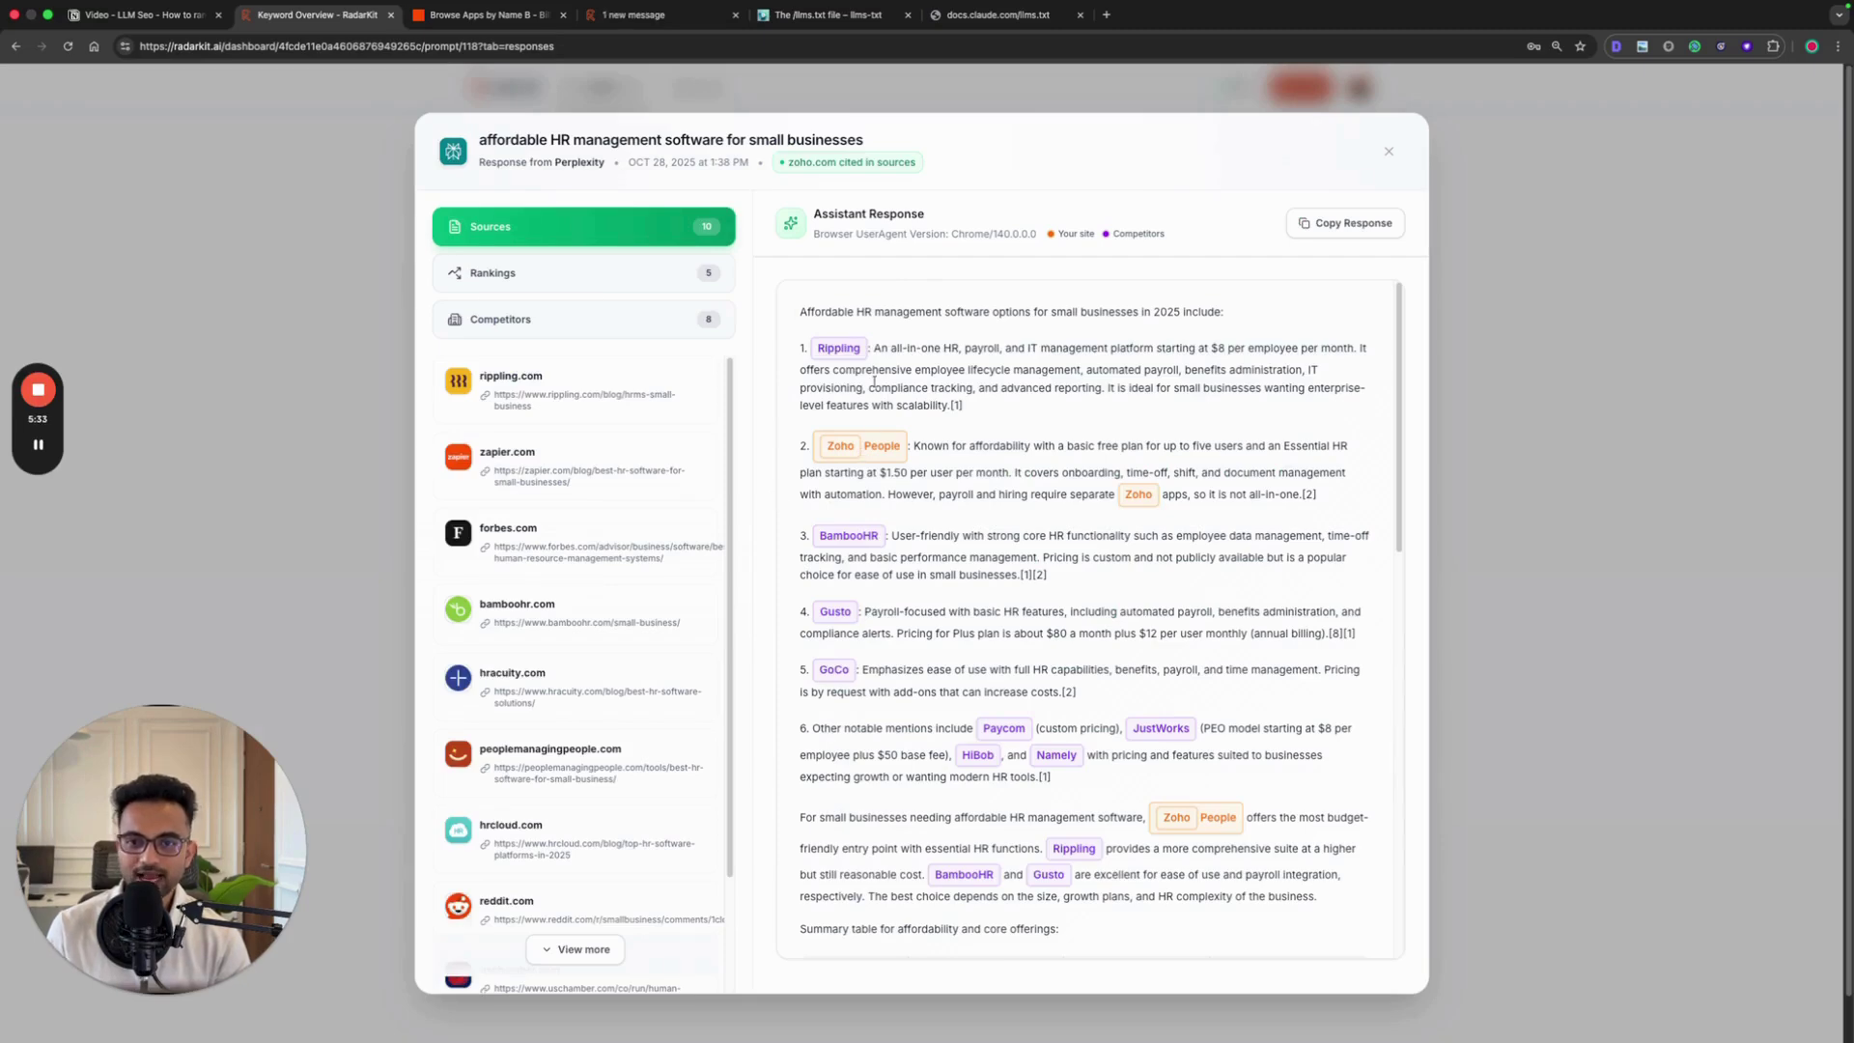
pyautogui.scroll(-10, 874, 383)
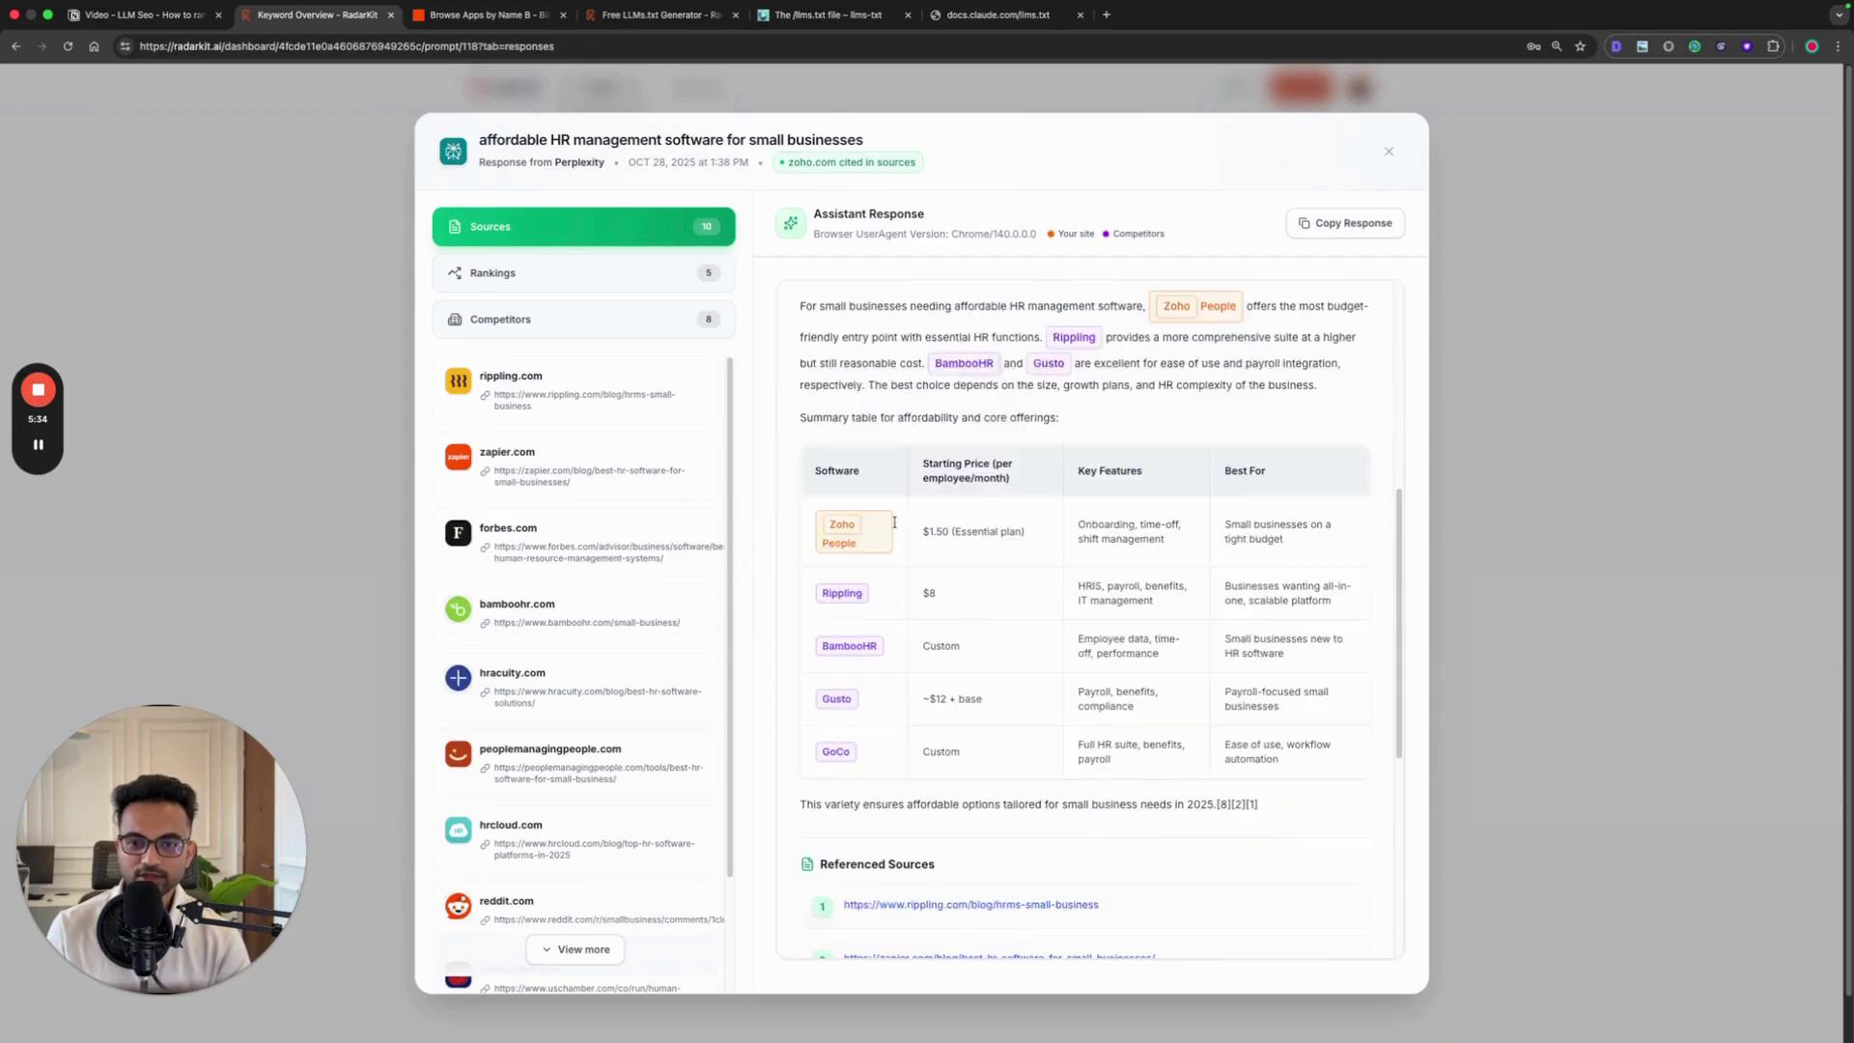
pyautogui.click(412, 403)
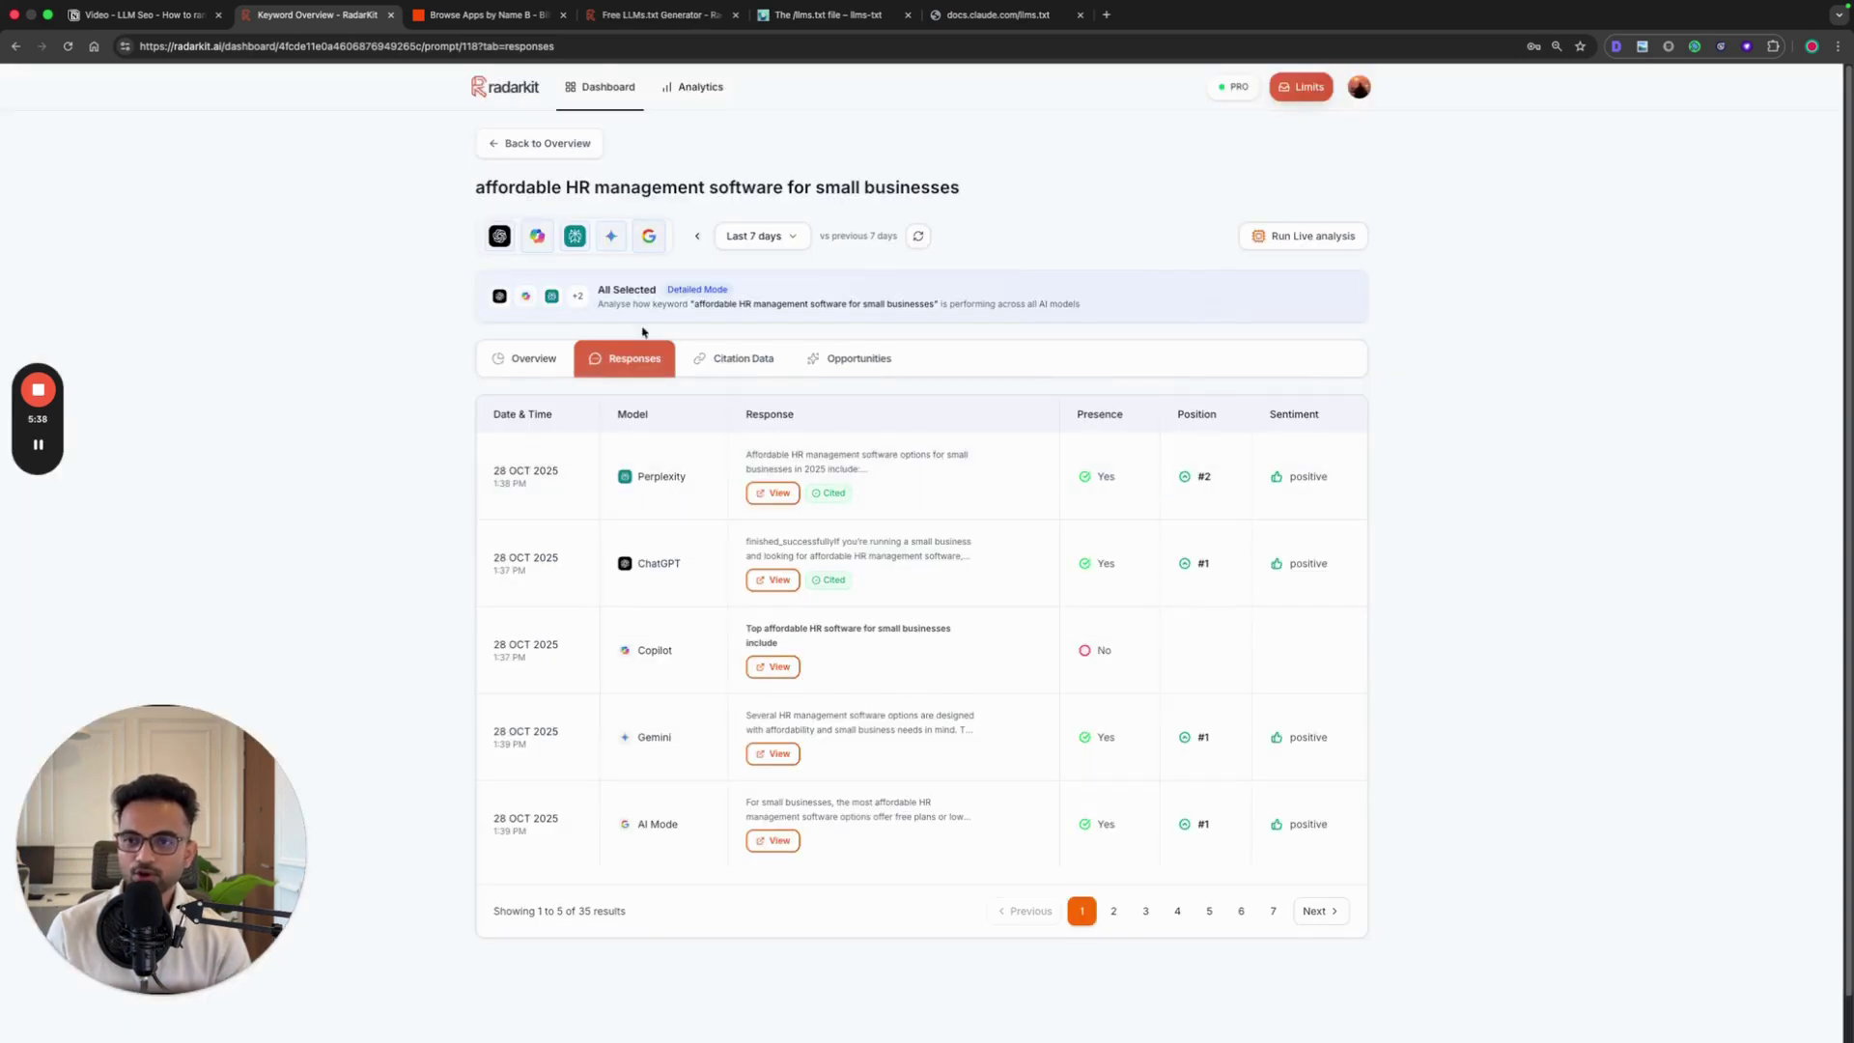
# Step: Highlight the 'Publish press releases' and 'Use free or paid sites' bullets under Step 6
pyautogui.click(135, 14)
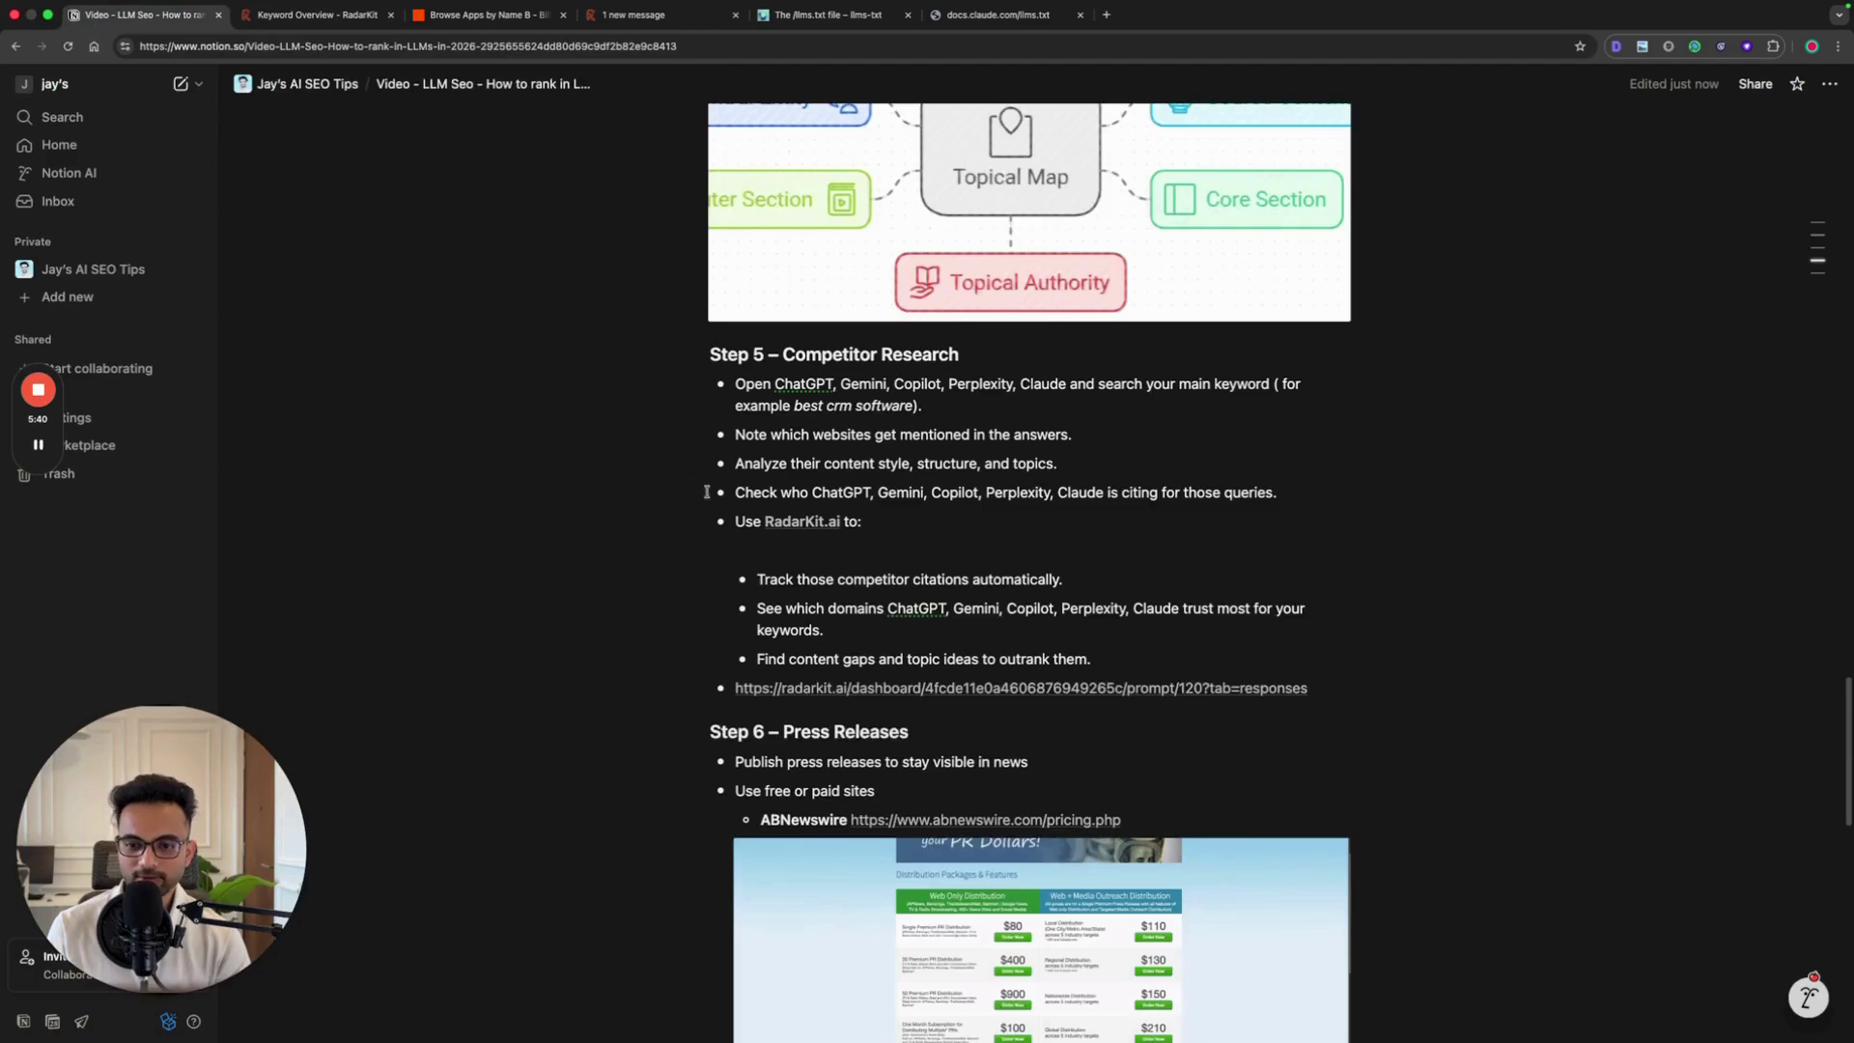
pyautogui.scroll(-5, 706, 492)
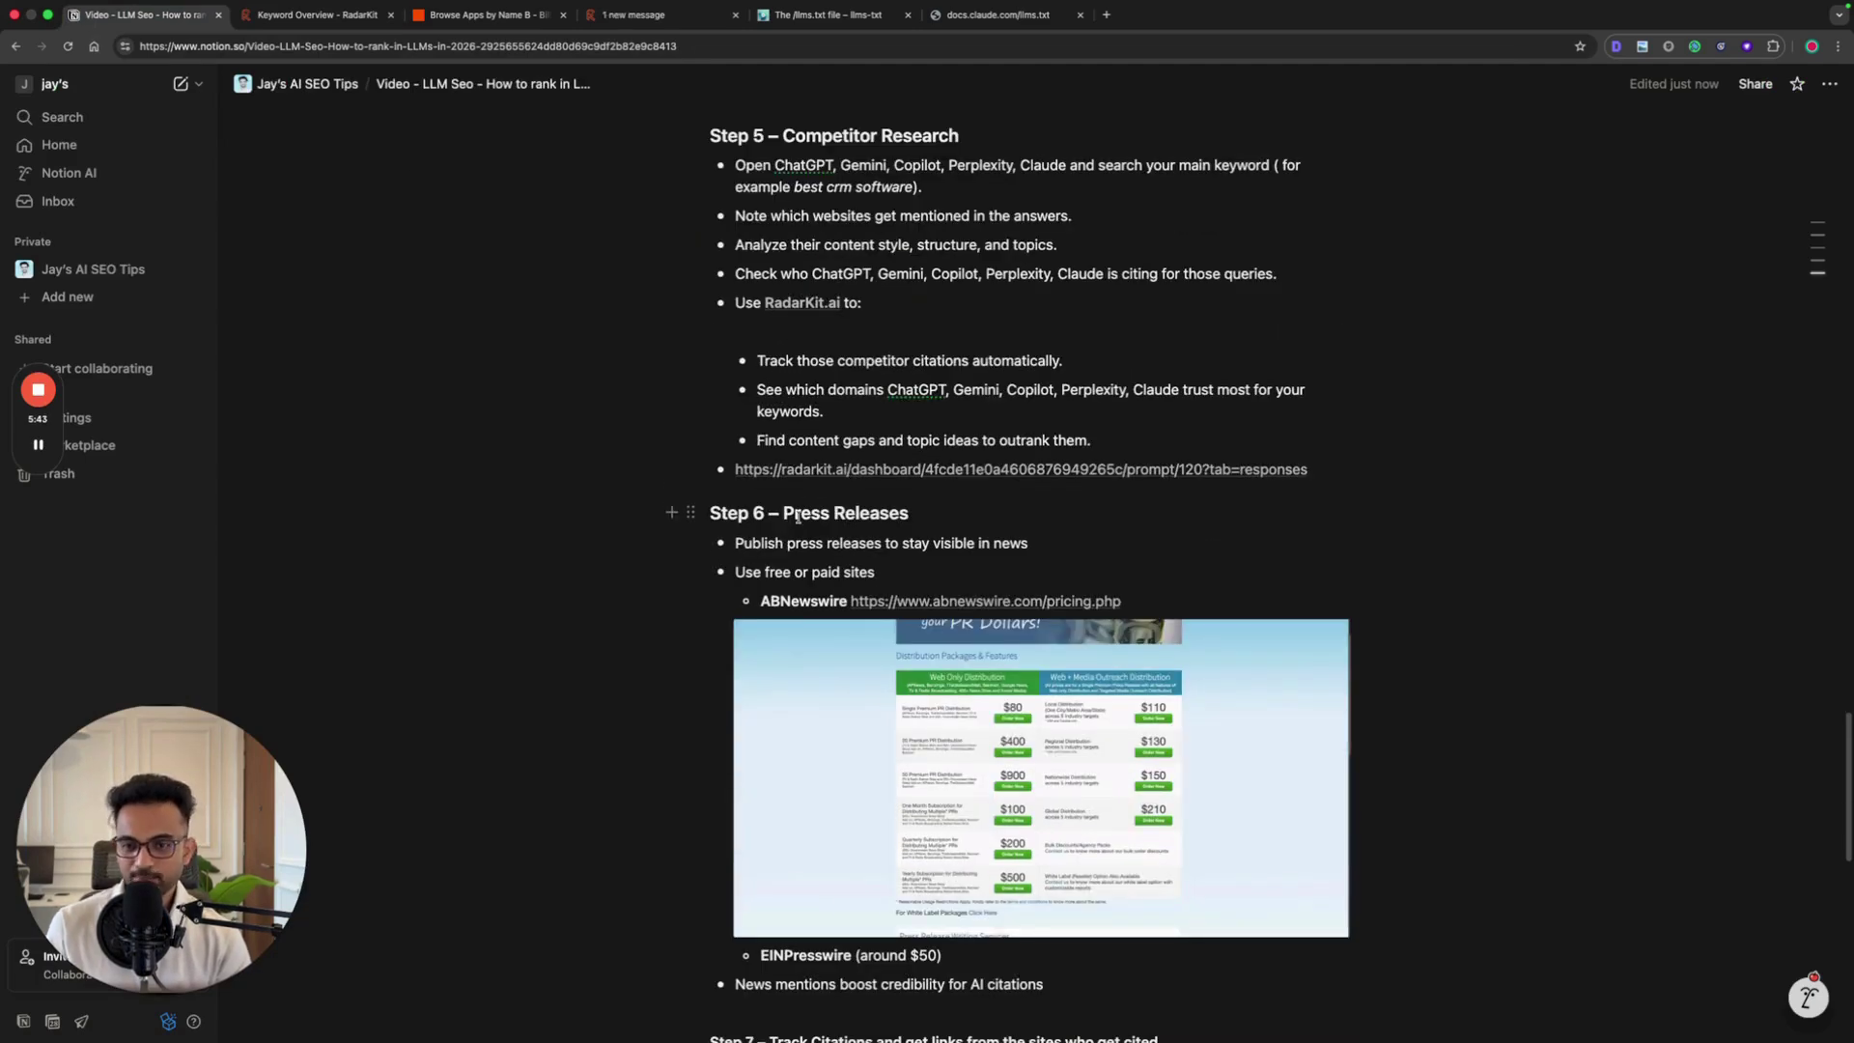
pyautogui.moveTo(734, 544); pyautogui.dragTo(1043, 546)
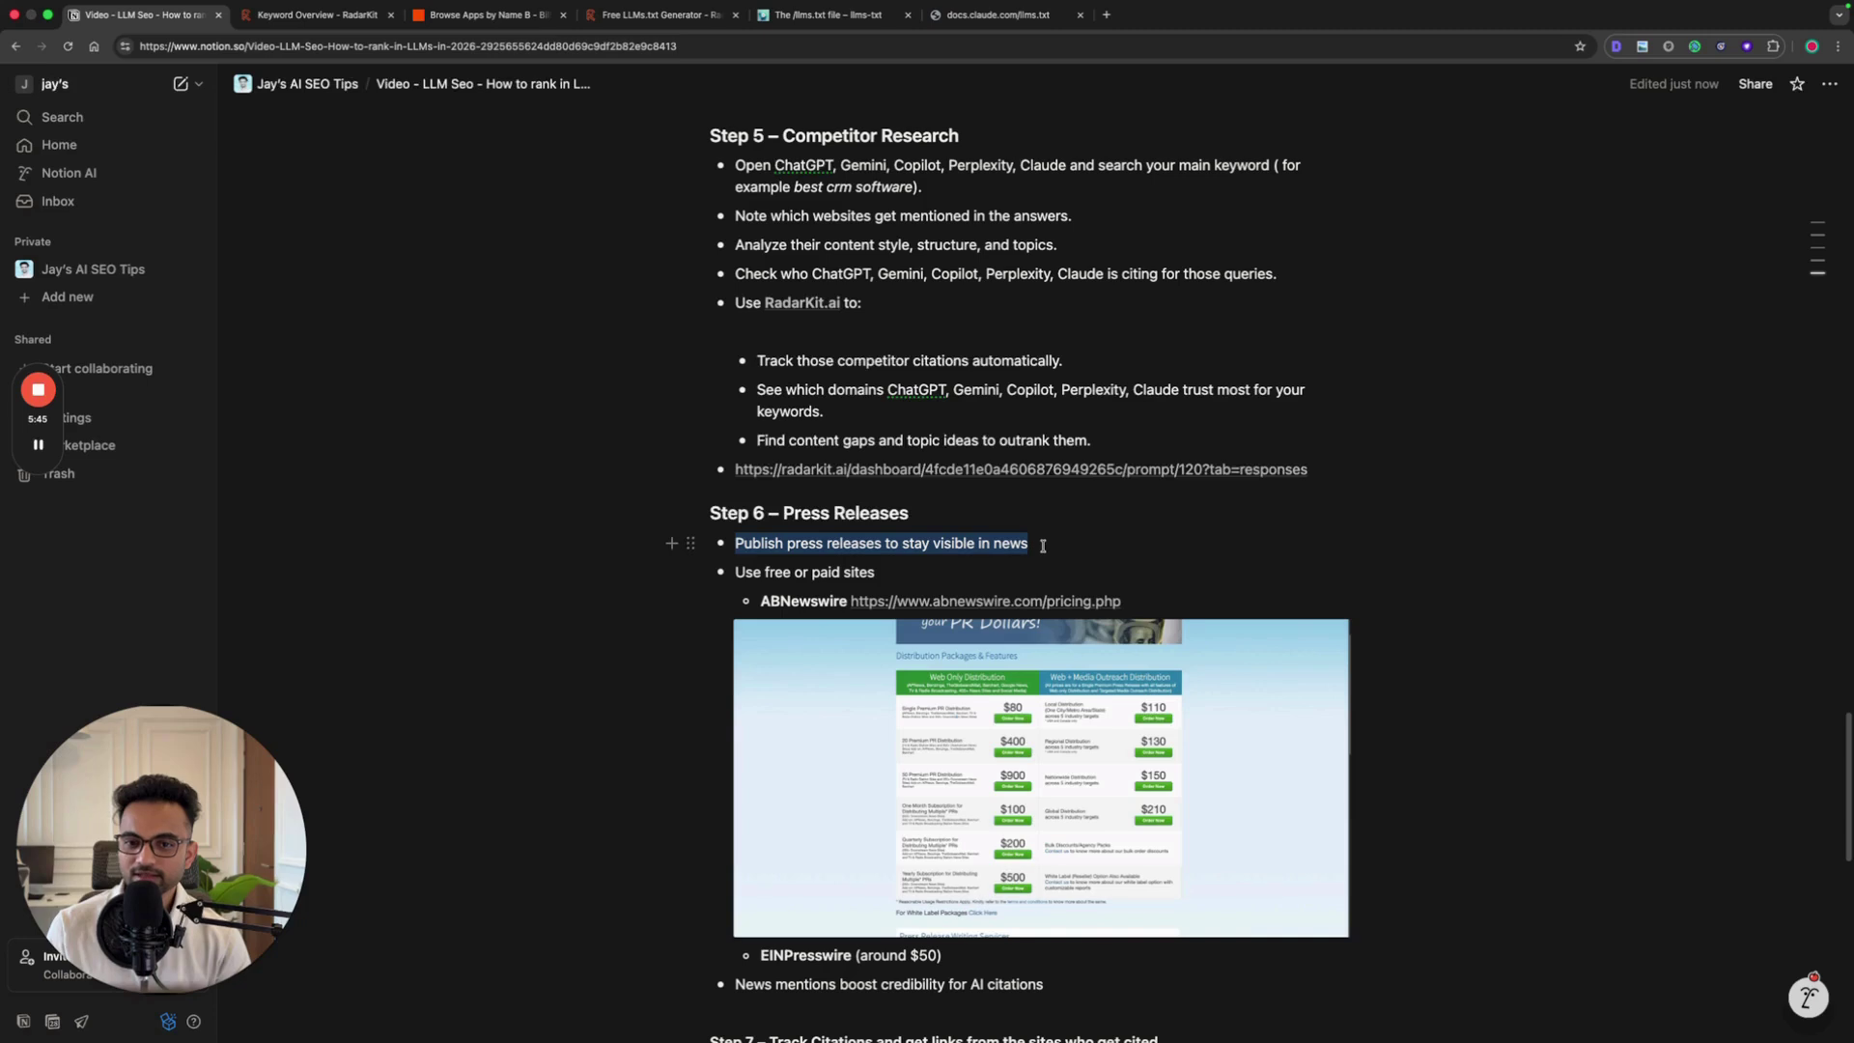
pyautogui.click(1043, 545)
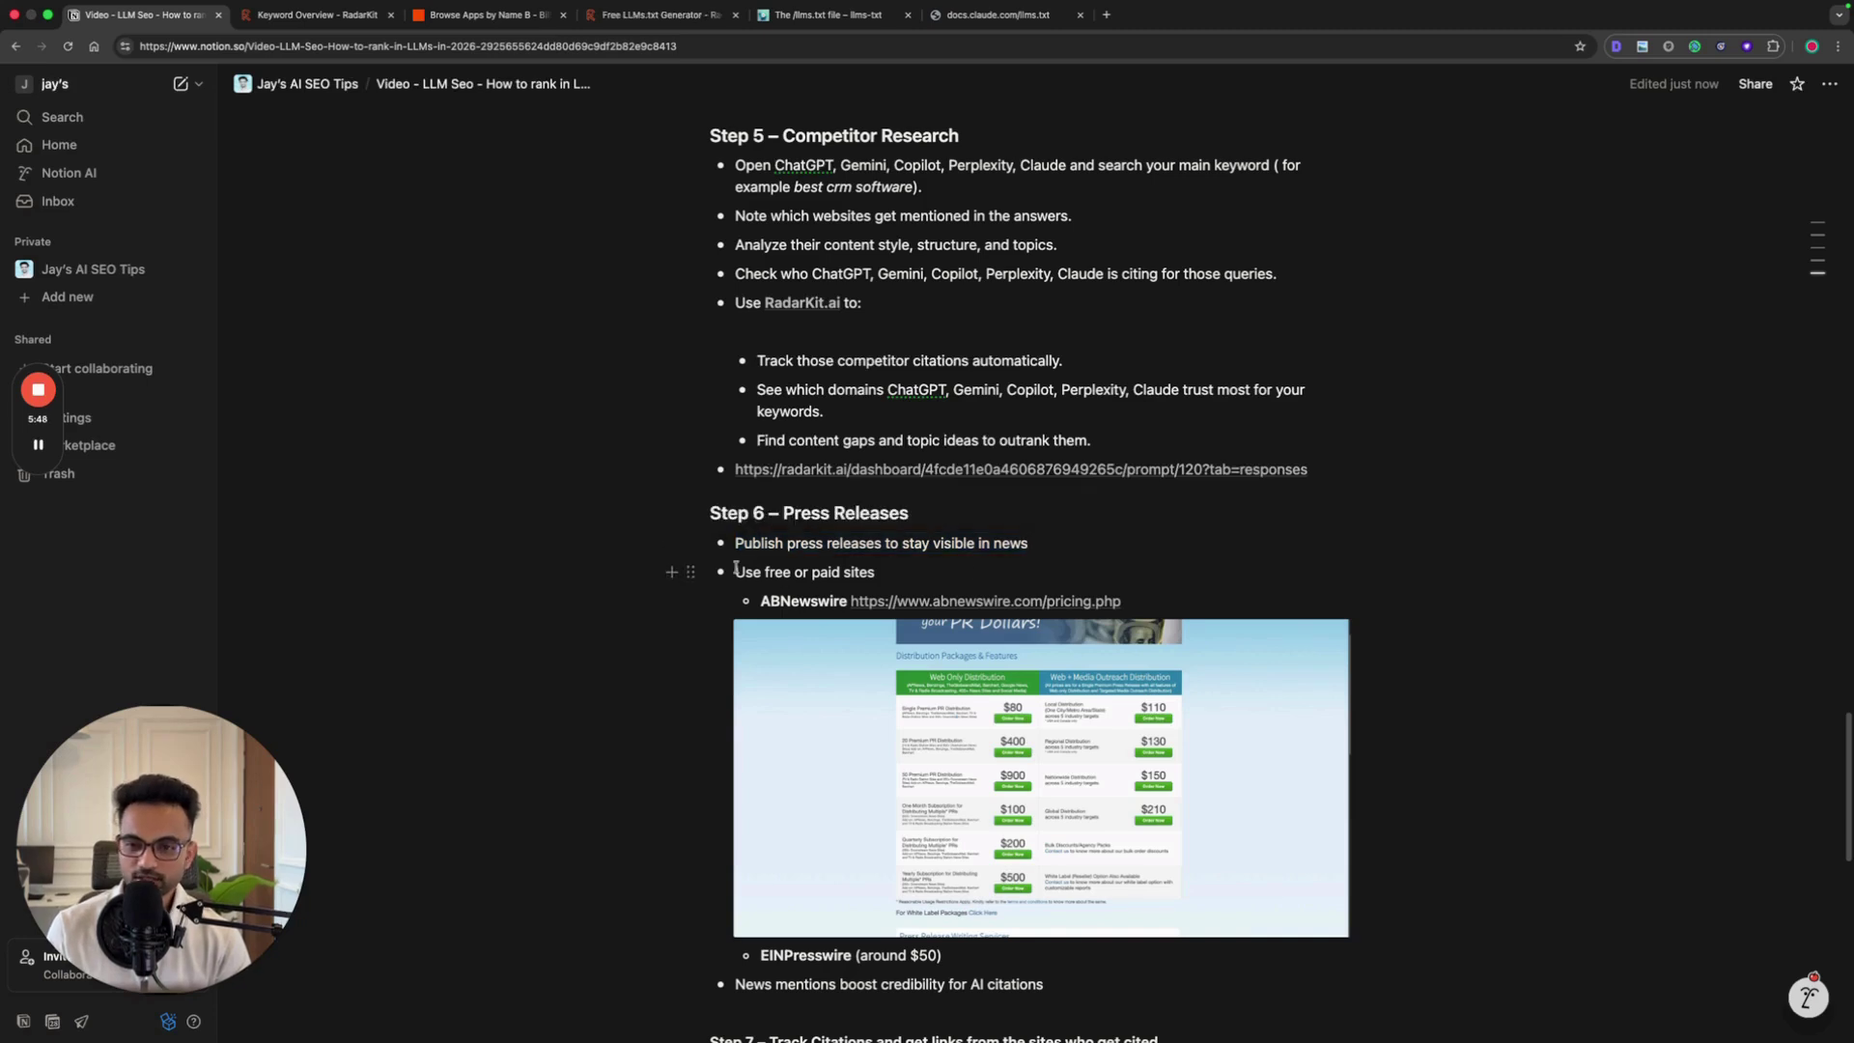
pyautogui.moveTo(736, 570); pyautogui.dragTo(924, 570)
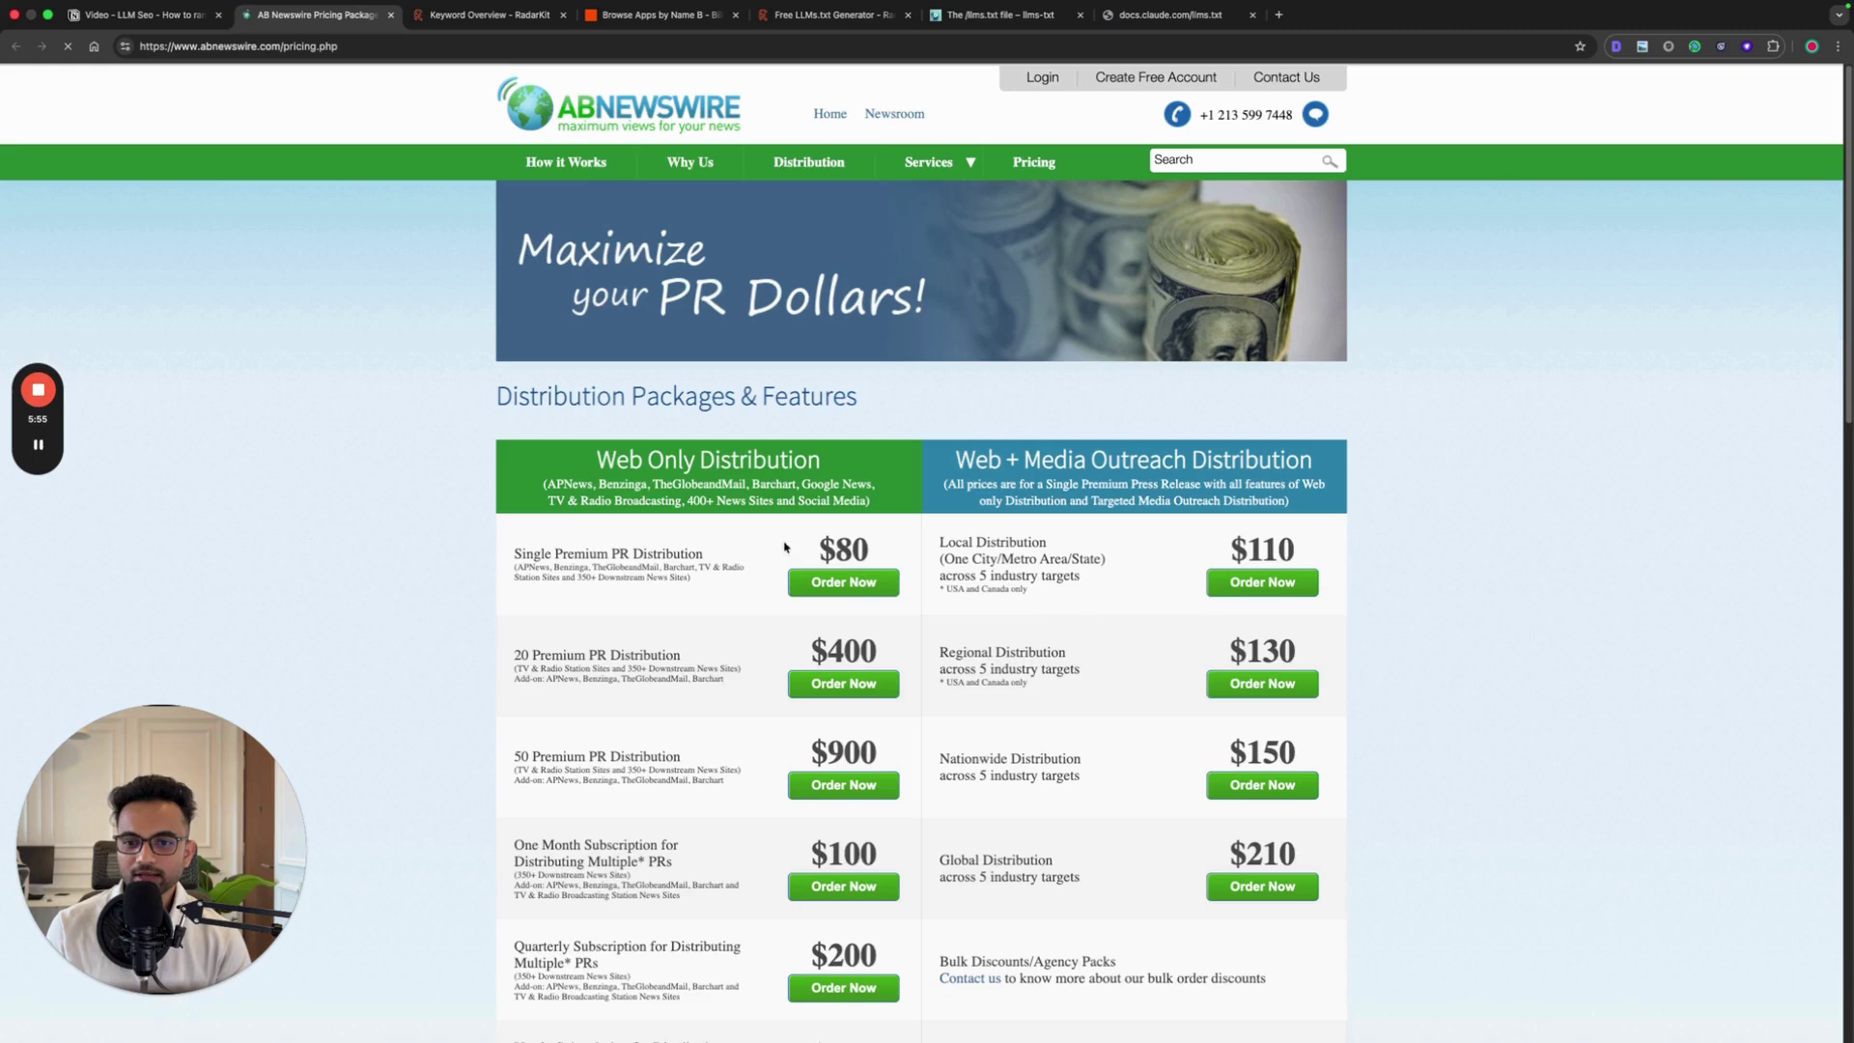
# Step: Highlight the $80 Single Premium PR Distribution package, its TheGlobeandMail outlet and 350+ downstream sites note
pyautogui.tripleClick(510, 563)
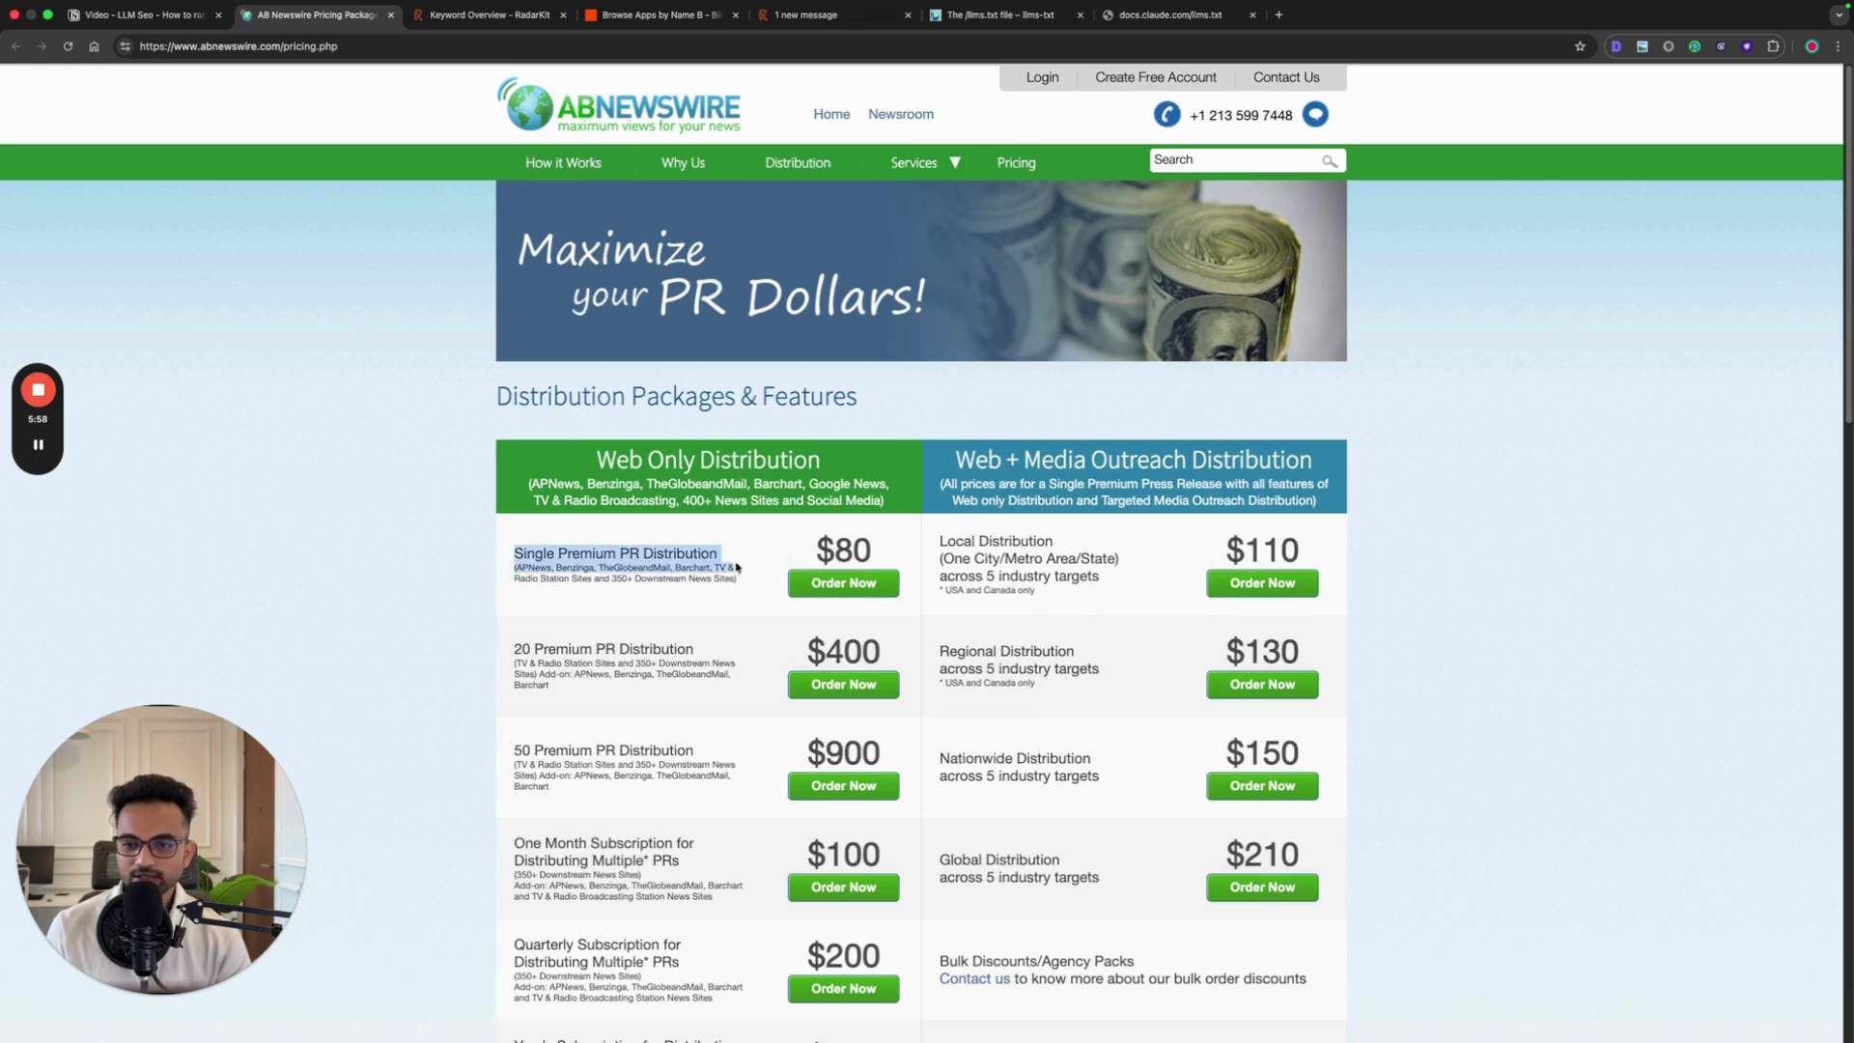
pyautogui.click(609, 588)
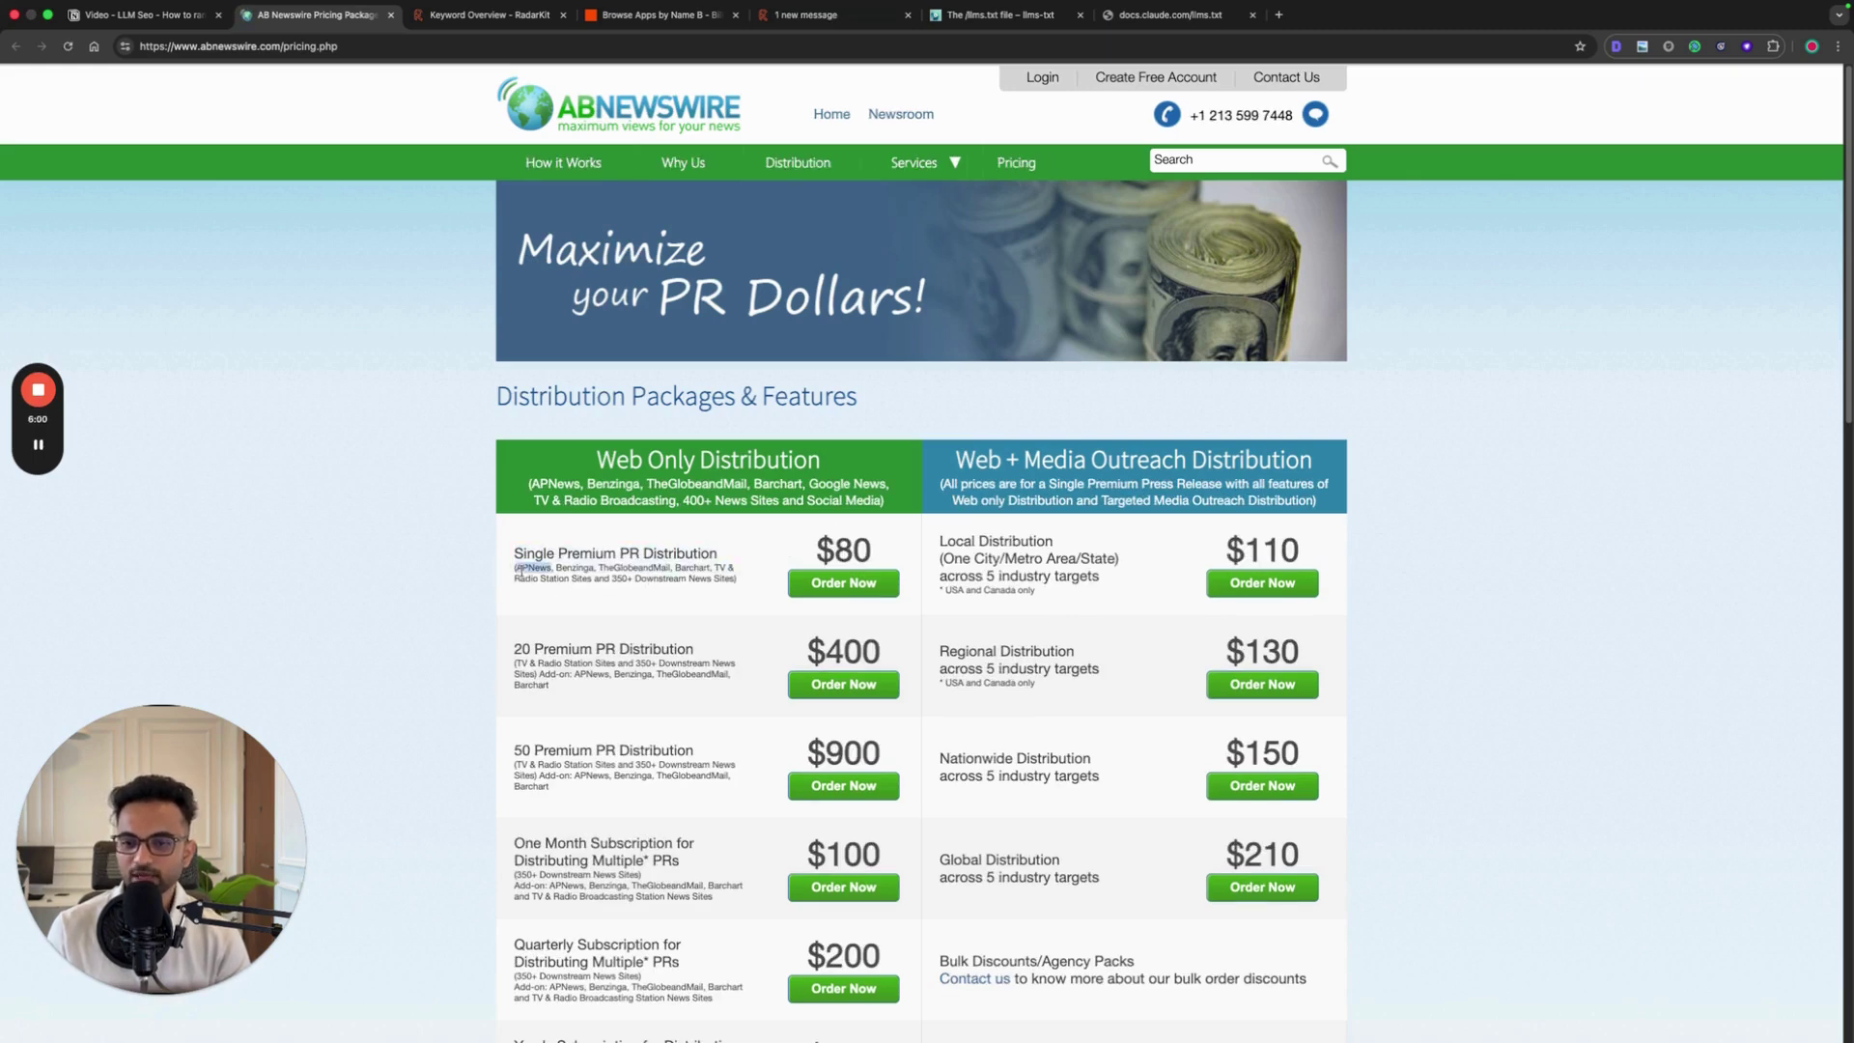
pyautogui.doubleClick(634, 568)
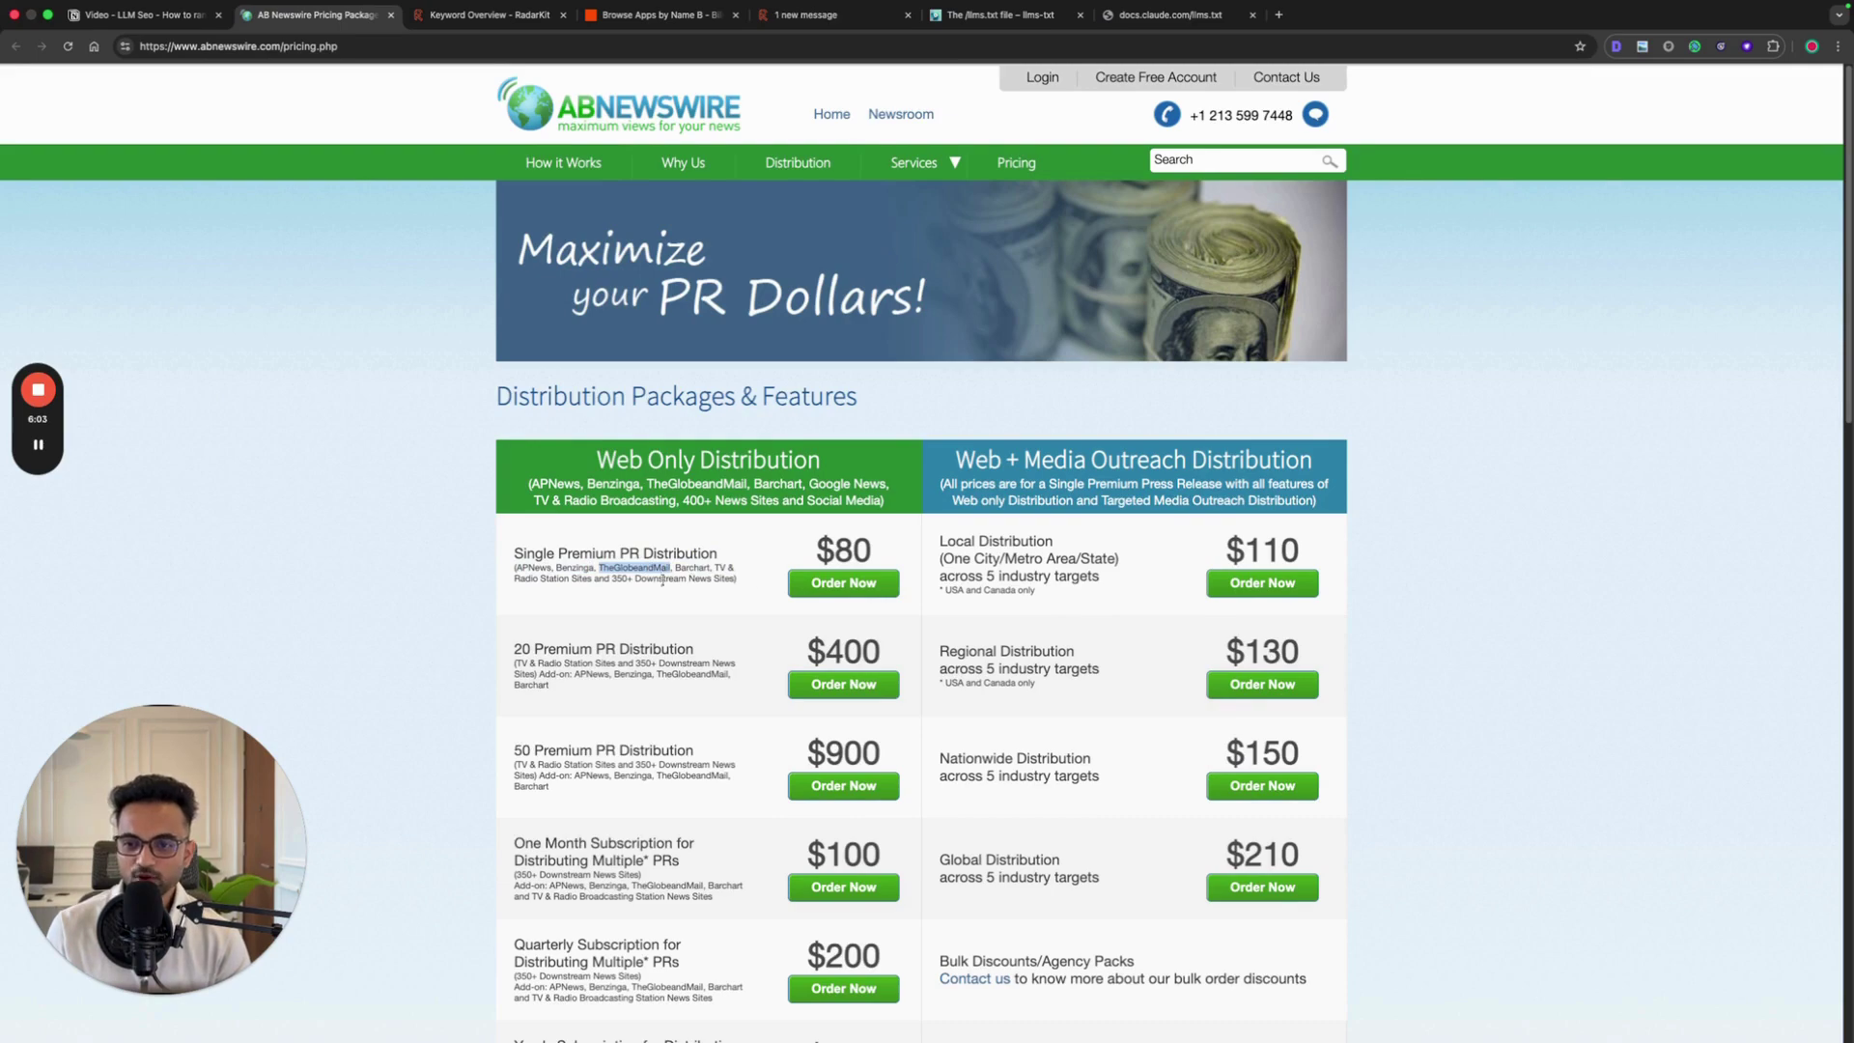
pyautogui.click(690, 571)
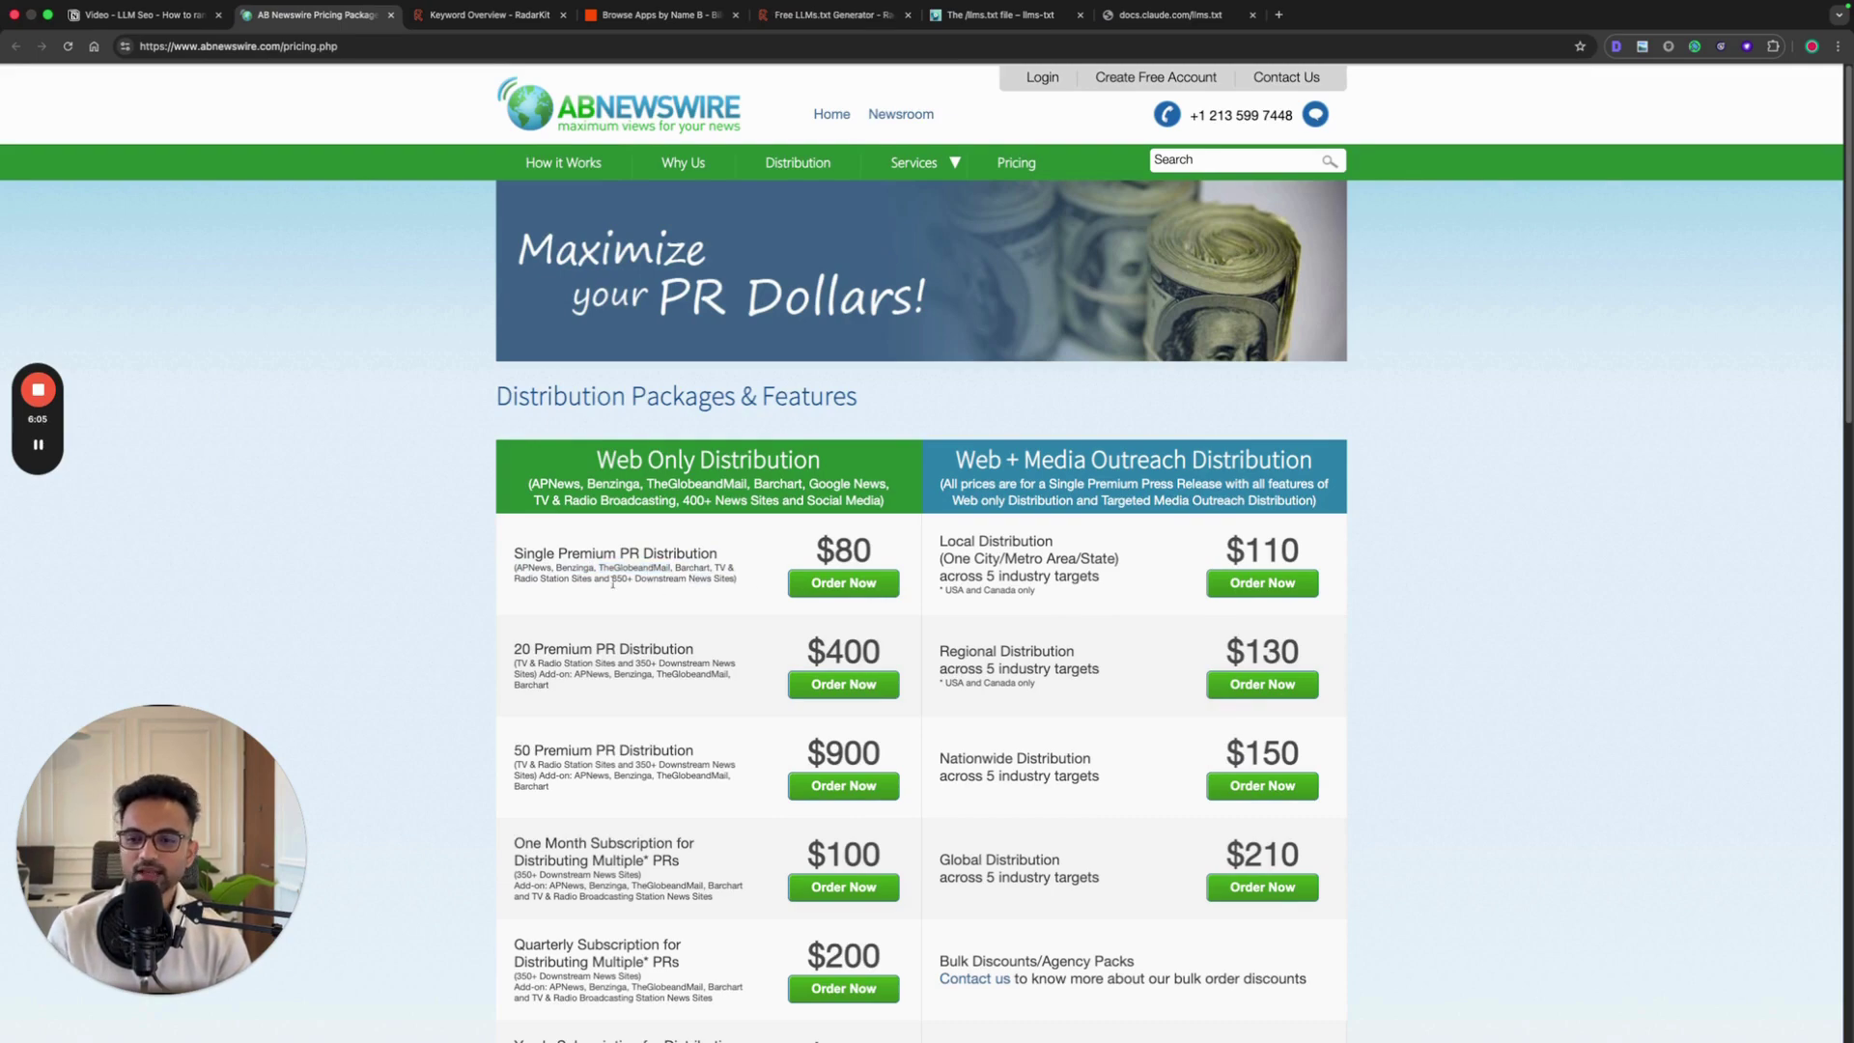
pyautogui.moveTo(595, 579); pyautogui.dragTo(676, 581)
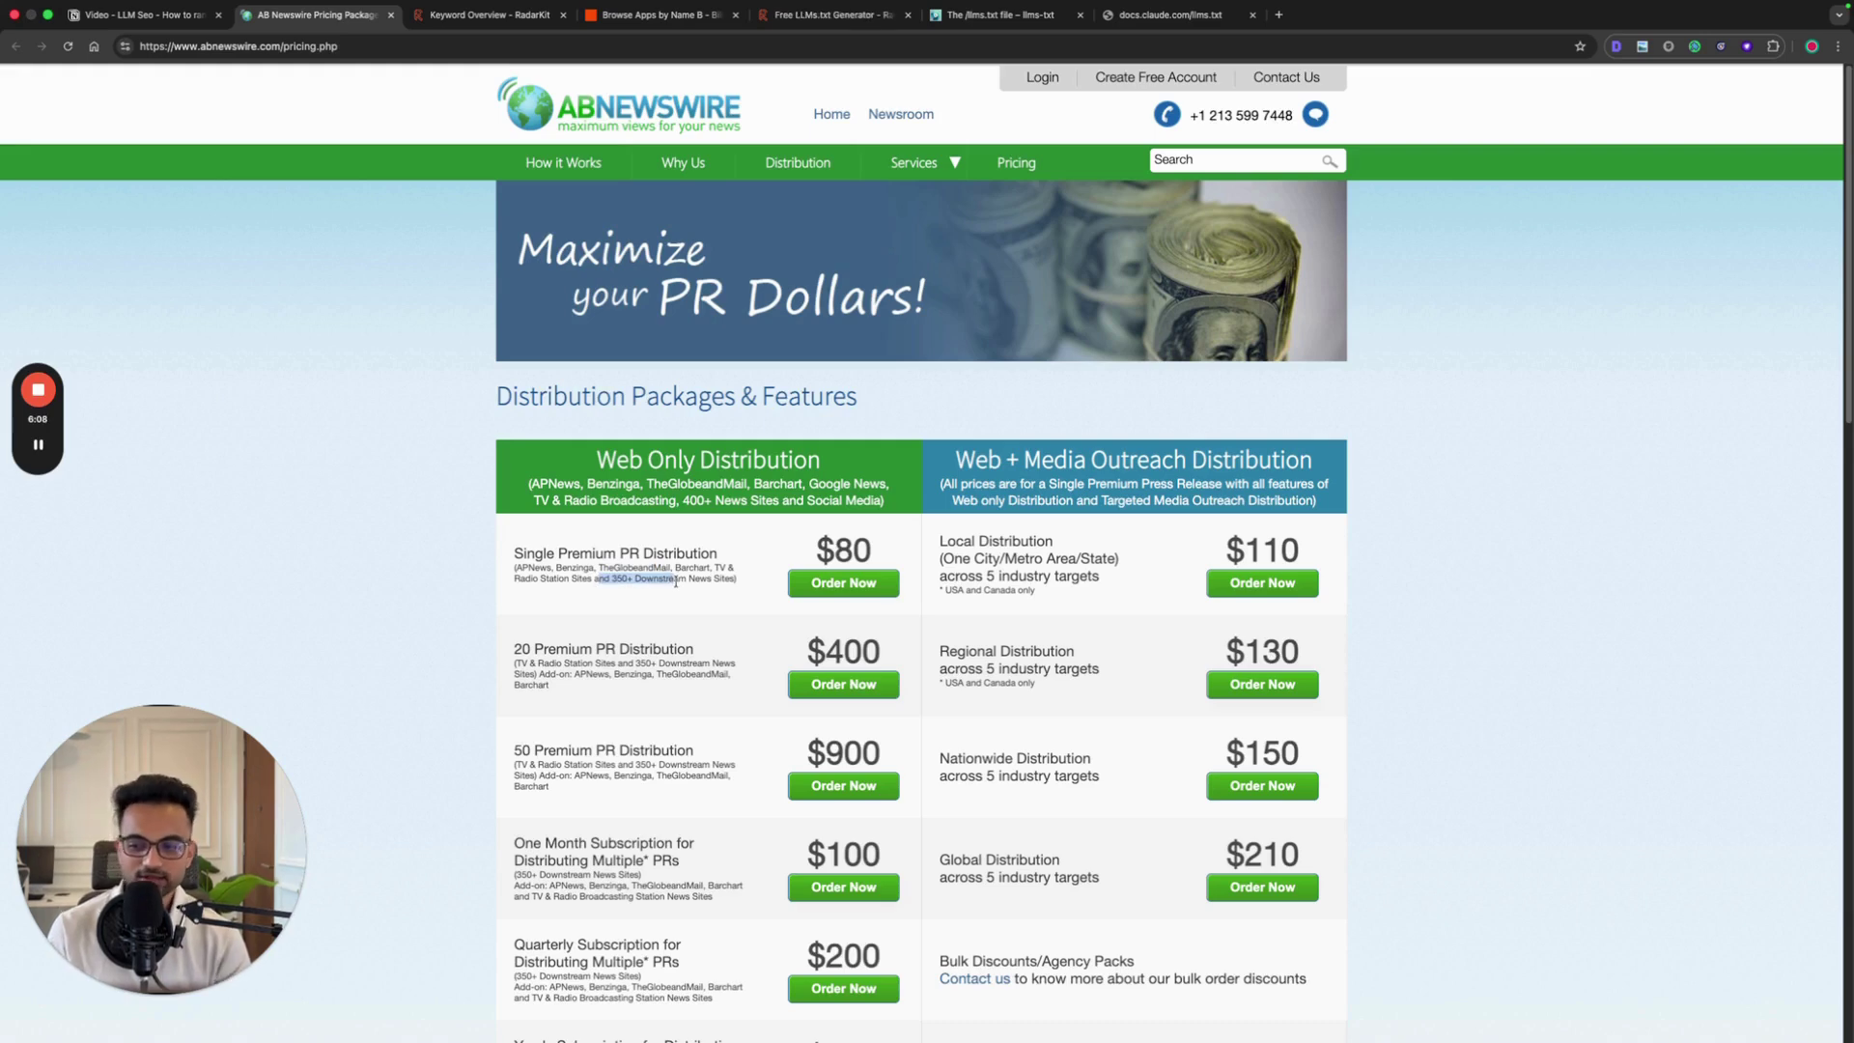
pyautogui.moveTo(491, 542); pyautogui.dragTo(701, 547)
# Step: Return to the LLM SEO notes in Notion and scroll down toward Step 7
pyautogui.click(145, 14)
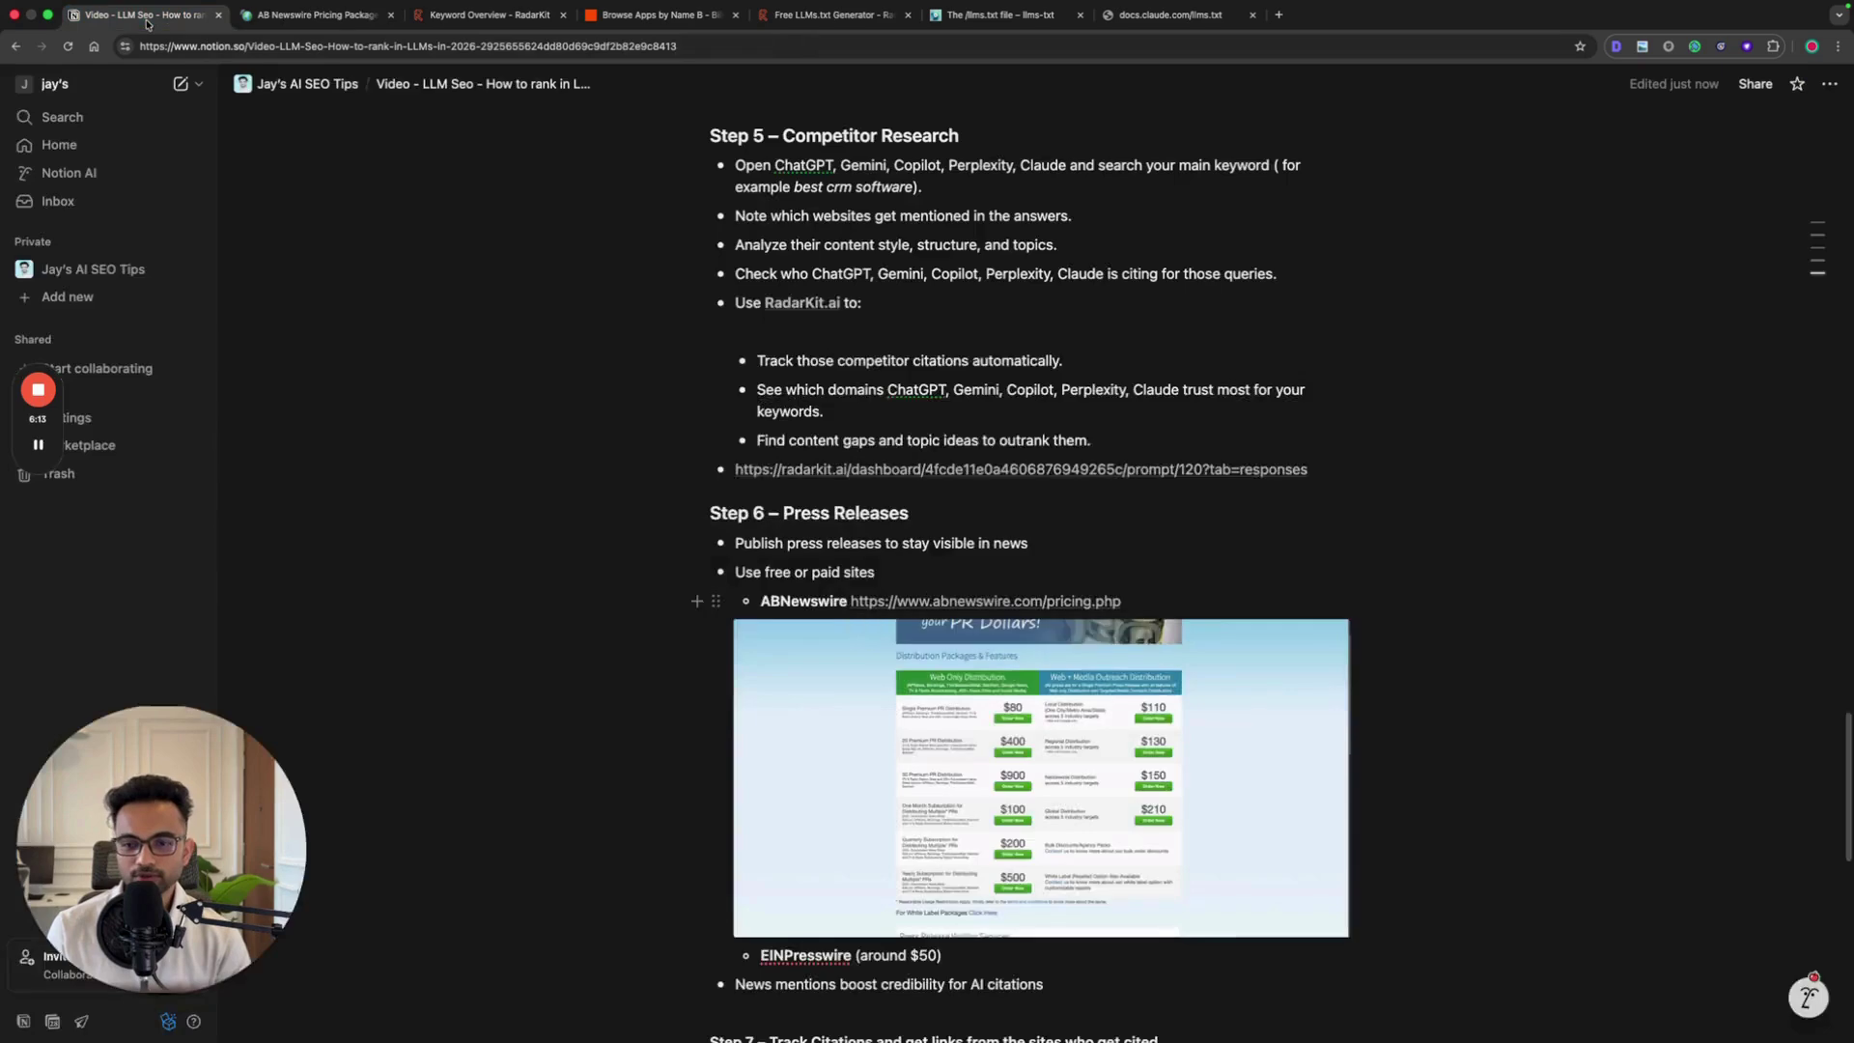
pyautogui.scroll(-4, 827, 614)
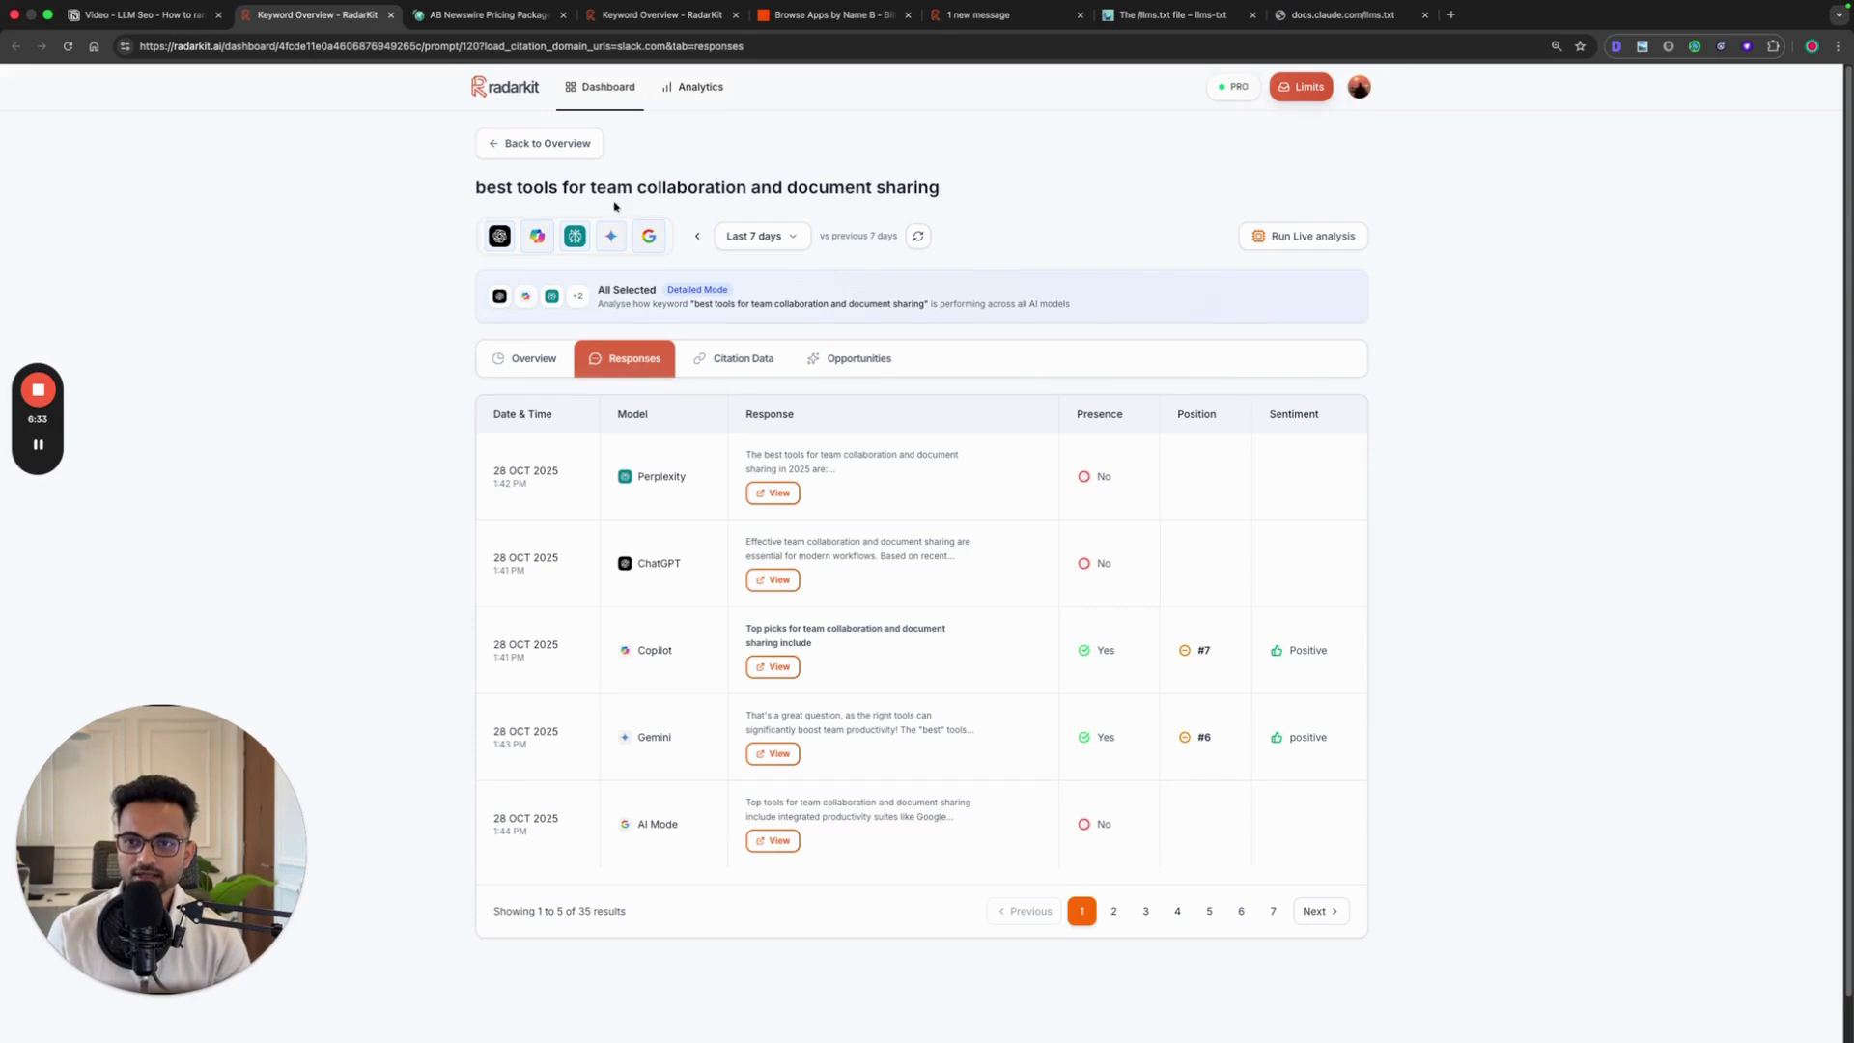
# Step: Show the Citation Data view for the team collaboration and document sharing prompt
pyautogui.click(743, 358)
pyautogui.moveTo(522, 232); pyautogui.dragTo(529, 516)
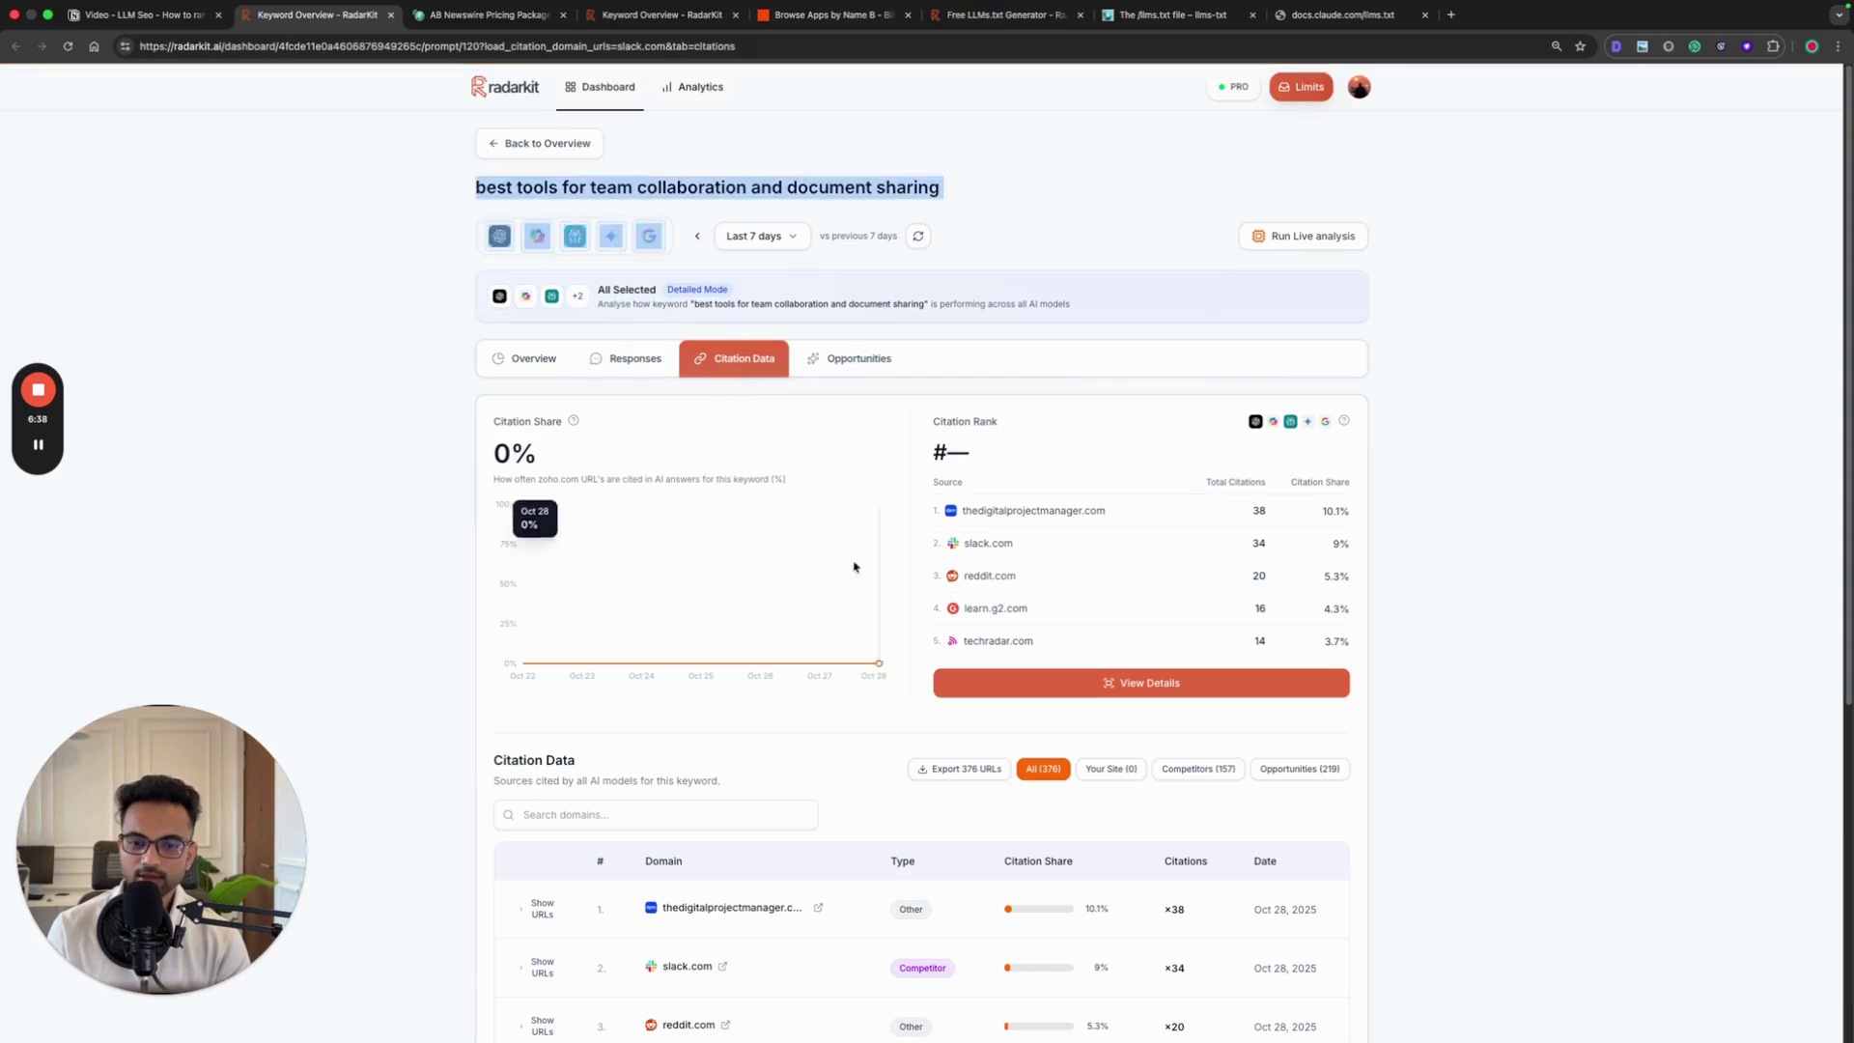
pyautogui.scroll(-5, 683, 567)
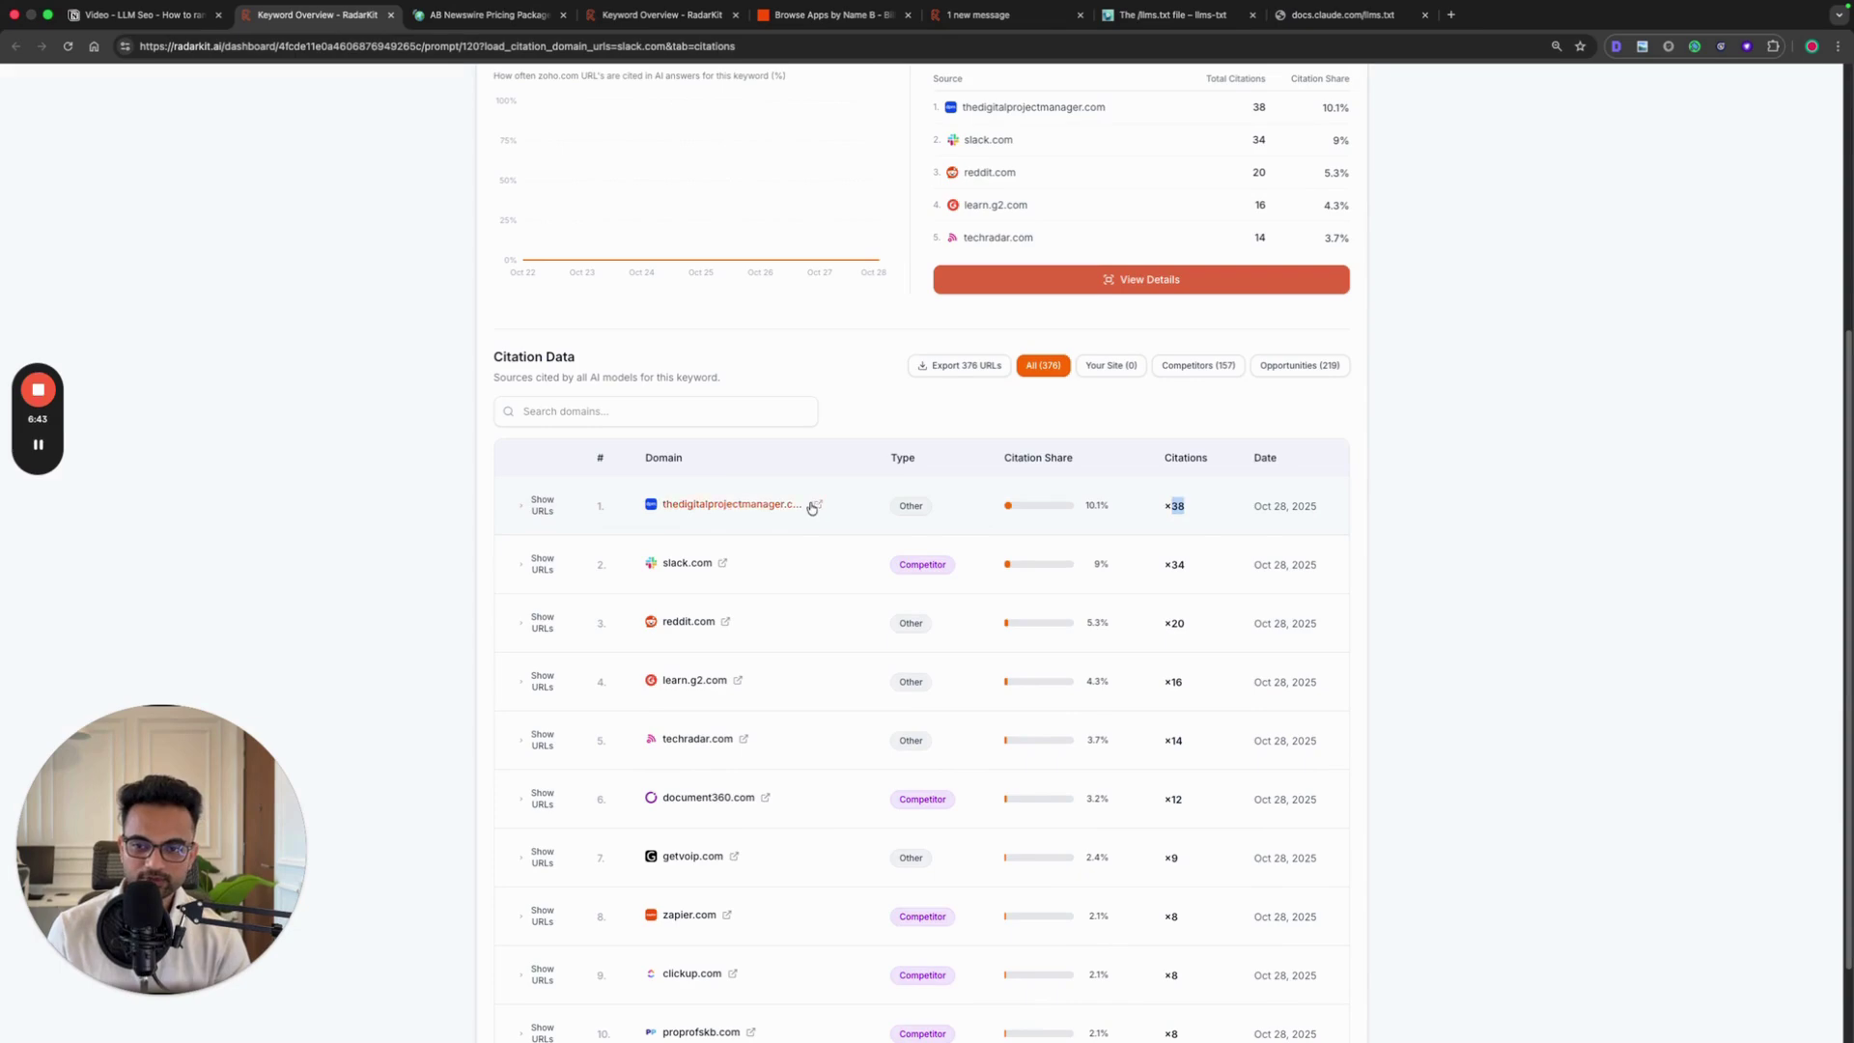
pyautogui.scroll(5, 802, 560)
pyautogui.scroll(-4, 753, 638)
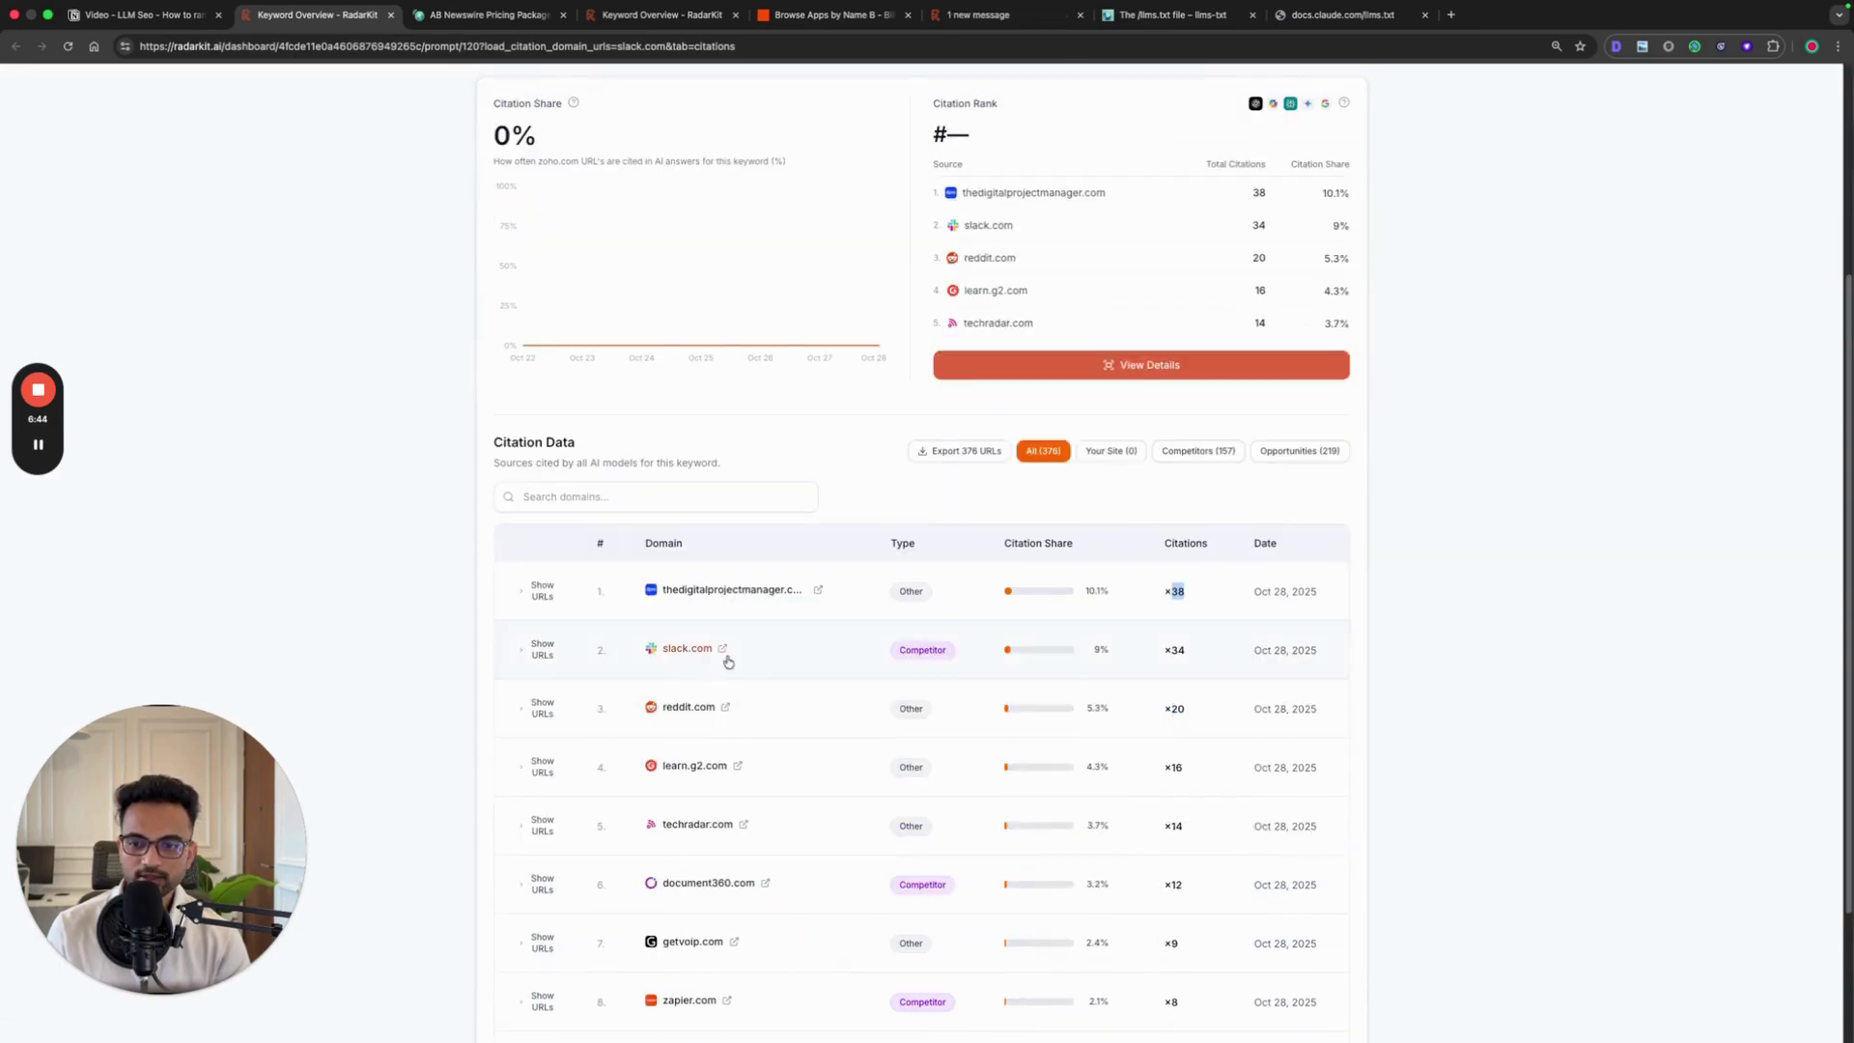
# Step: Filter citations to Opportunities (219), led by thedigitalprojectmanager.com with 38 citations
pyautogui.click(1303, 451)
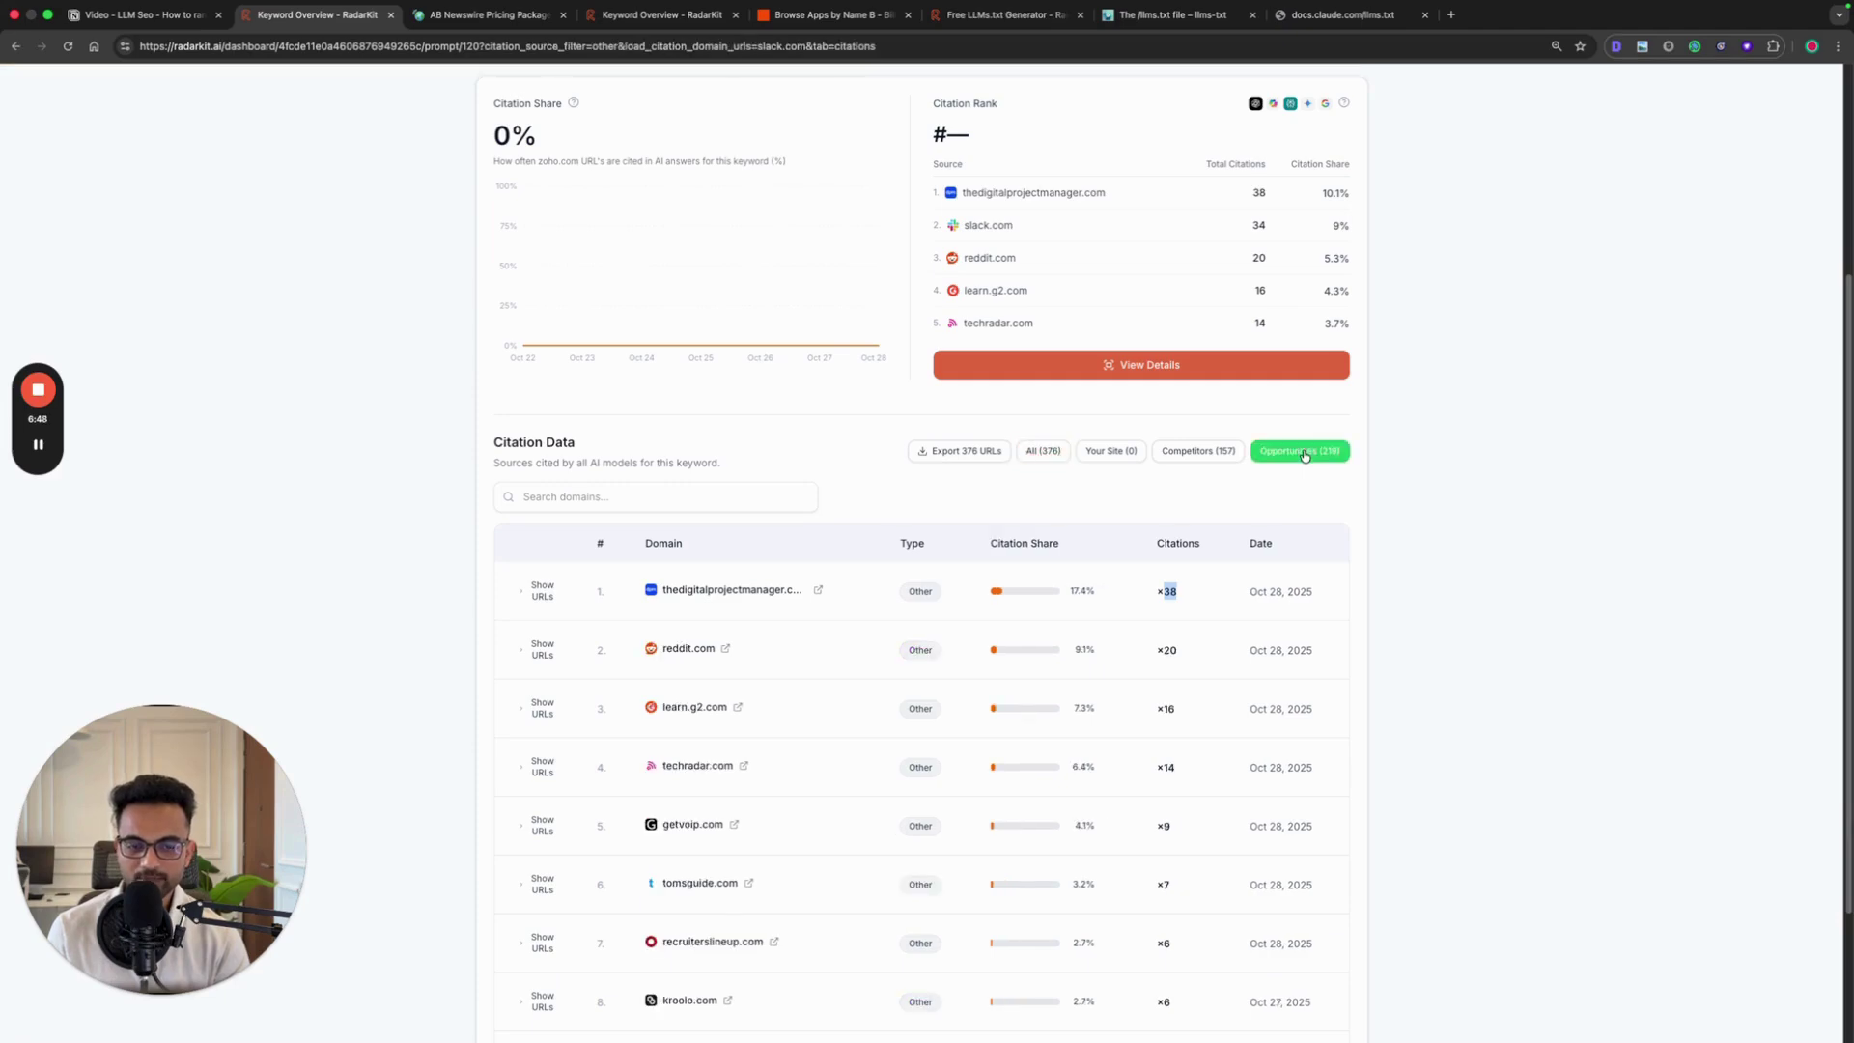
pyautogui.scroll(-3, 737, 844)
pyautogui.scroll(5, 739, 853)
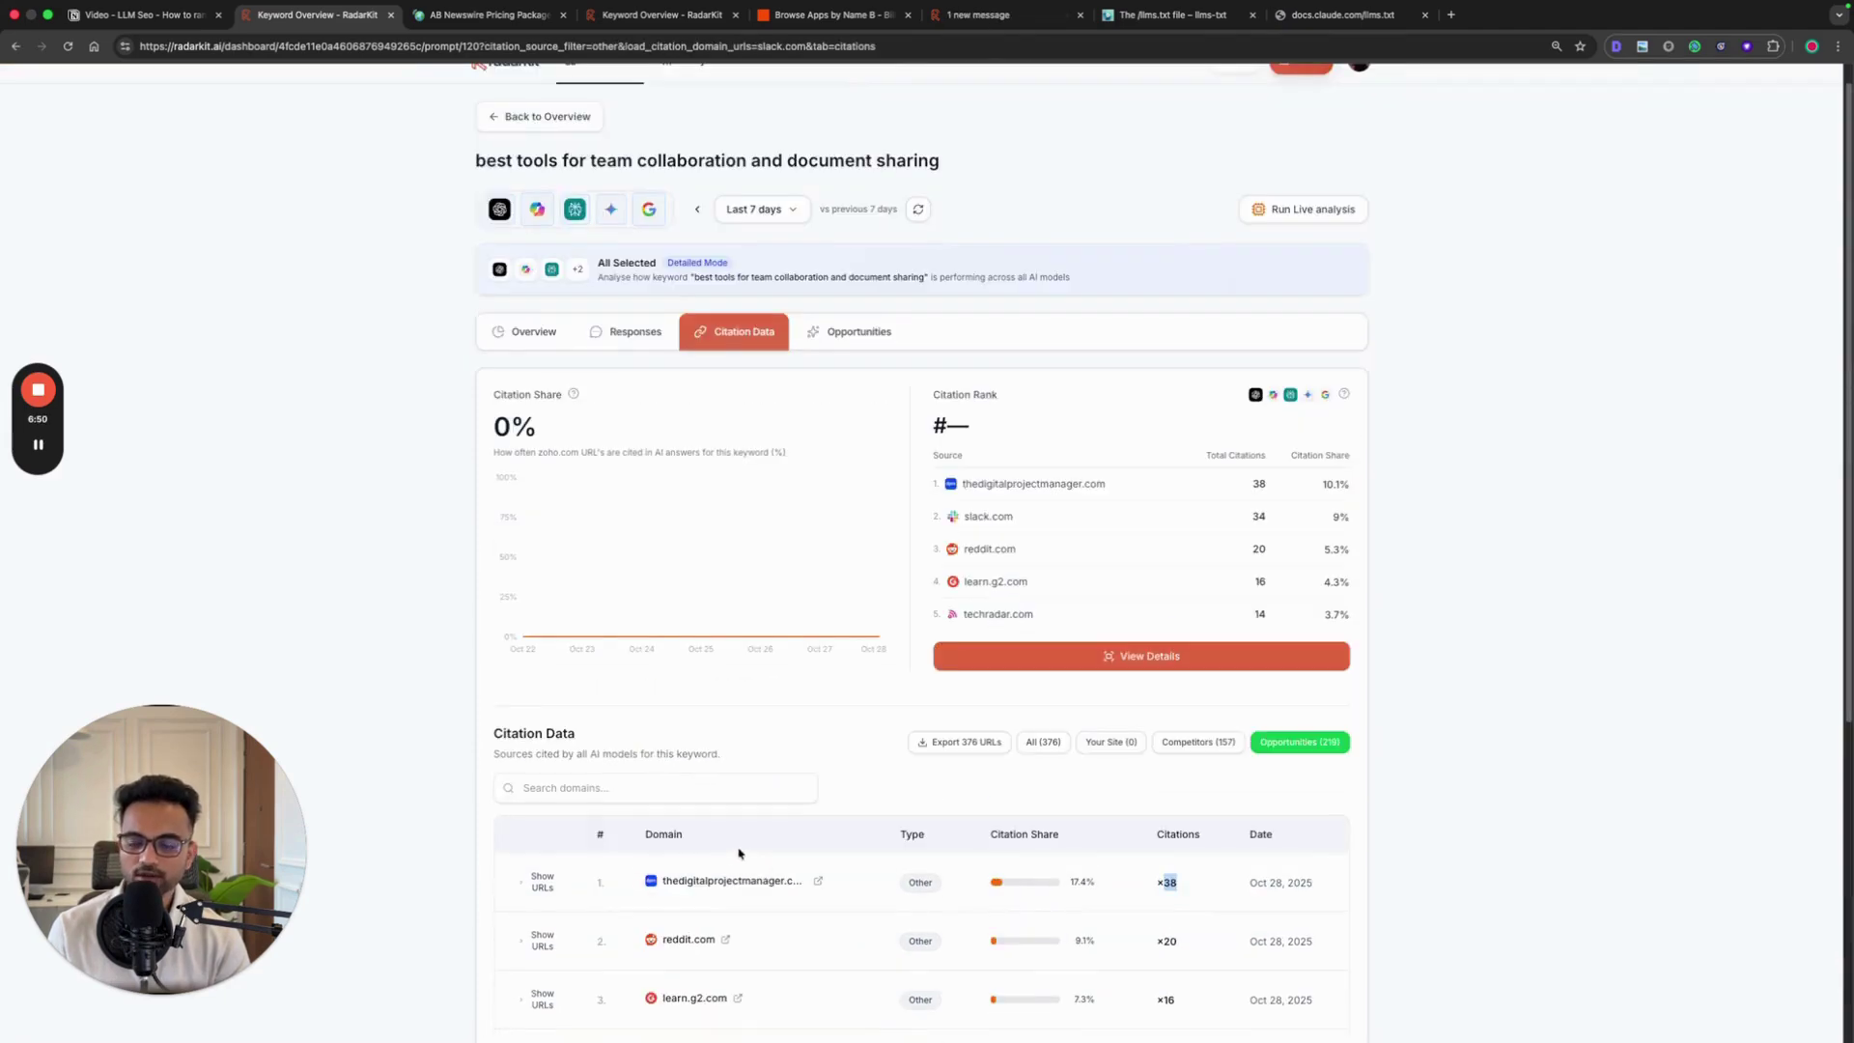
pyautogui.scroll(-5, 736, 841)
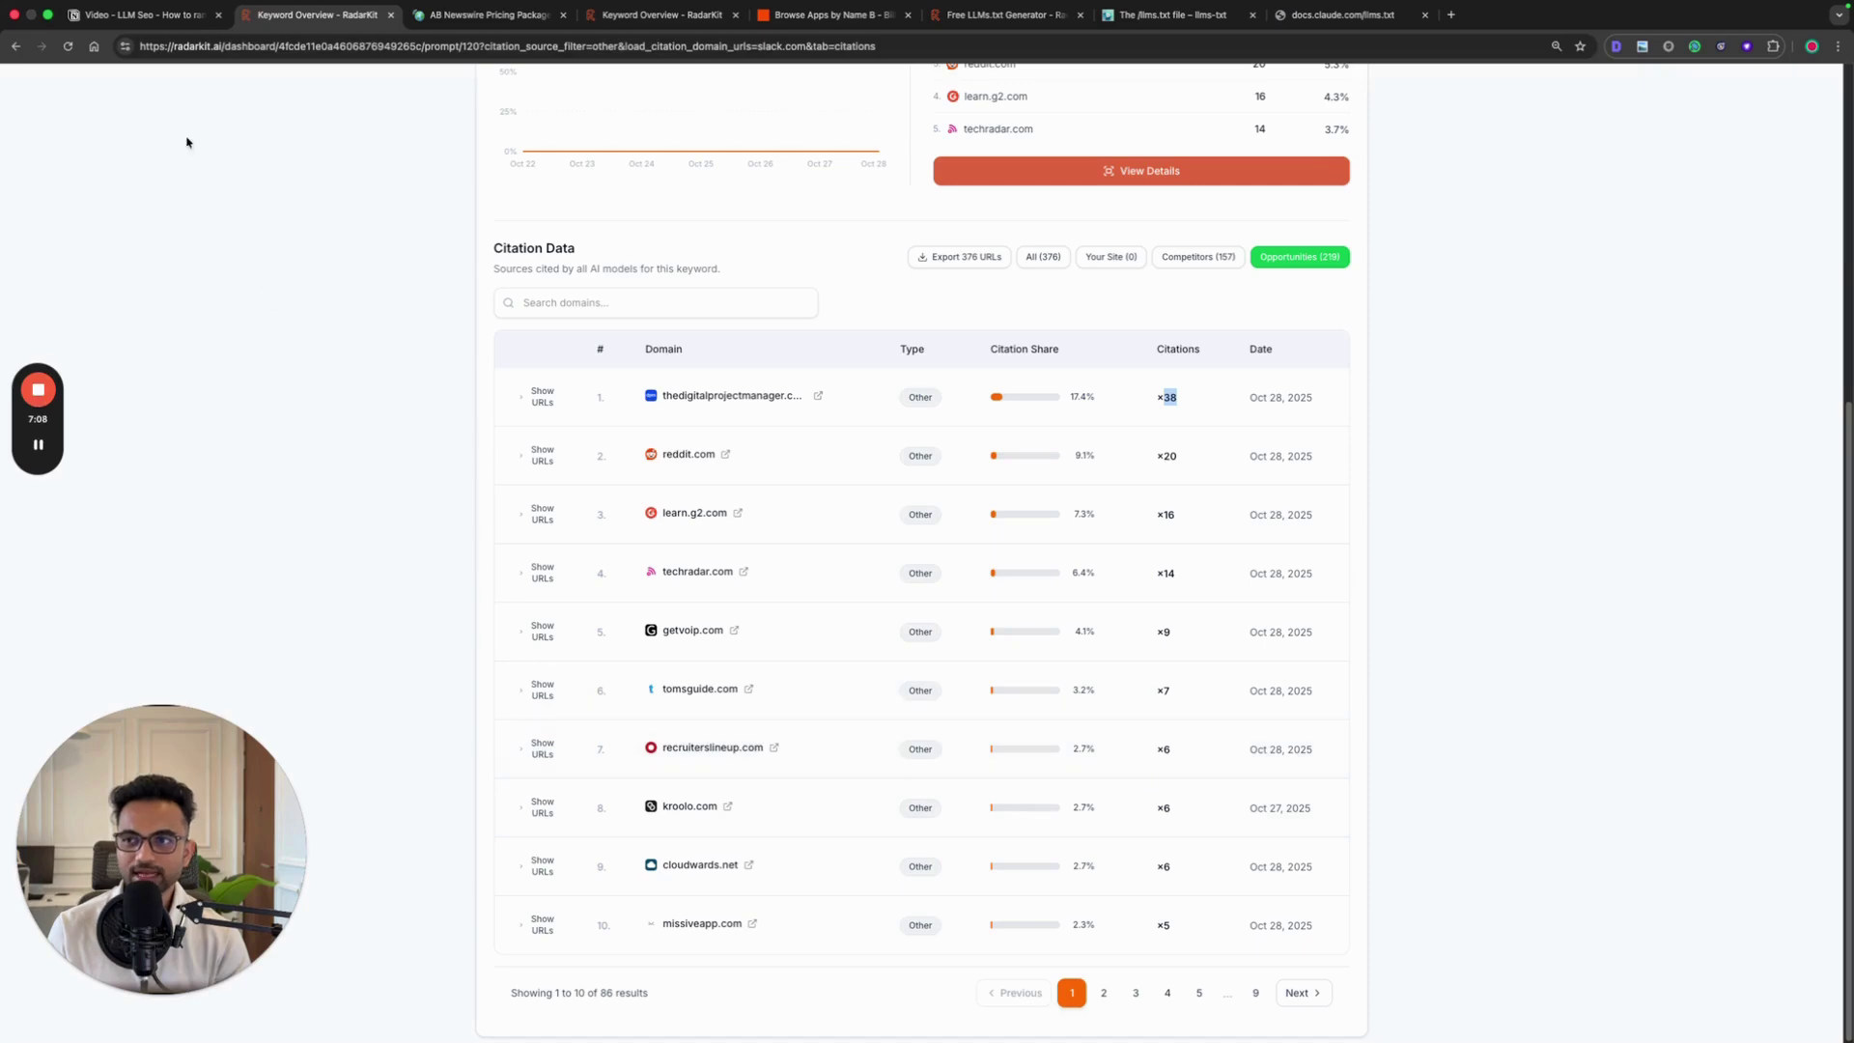
# Step: Scroll the LLM SEO page to Step 7's RadarKit tracking bullets and the 7-day free trial promo
pyautogui.click(136, 15)
pyautogui.scroll(-5, 702, 506)
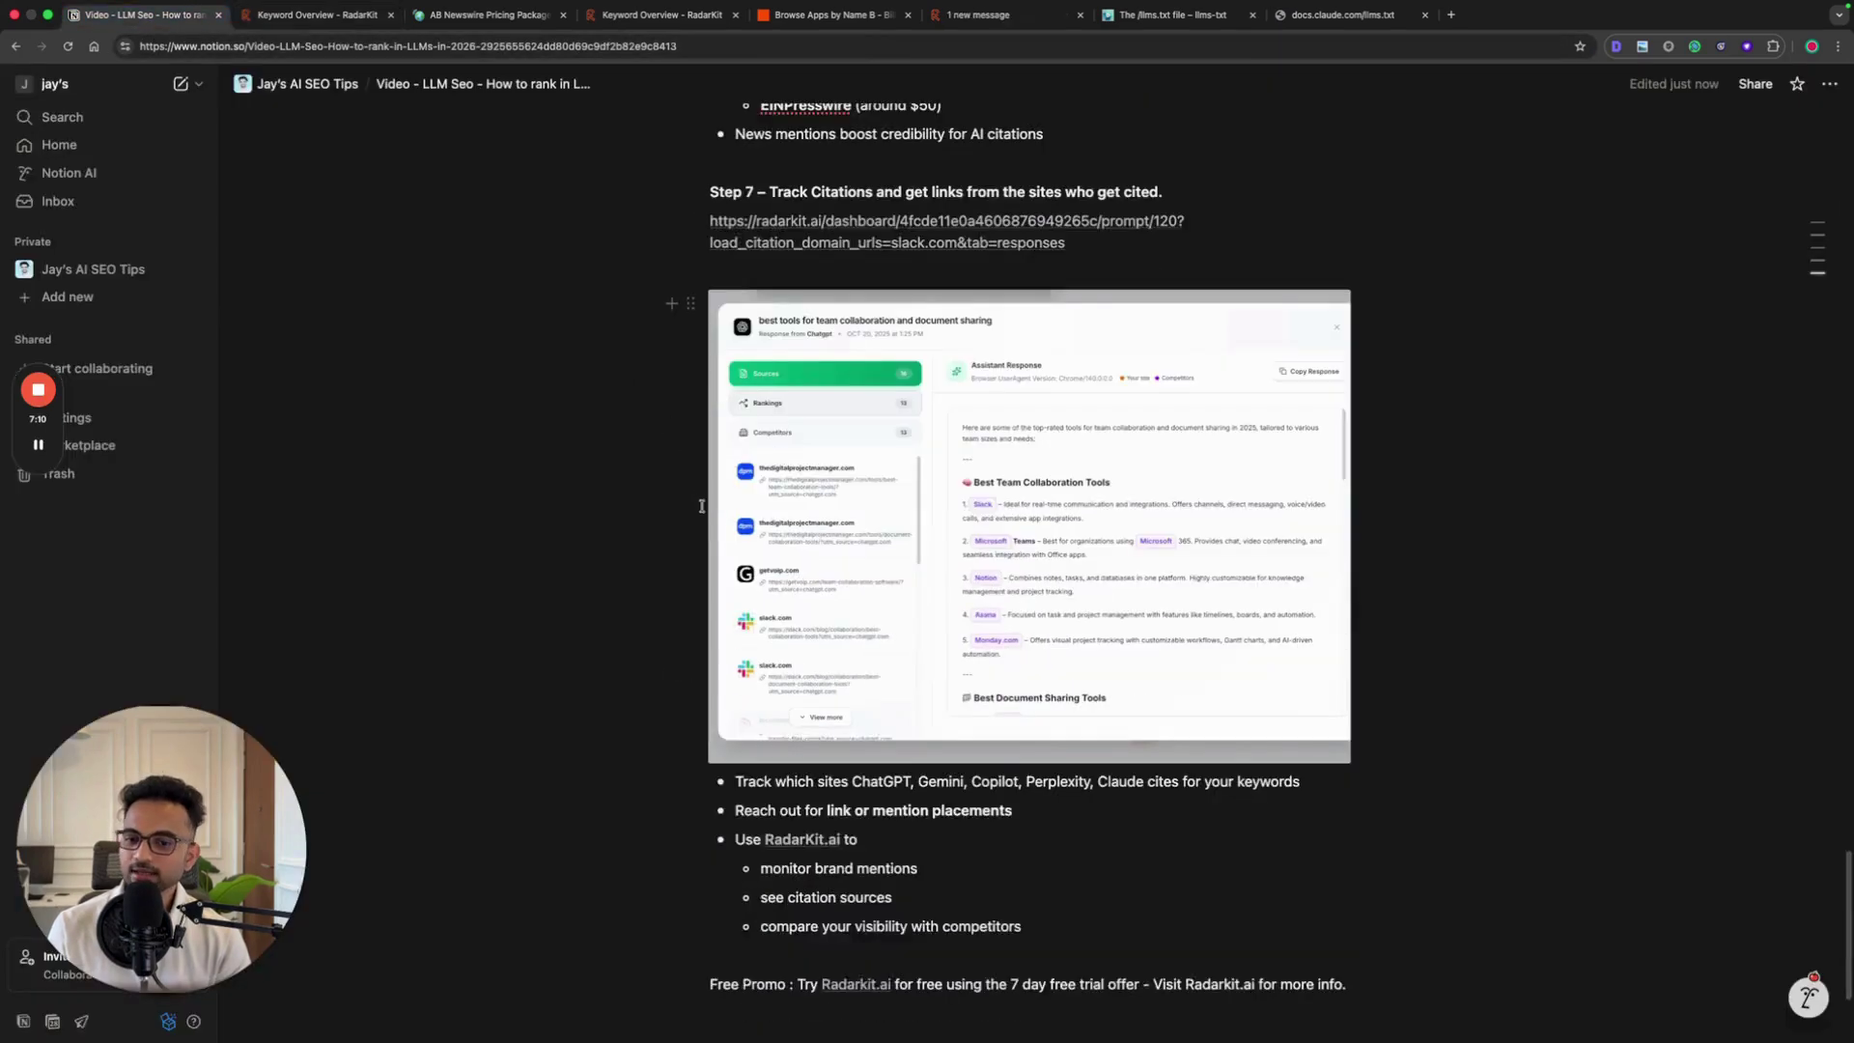
pyautogui.scroll(-3, 702, 506)
pyautogui.scroll(15, 734, 508)
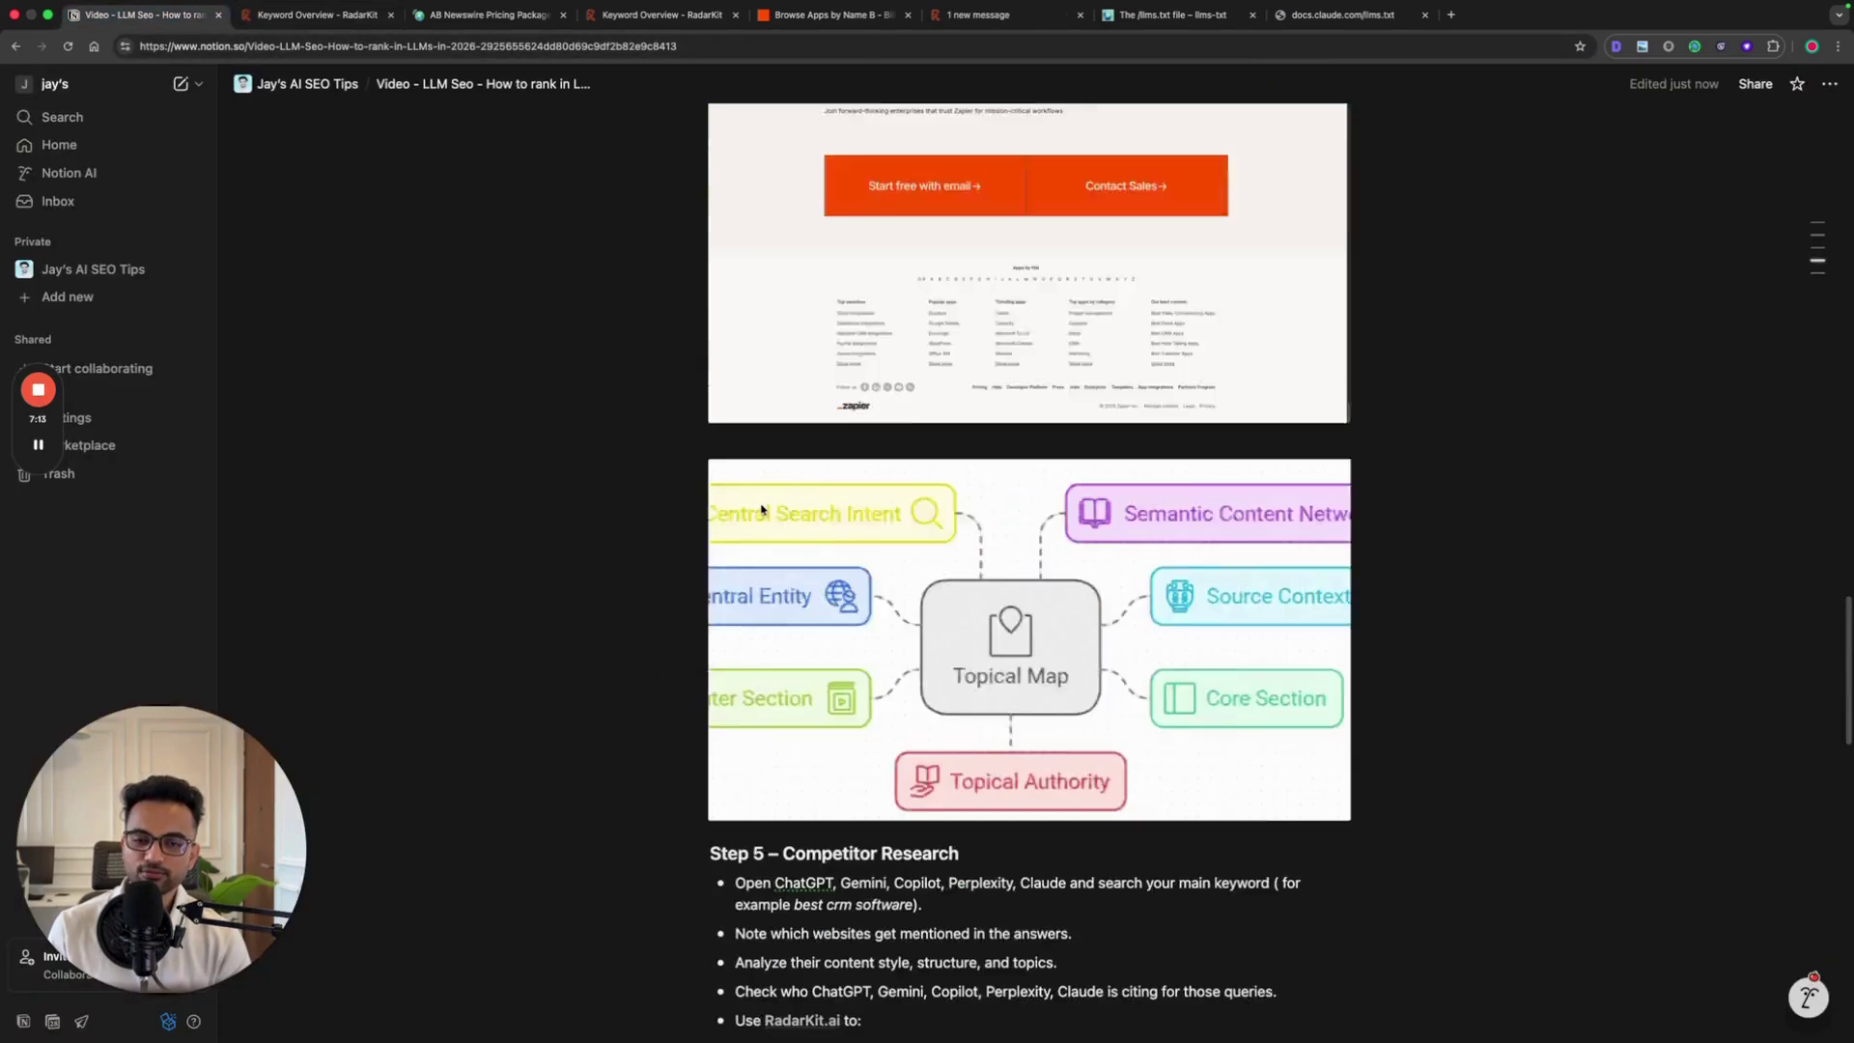
pyautogui.scroll(20, 761, 509)
pyautogui.scroll(-3, 758, 518)
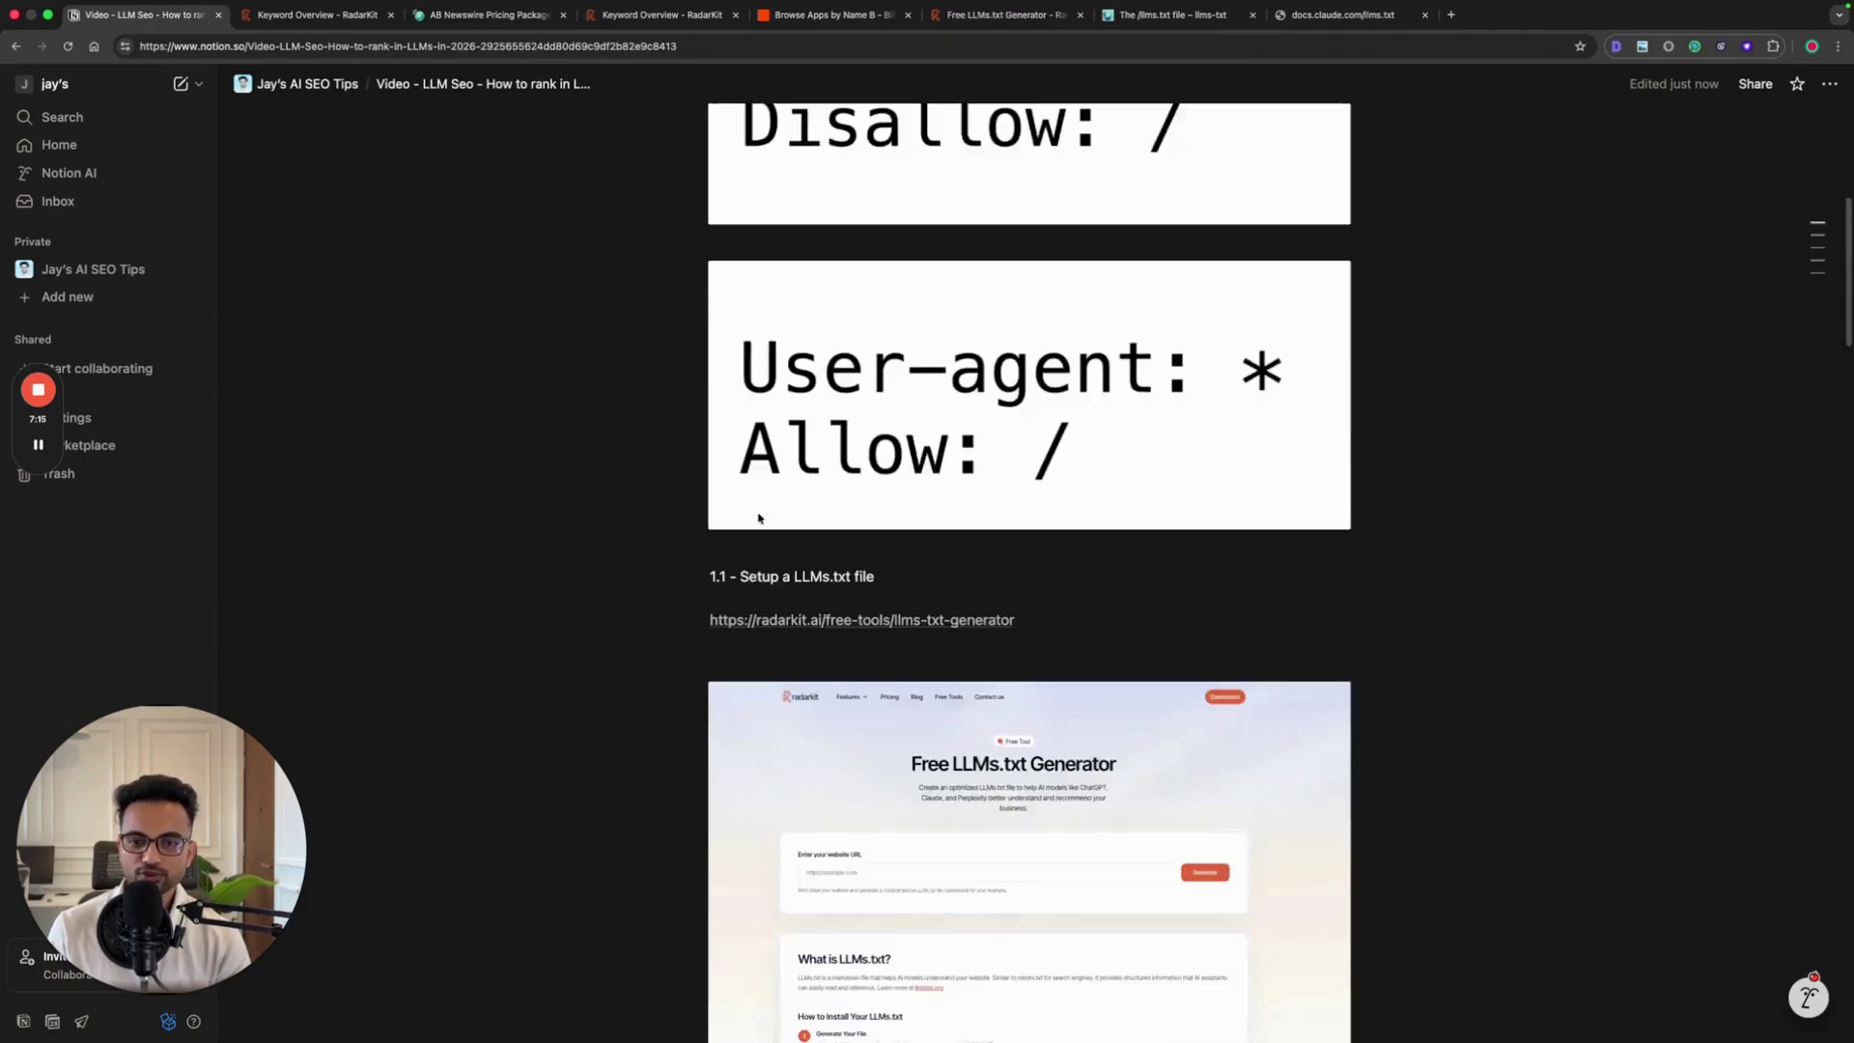
pyautogui.scroll(-20, 758, 519)
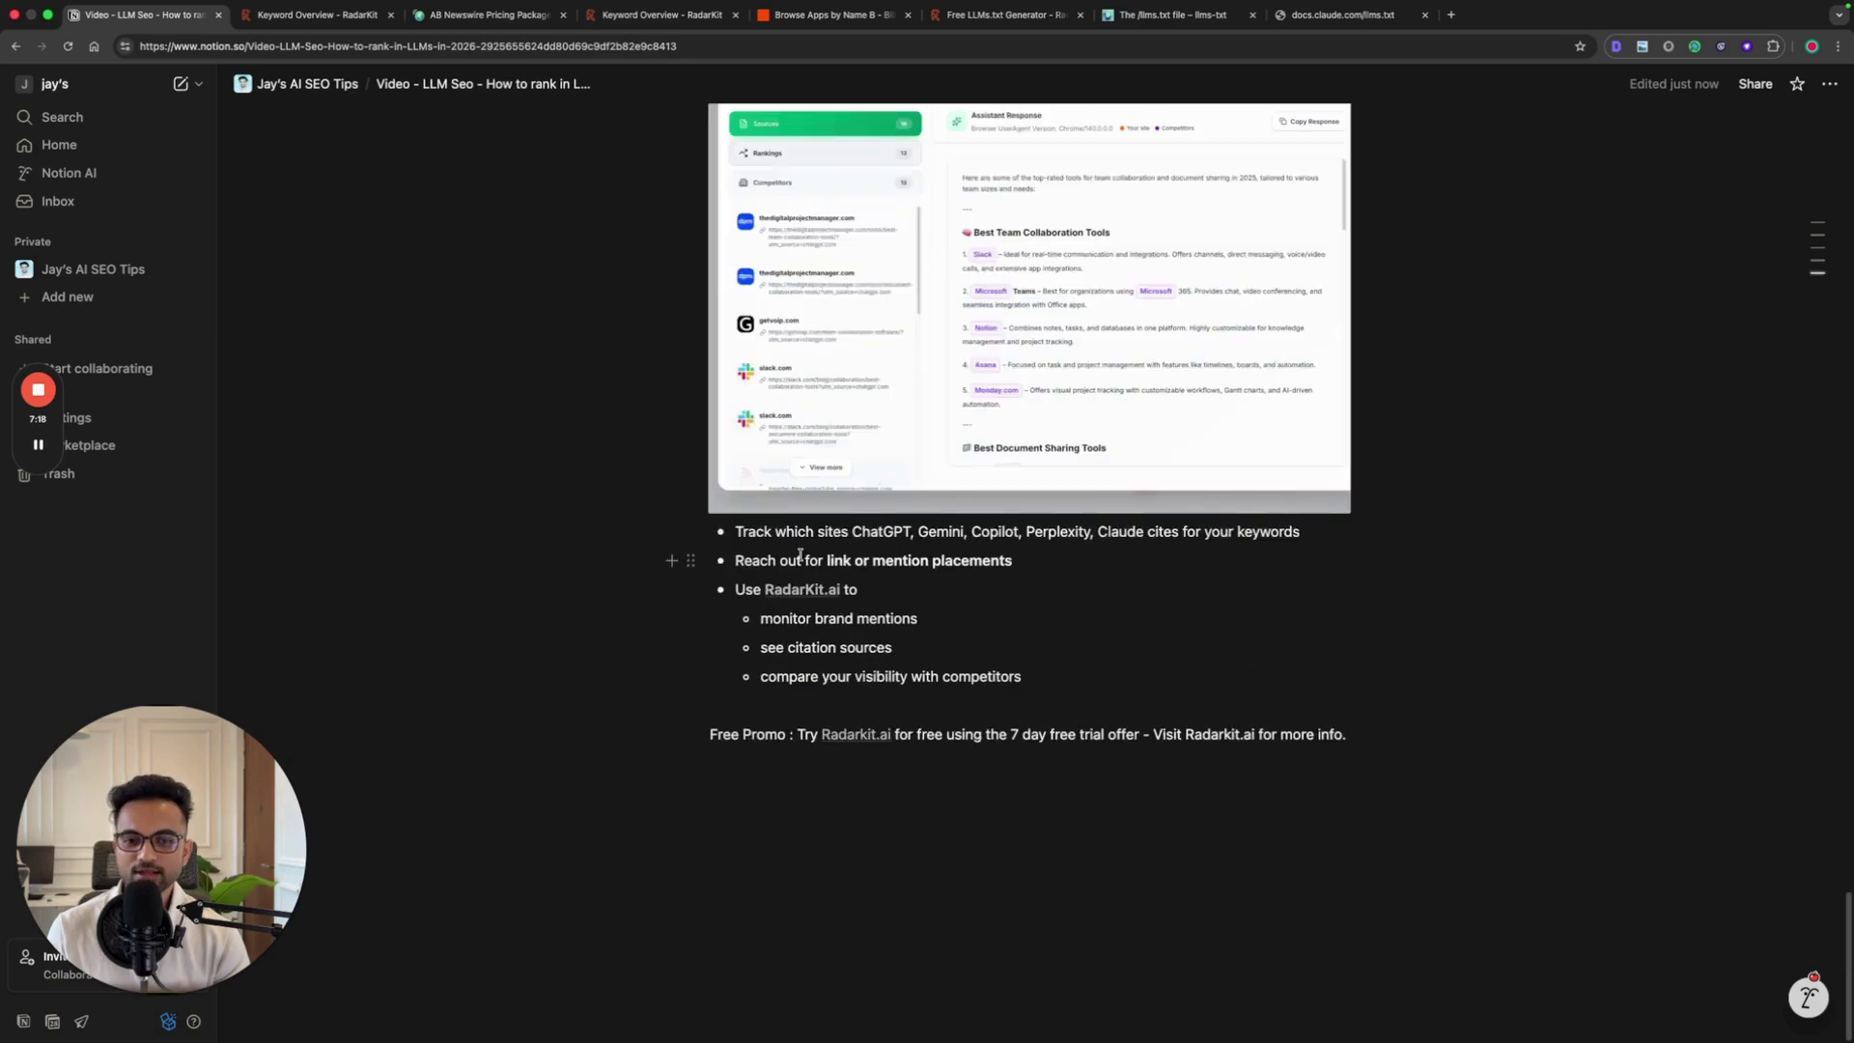